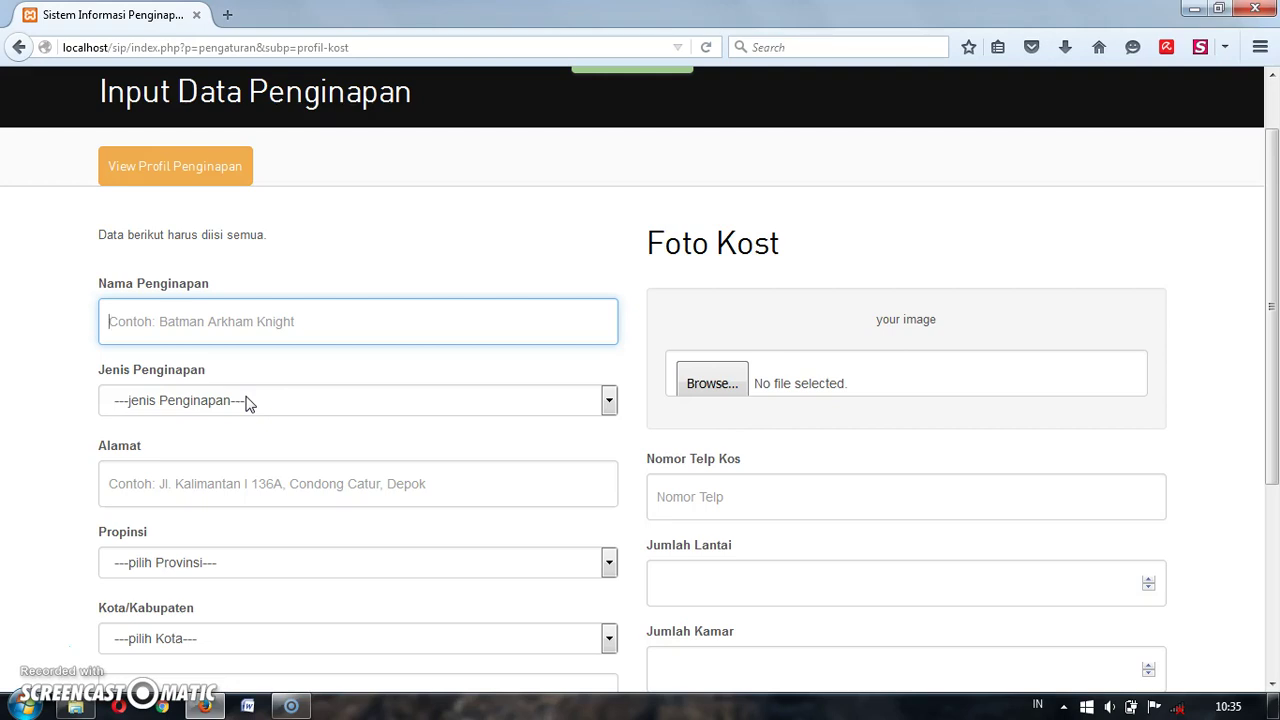
# Step: Name the lodging Penginapan 1, set its type to Pasutri/Campur, and begin the address Jl. Kaliurang
pyautogui.click(245, 321)
pyautogui.write('Penginapan 1')
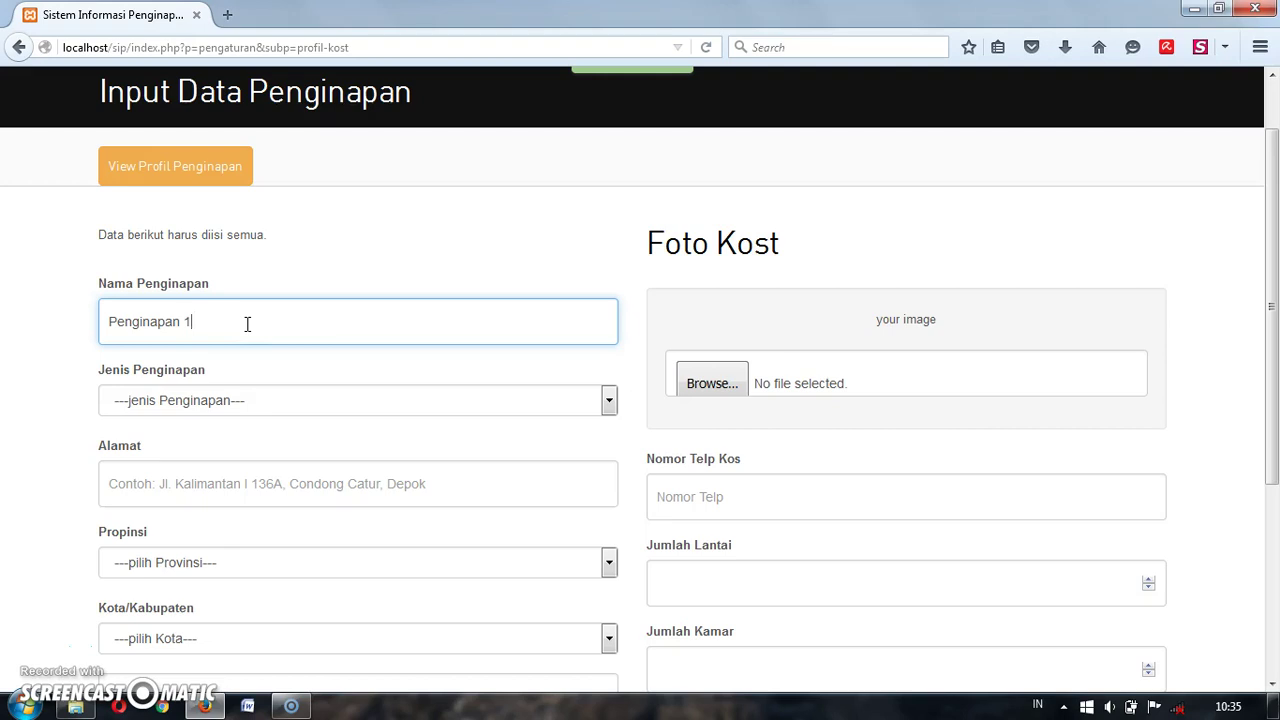
pyautogui.click(254, 400)
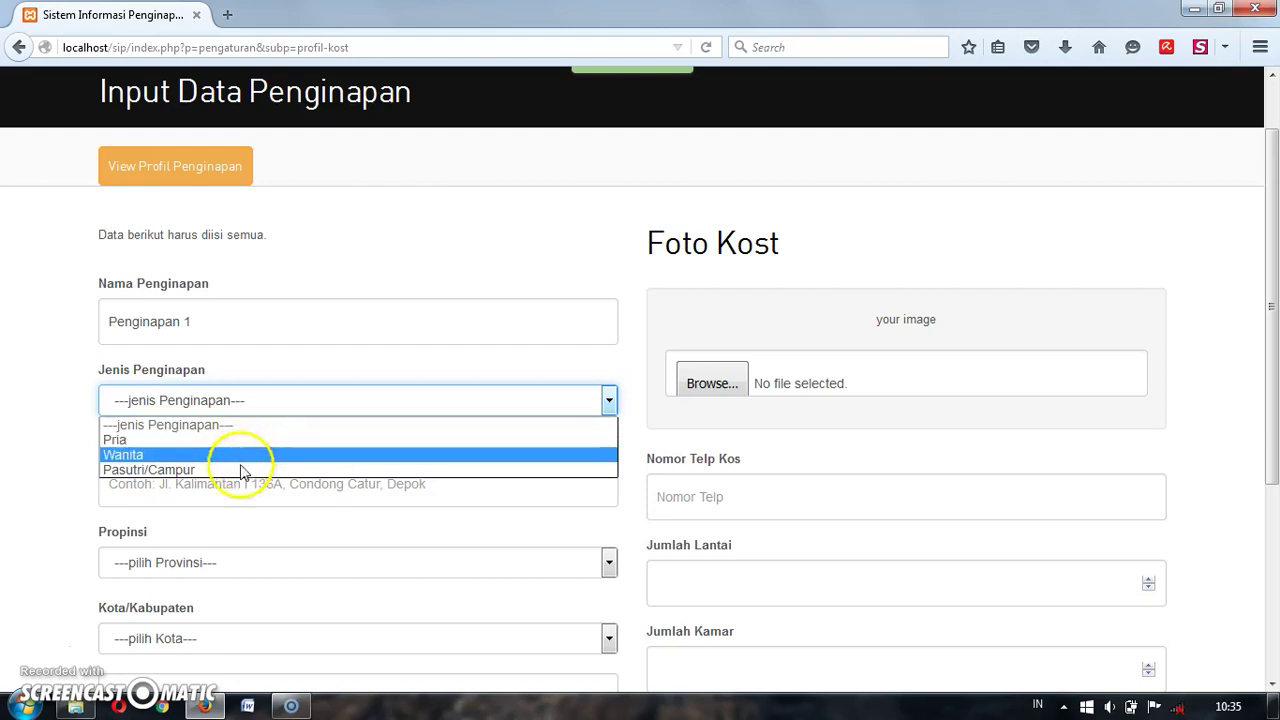
pyautogui.click(238, 472)
pyautogui.click(224, 486)
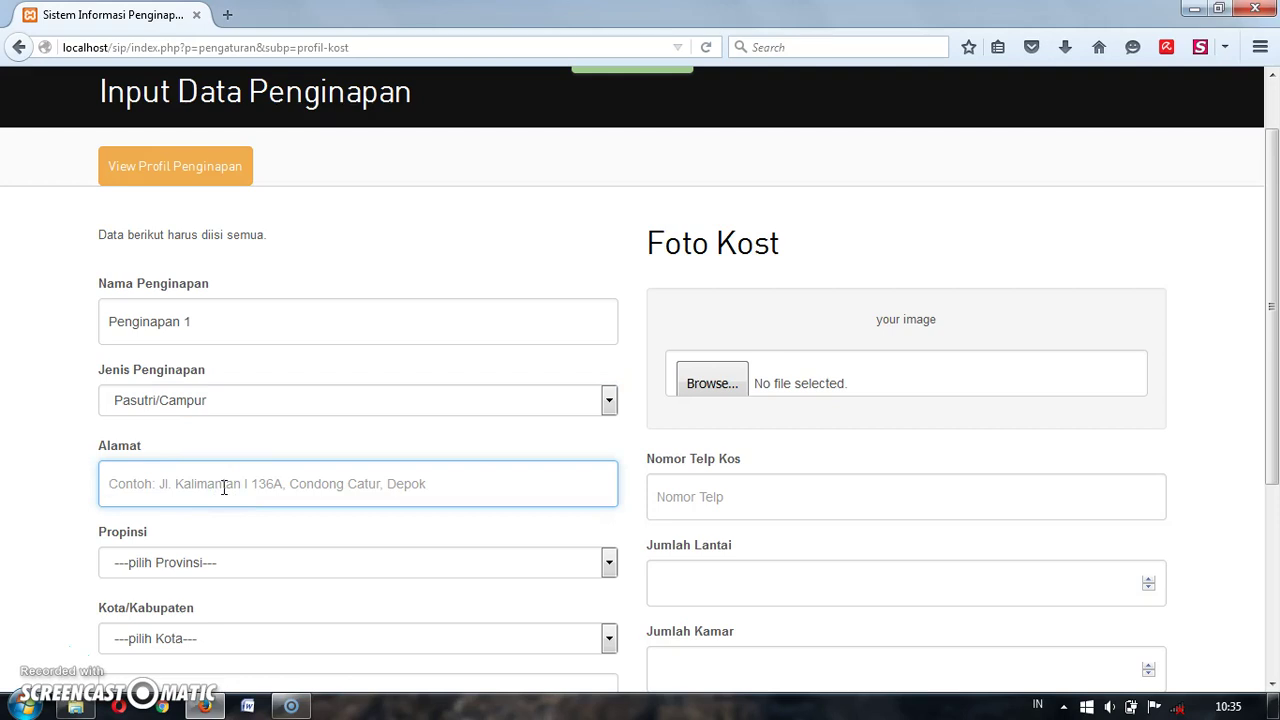
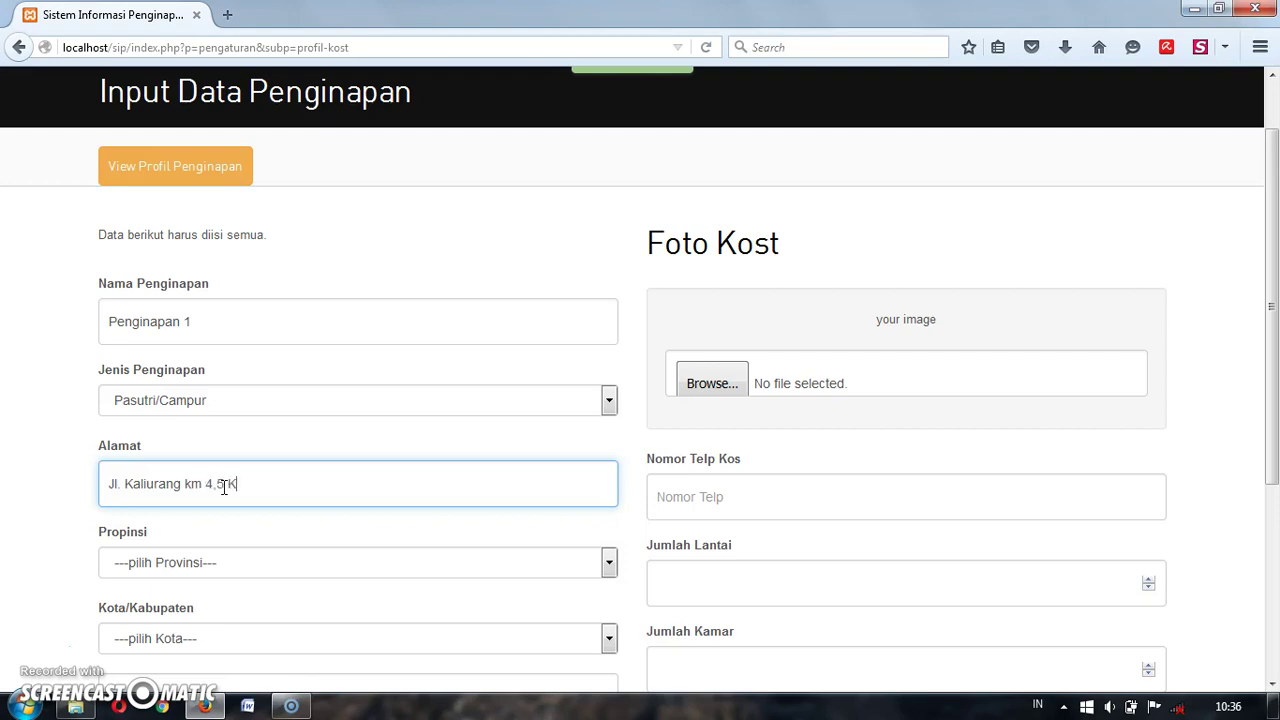
pyautogui.click(240, 563)
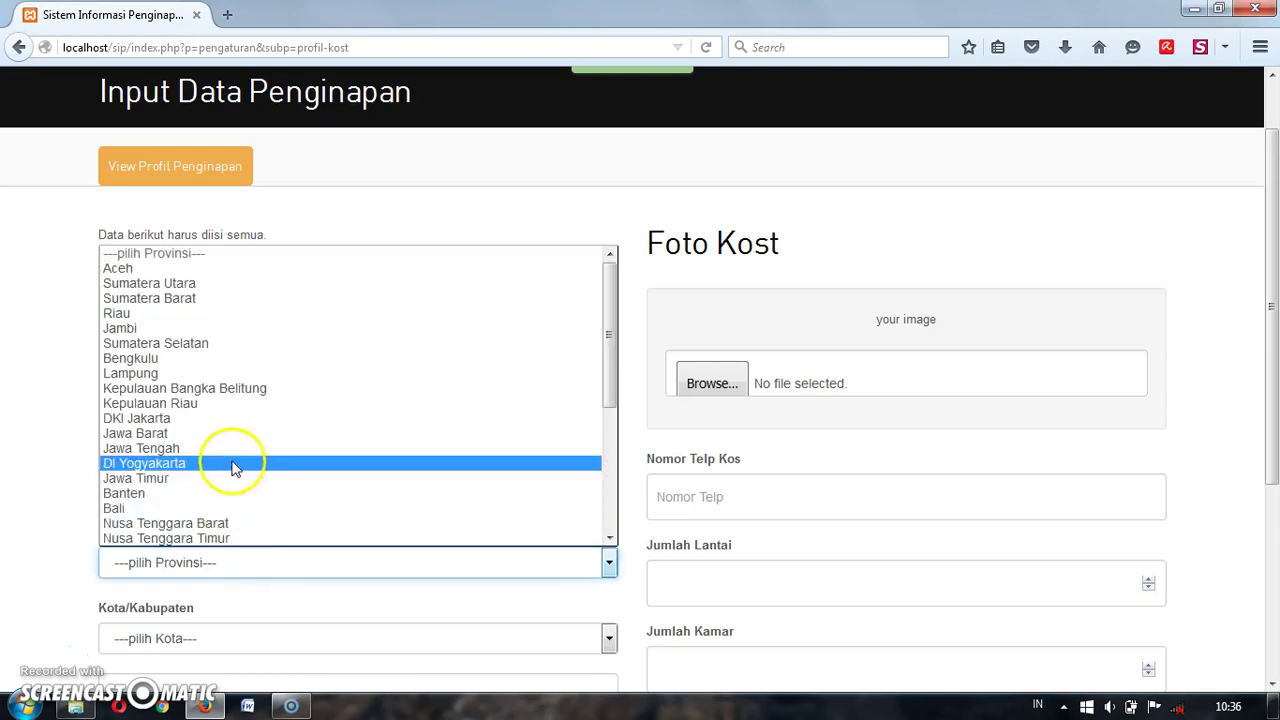
pyautogui.click(236, 461)
pyautogui.click(223, 638)
pyautogui.click(209, 600)
pyautogui.click(57, 543)
pyautogui.scroll(-3, 57, 543)
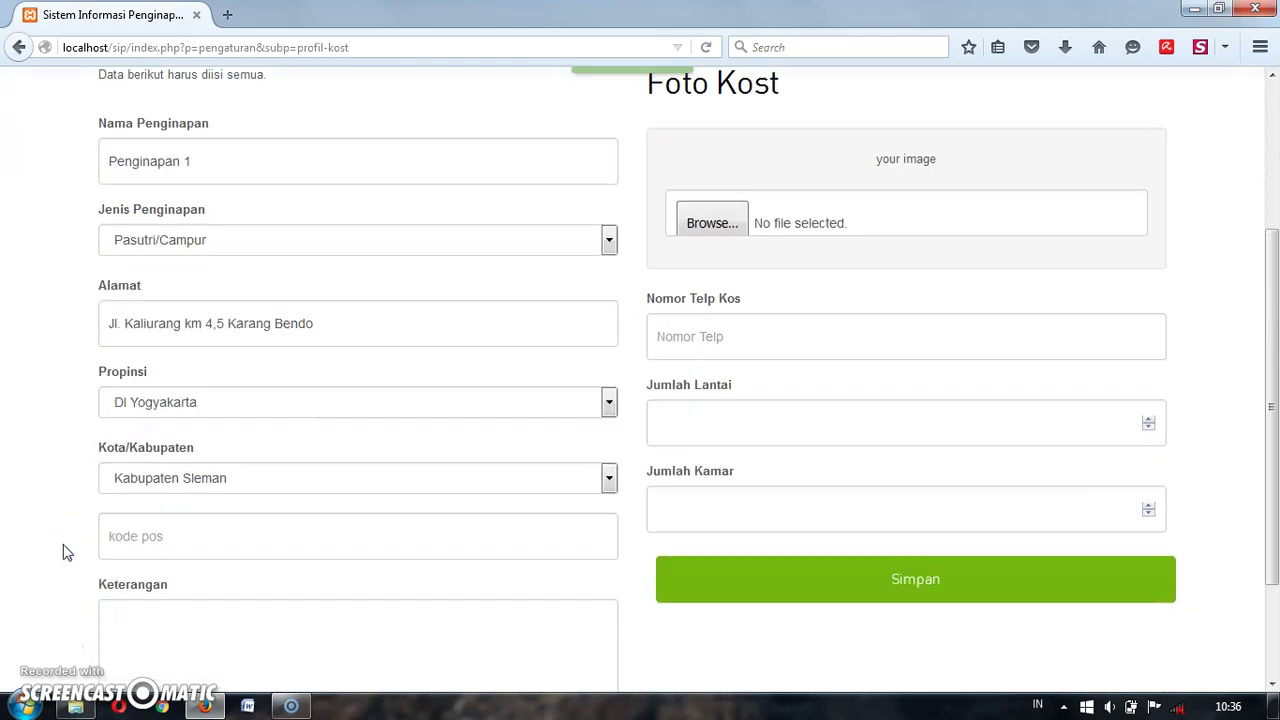
# Step: Enter postal code 14111 and the description 'Penginapan pasutri Syariah, senyewa wajib menyerahkan KTP dan bukti nikah.'
pyautogui.click(165, 540)
pyautogui.write('14')
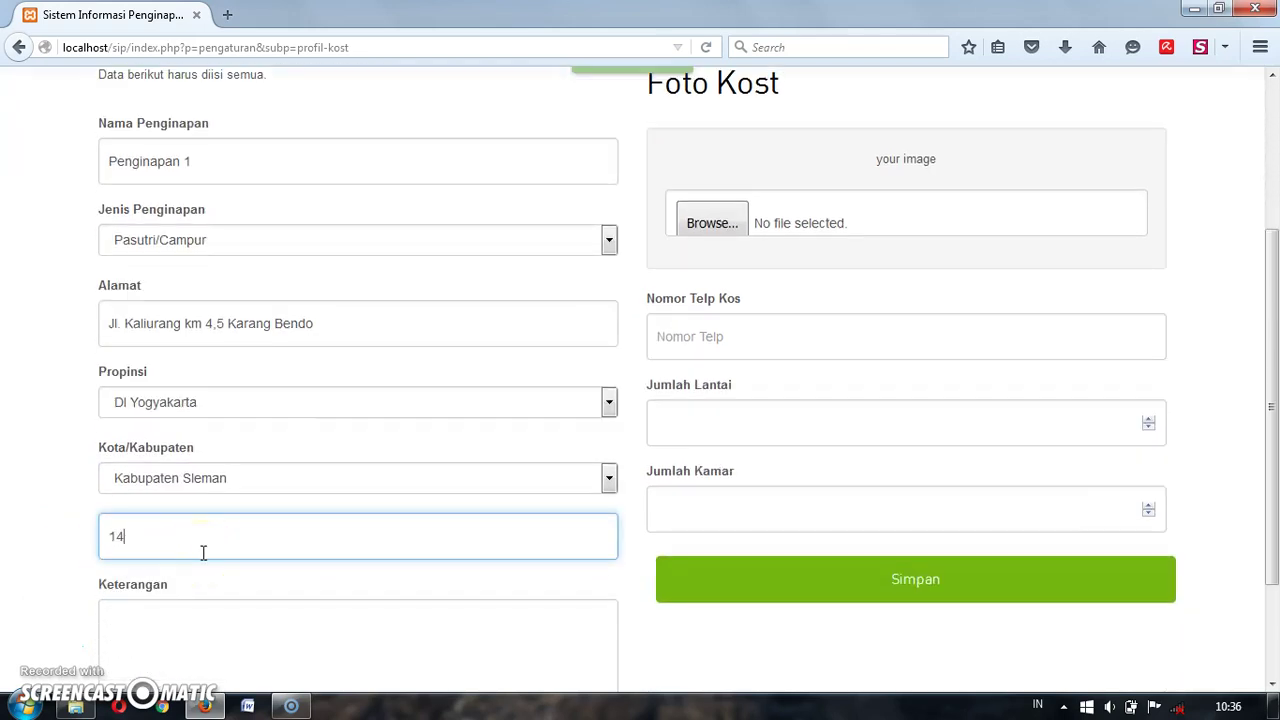
pyautogui.write('111')
pyautogui.click(345, 597)
pyautogui.scroll(-2, 355, 600)
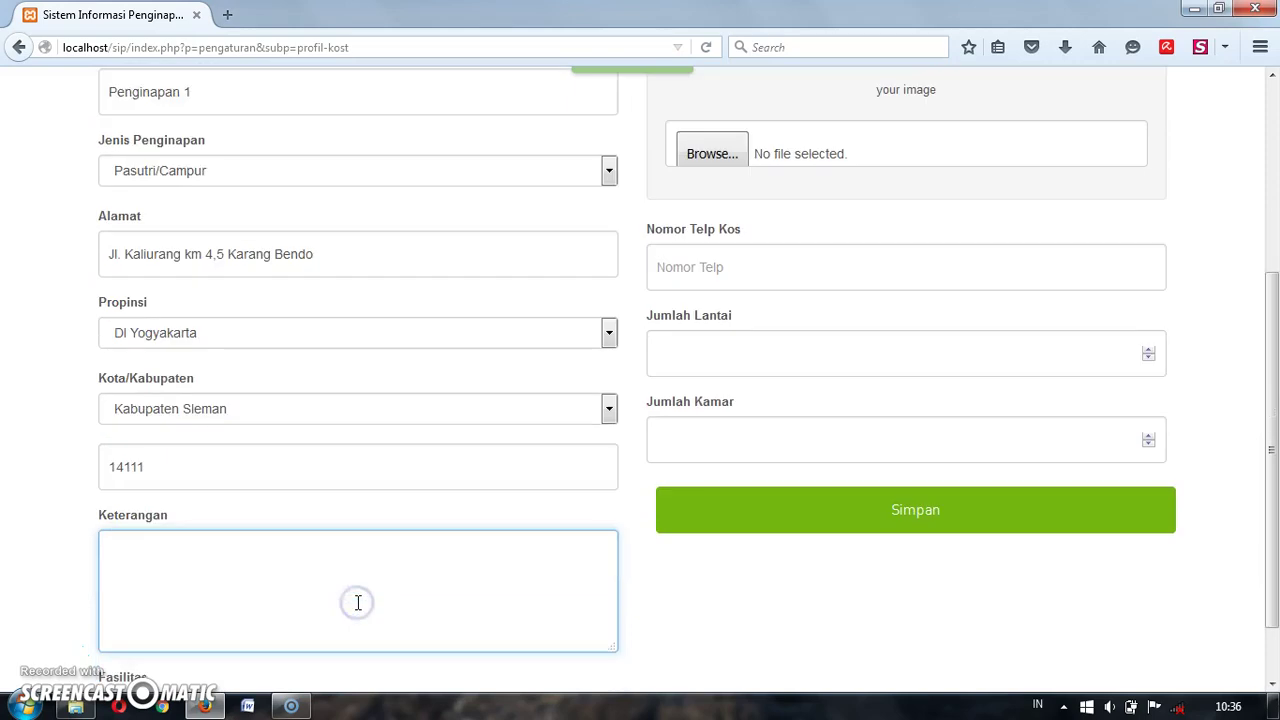
pyautogui.scroll(-1, 357, 602)
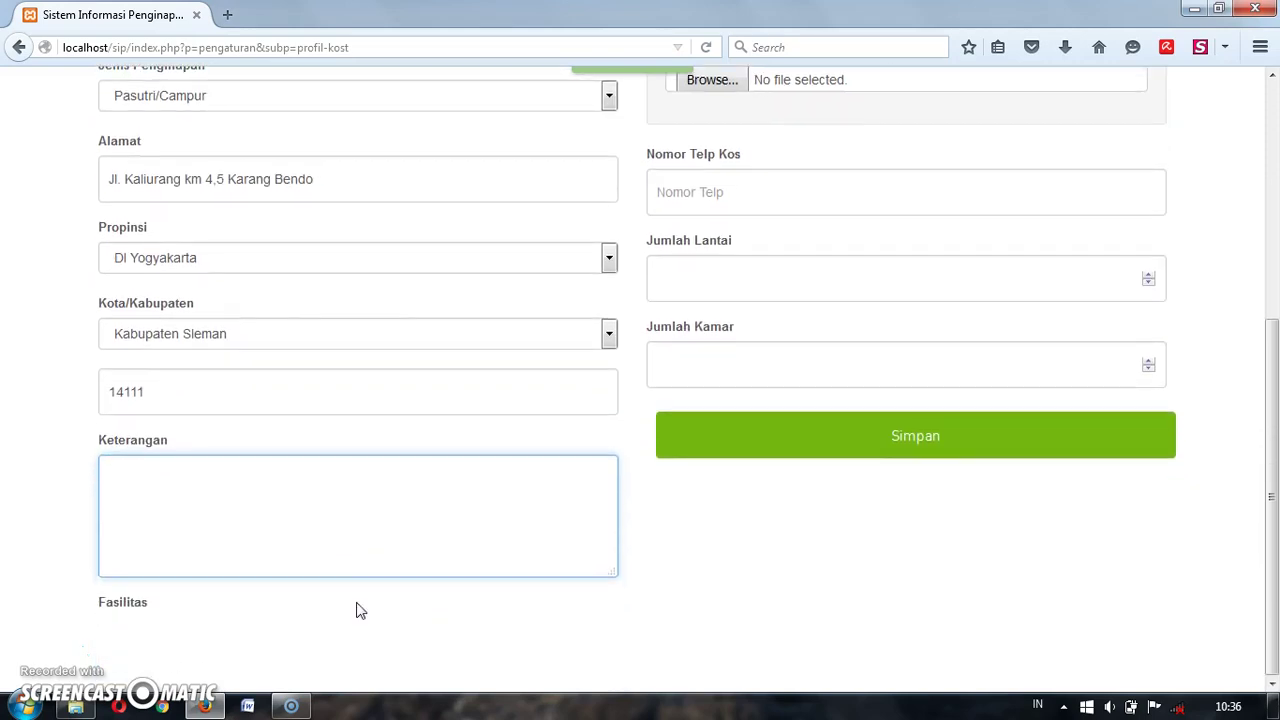
pyautogui.scroll(1, 359, 606)
pyautogui.write('Penginapan ')
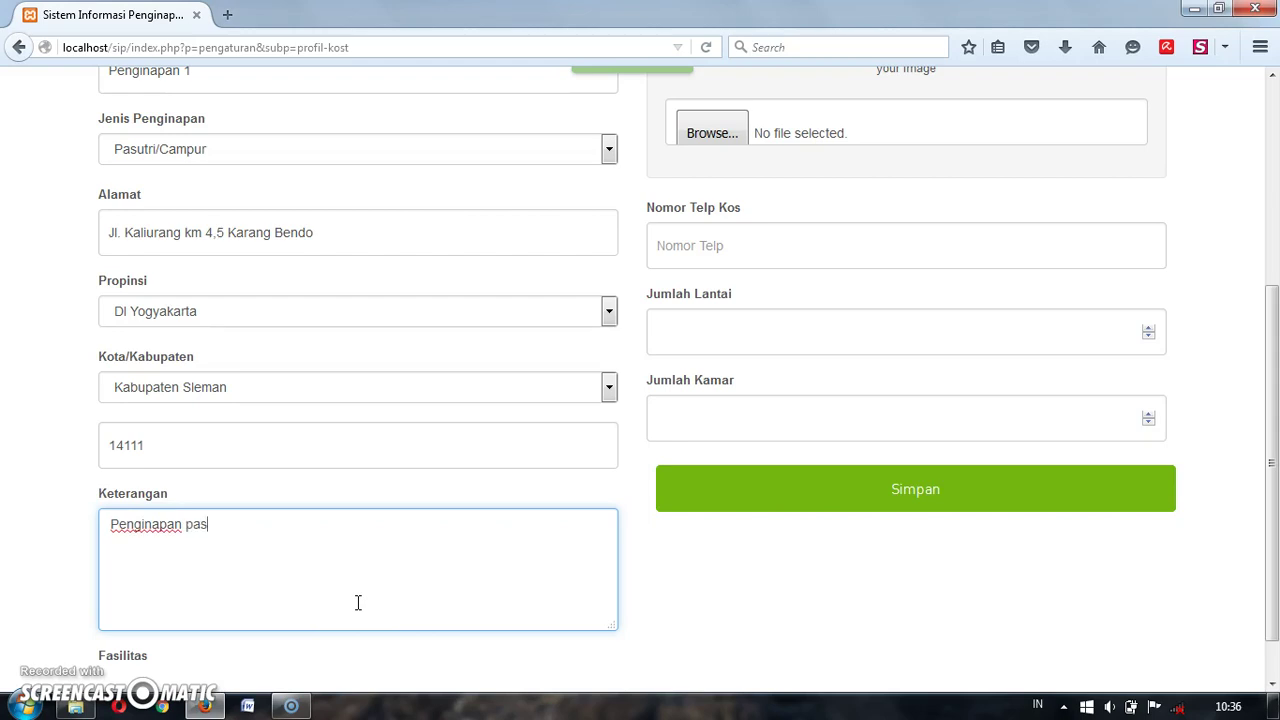
pyautogui.write('pasutri Syariah, se')
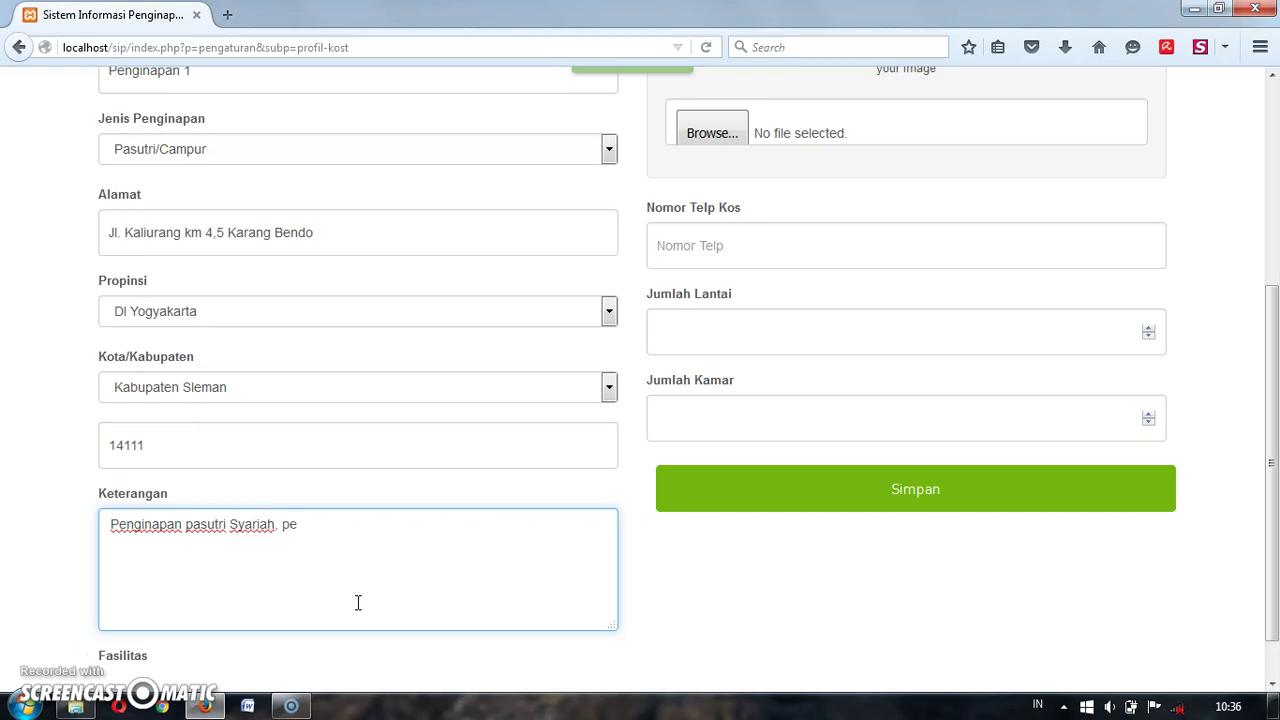
pyautogui.write('nyewa wajib menyerahkan KTP dan bukti nikah.')
pyautogui.scroll(3, 815, 443)
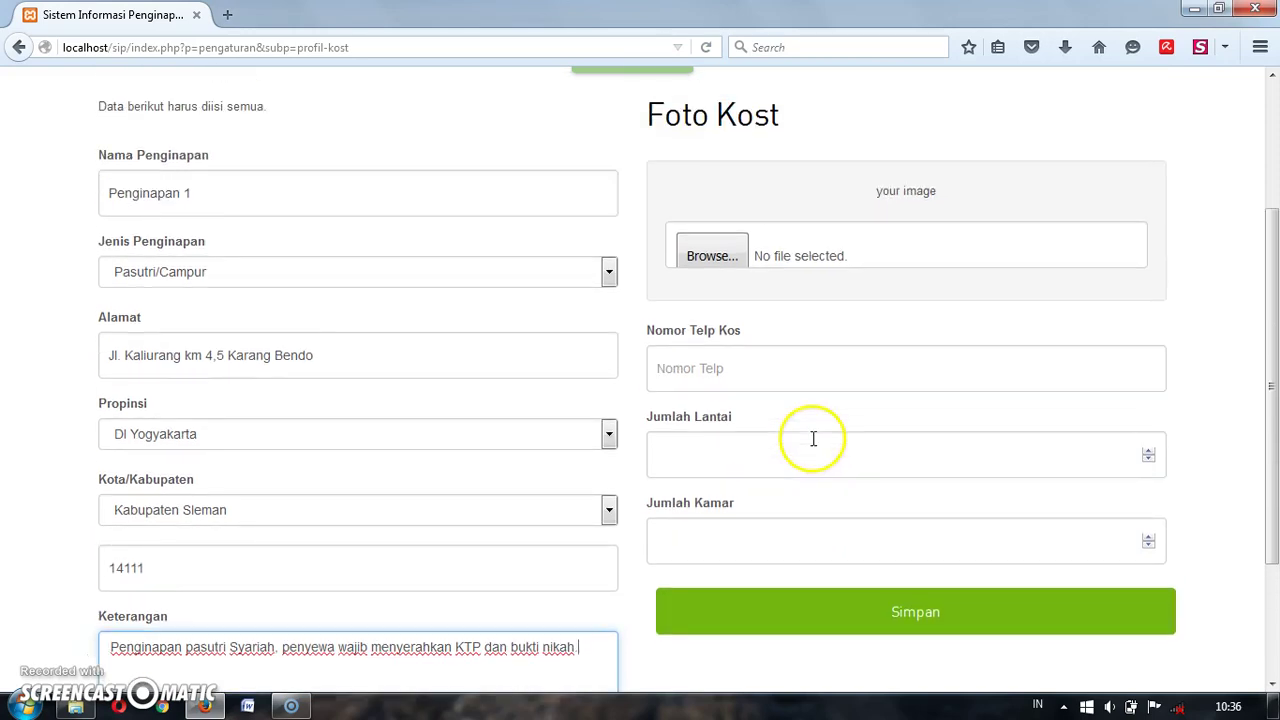
pyautogui.scroll(-1, 813, 443)
# Step: Browse to Pictures > SIP and pick kamar-kost-umar-2 as the lodging photo
pyautogui.click(740, 257)
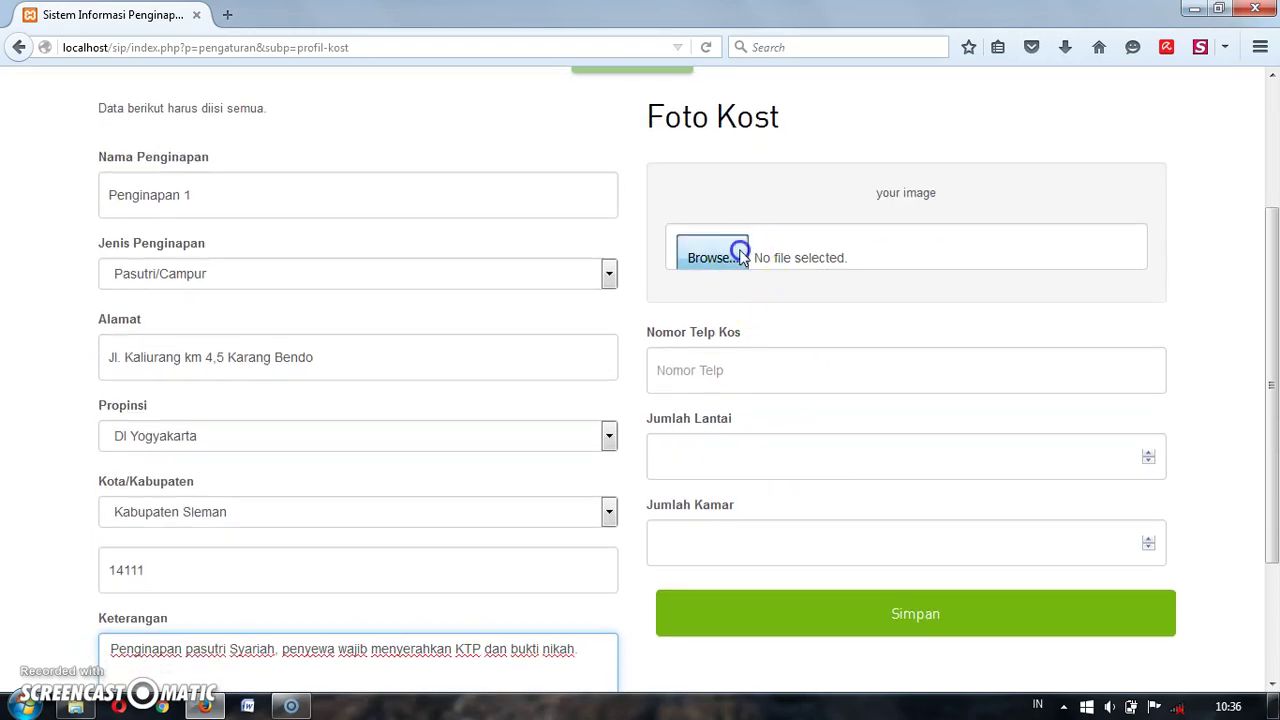
pyautogui.click(769, 240)
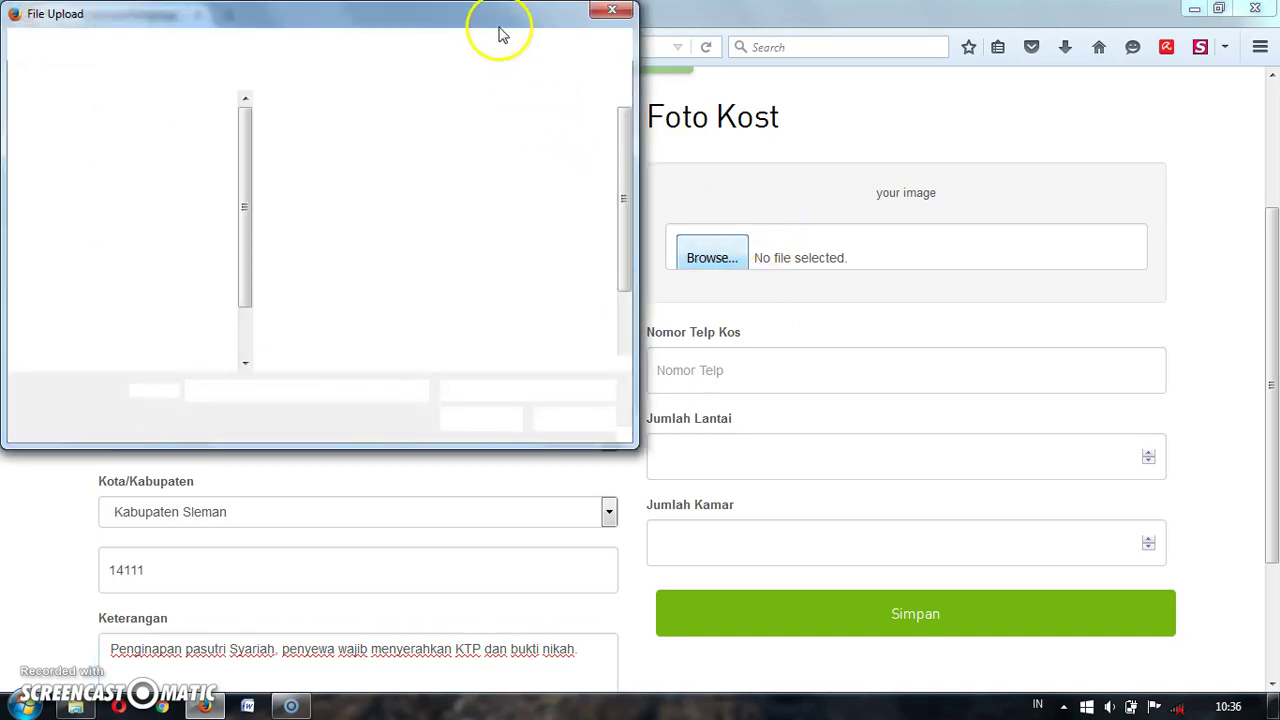
pyautogui.moveTo(500, 25); pyautogui.dragTo(818, 57)
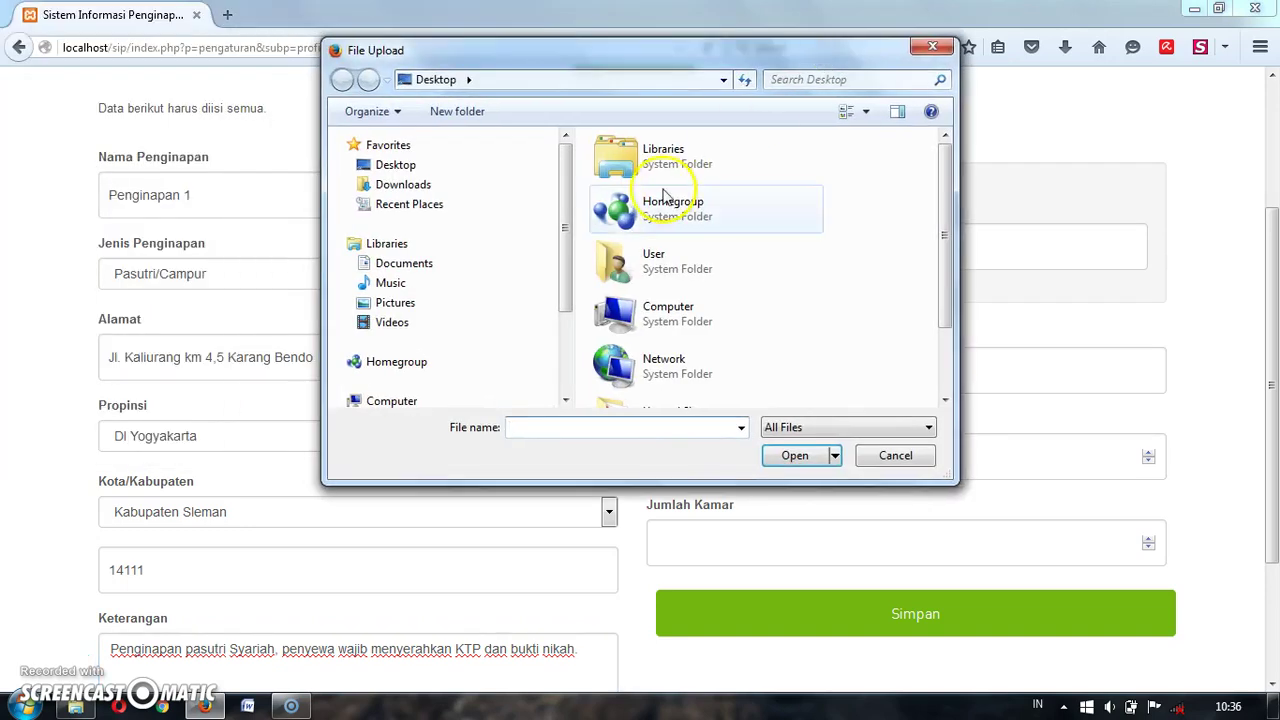
pyautogui.moveTo(561, 208); pyautogui.dragTo(429, 343)
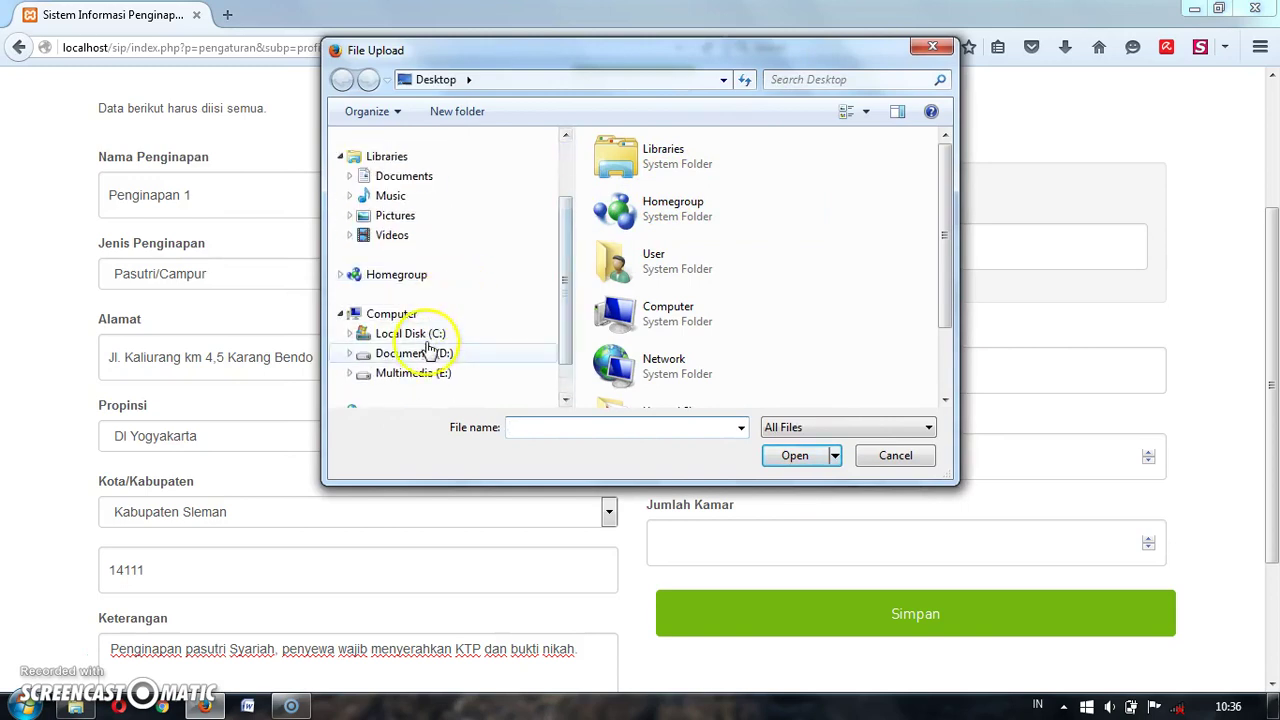
pyautogui.click(420, 352)
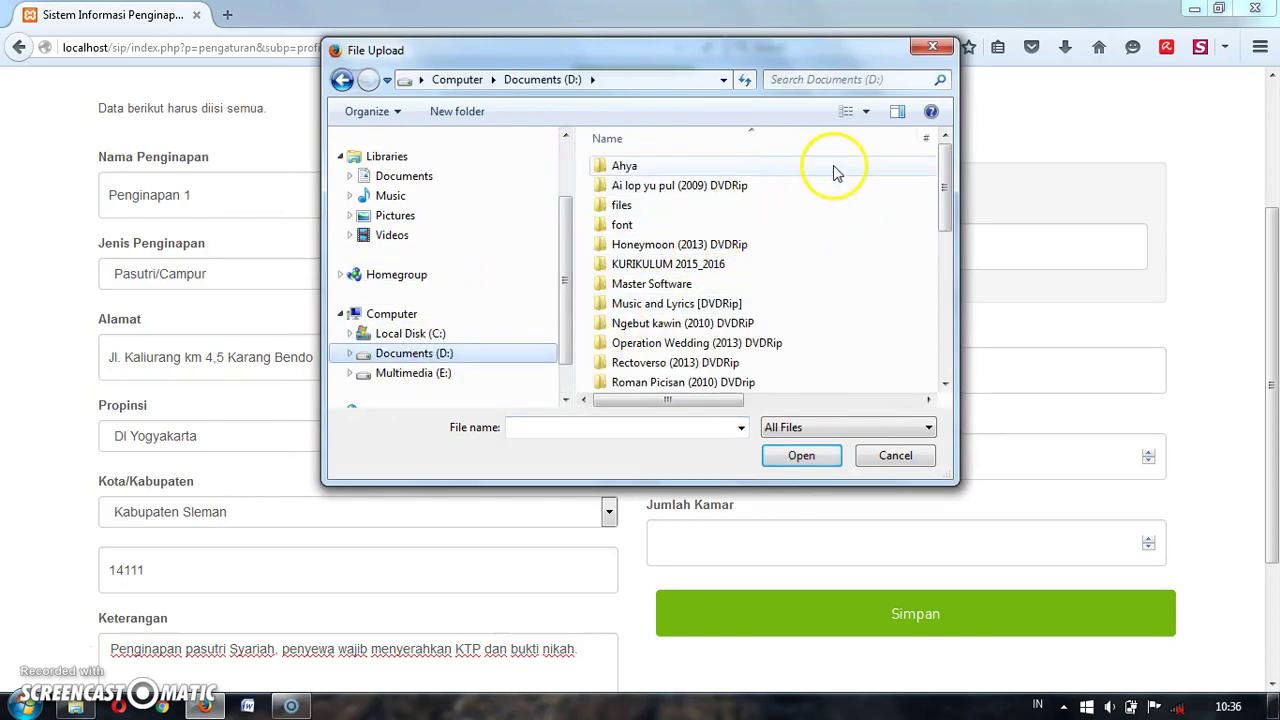
pyautogui.click(390, 215)
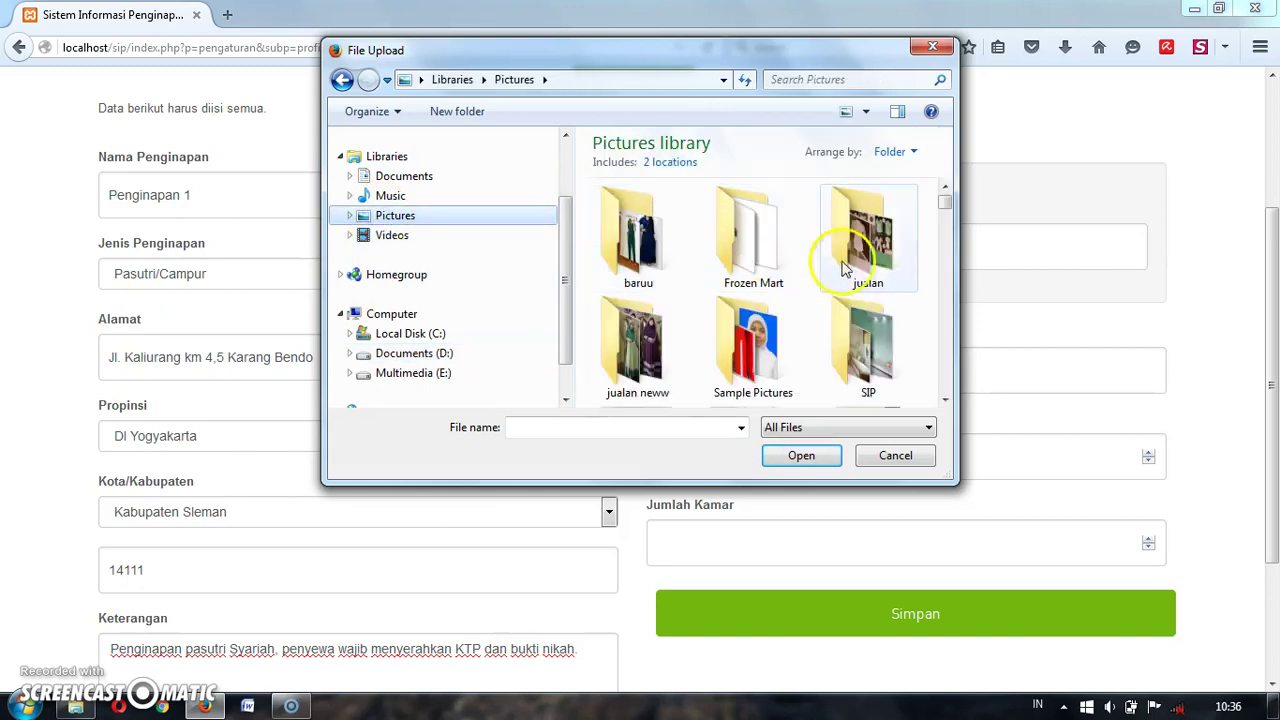
pyautogui.doubleClick(886, 357)
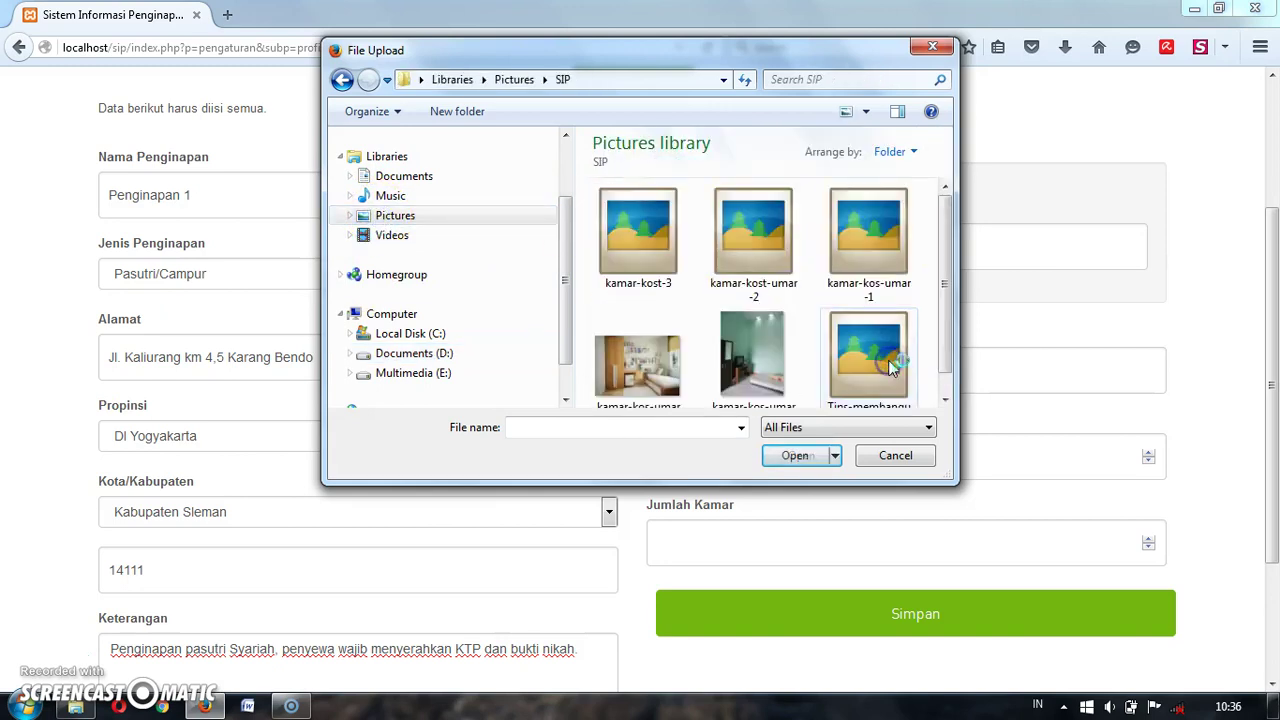
pyautogui.moveTo(948, 268)
pyautogui.mouseDown()
pyautogui.moveTo(950, 310)
pyautogui.moveTo(948, 260)
pyautogui.mouseUp()
pyautogui.doubleClick(752, 250)
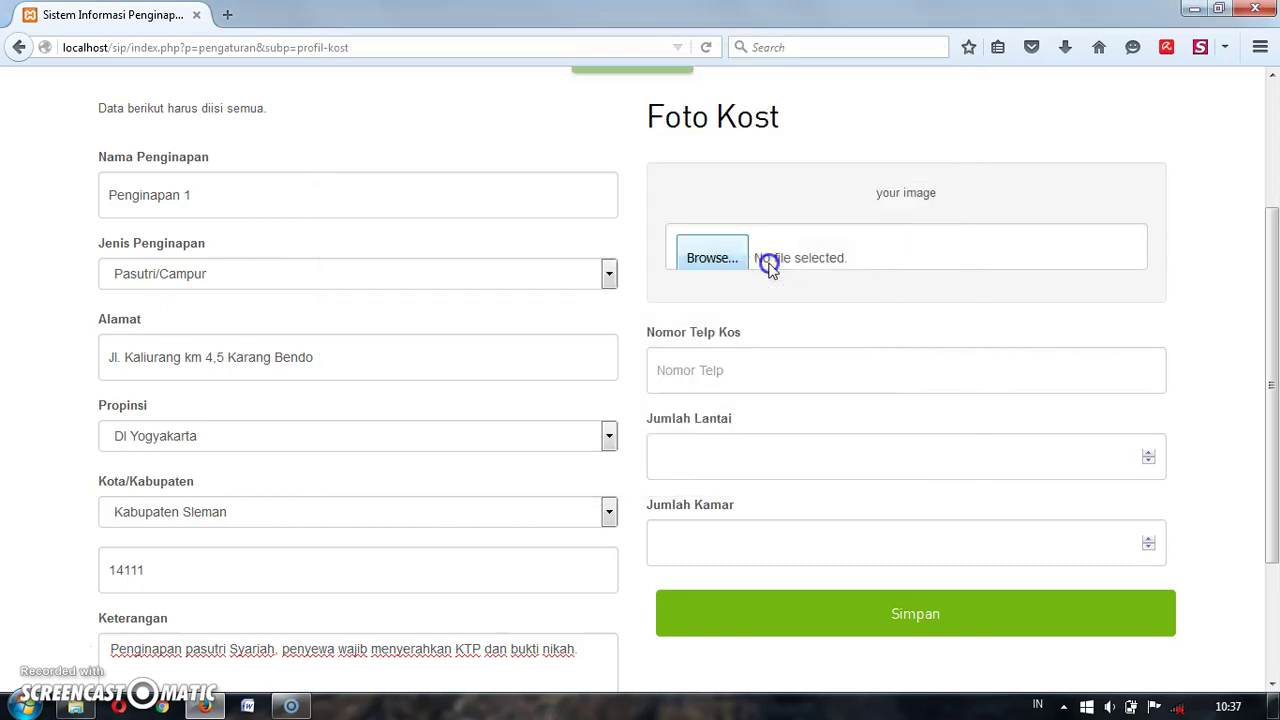
# Step: Enter the lodging phone number, set 2 floors and 10 rooms, and save Penginapan 1
pyautogui.scroll(-3, 1185, 348)
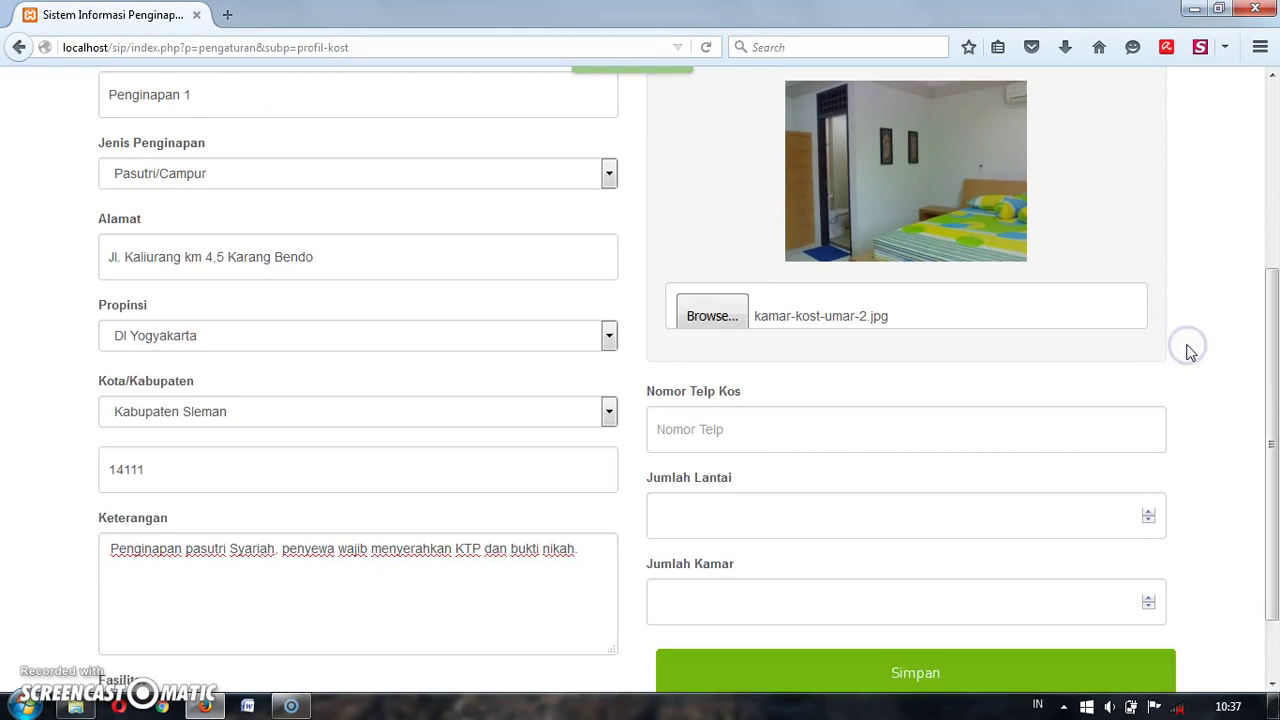
pyautogui.click(1095, 328)
pyautogui.write('027411111111')
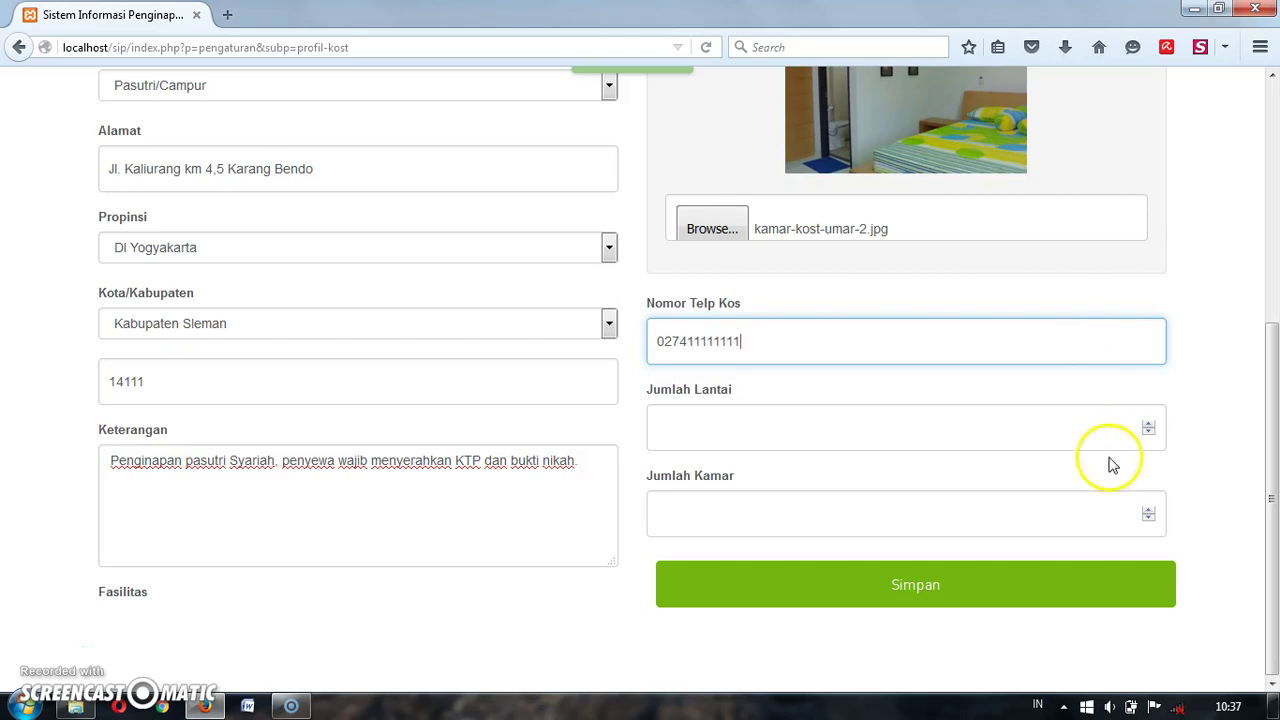
pyautogui.click(1148, 424)
pyautogui.click(1148, 424)
pyautogui.click(1013, 520)
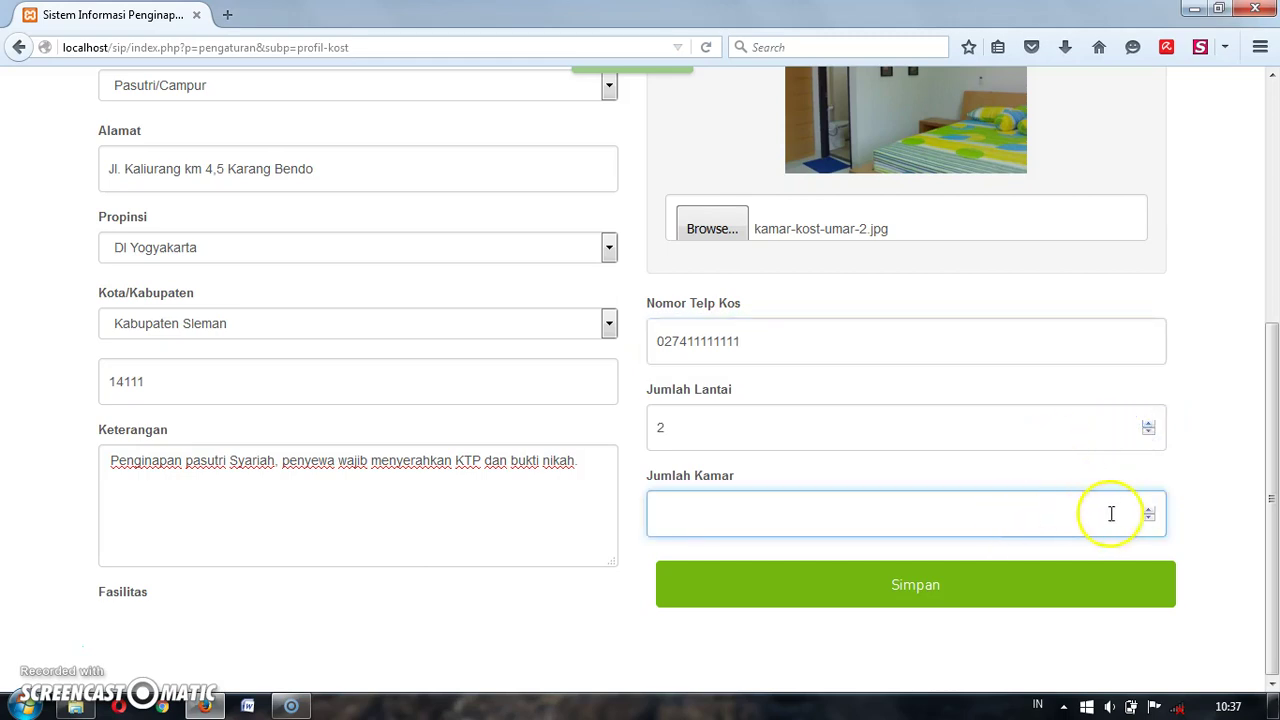
pyautogui.write('10')
pyautogui.click(1066, 589)
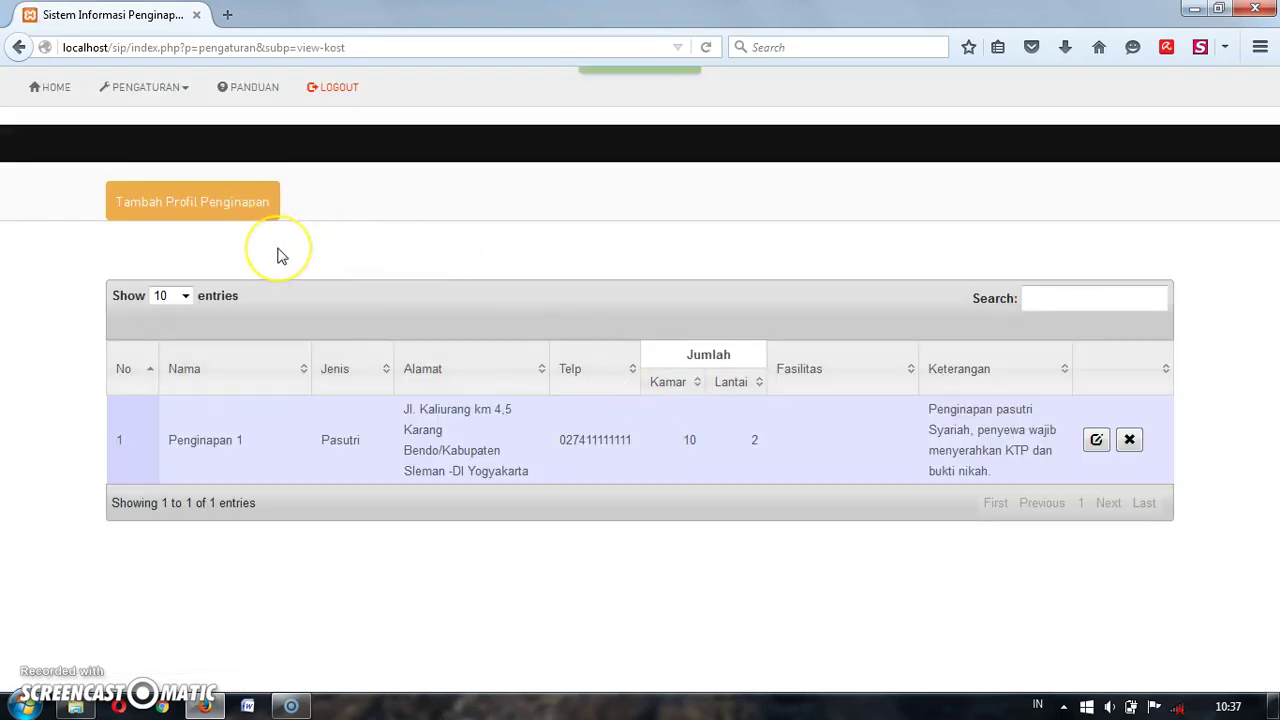
# Step: Start a new lodging named Penginapan 2 with type Pria
pyautogui.click(245, 205)
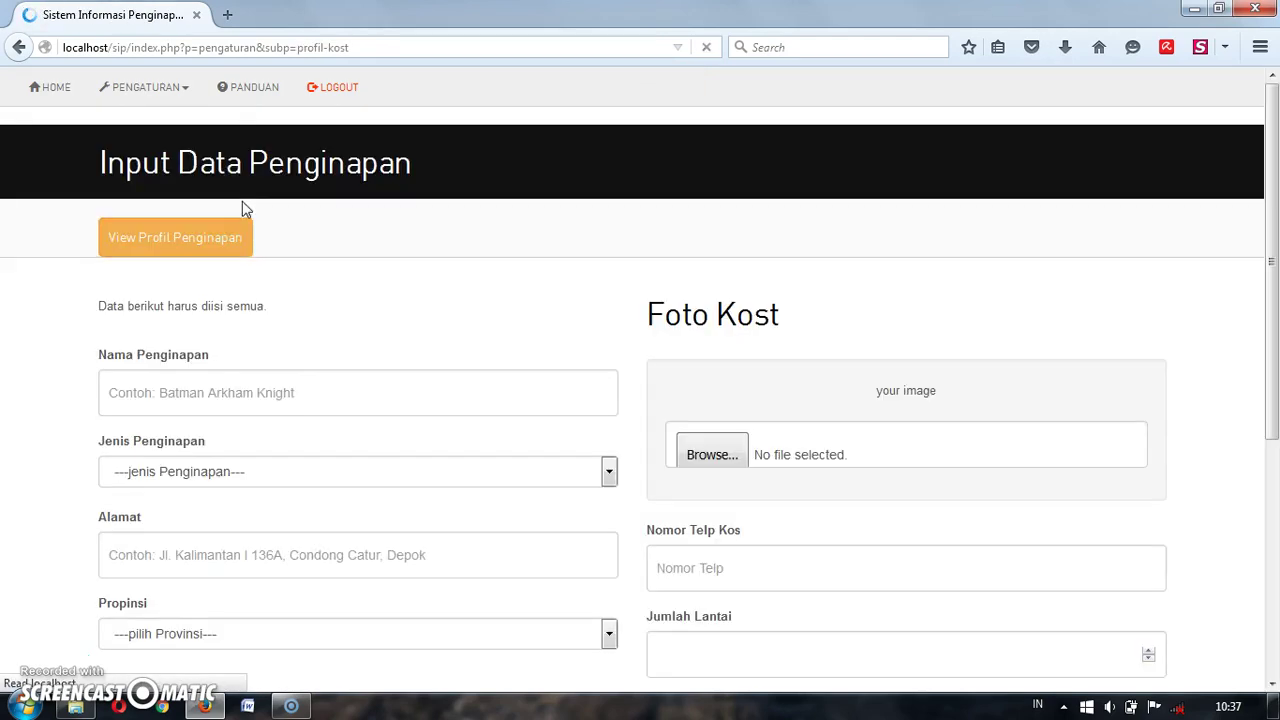
pyautogui.click(250, 374)
pyautogui.write('Pen')
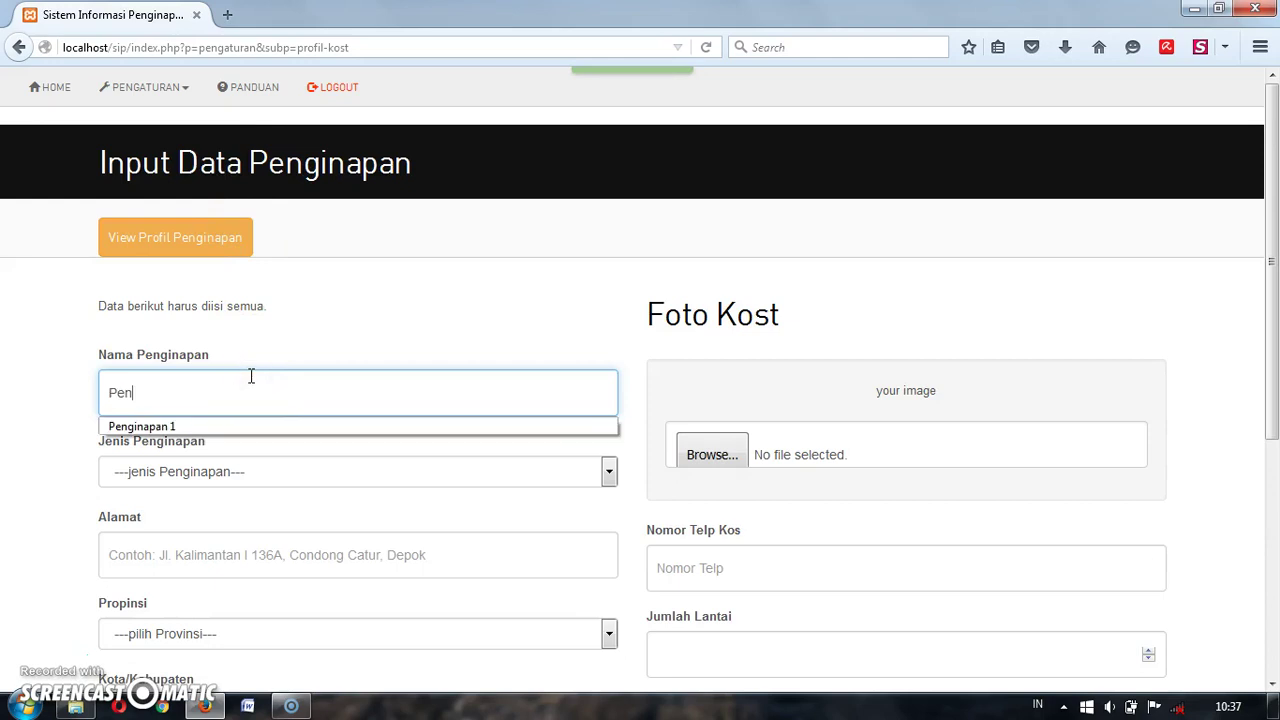
pyautogui.write('ginapan 2')
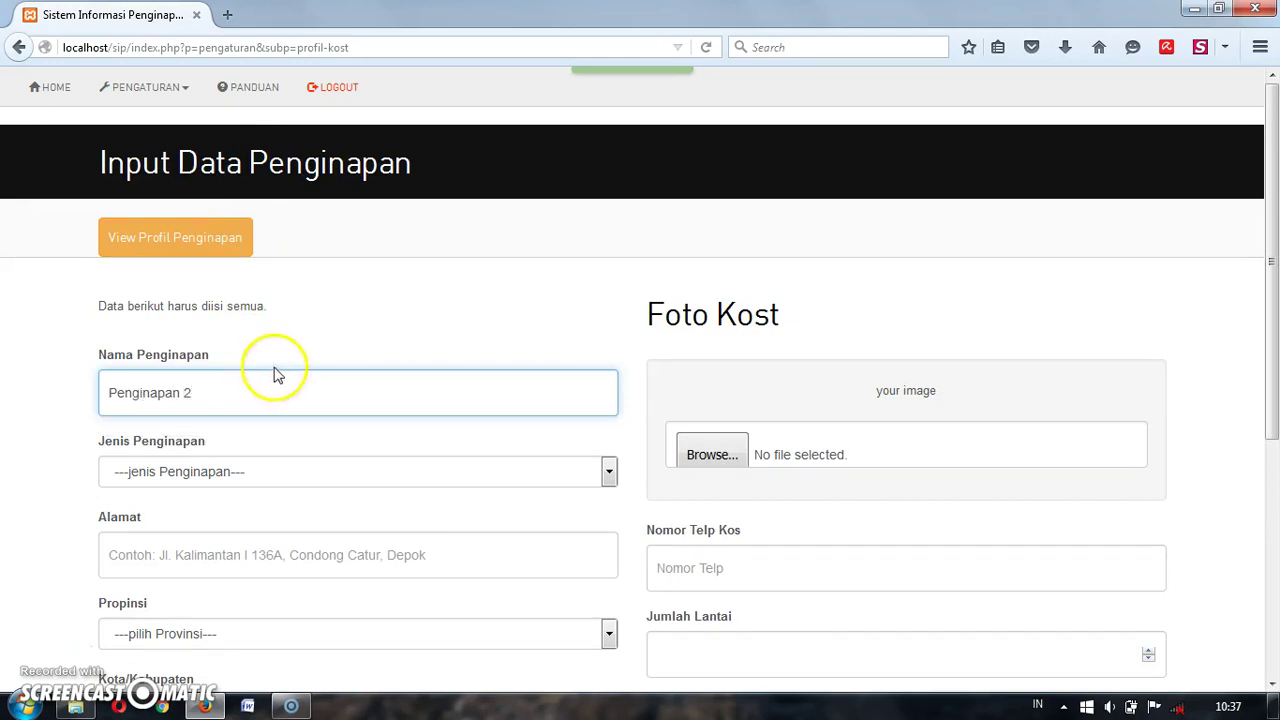
pyautogui.click(272, 474)
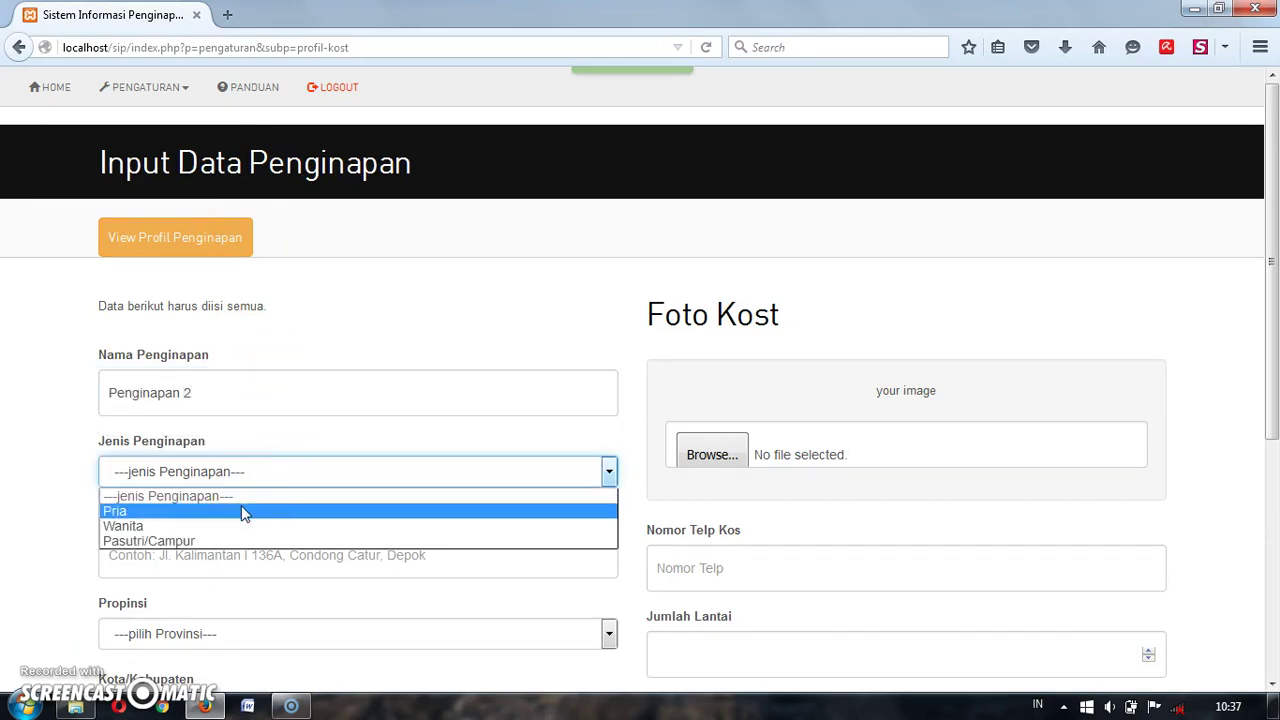
pyautogui.click(240, 511)
pyautogui.click(69, 506)
pyautogui.scroll(-2, 69, 506)
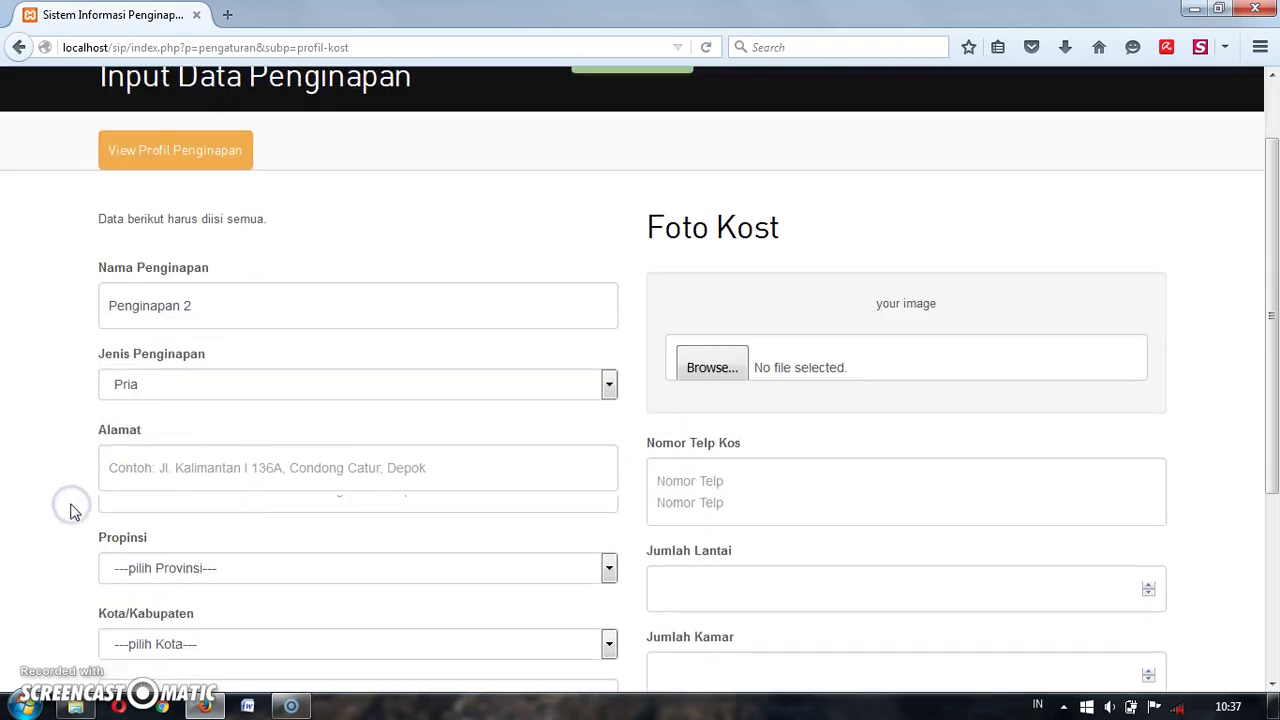
pyautogui.click(167, 467)
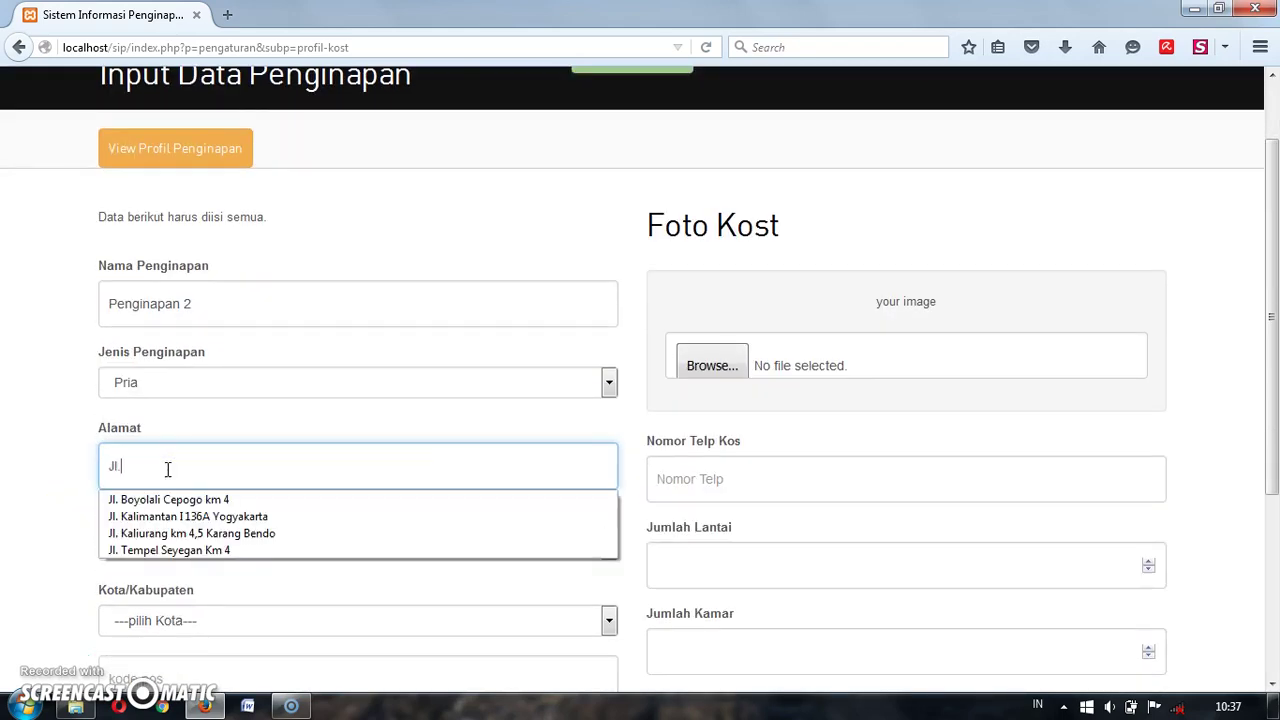
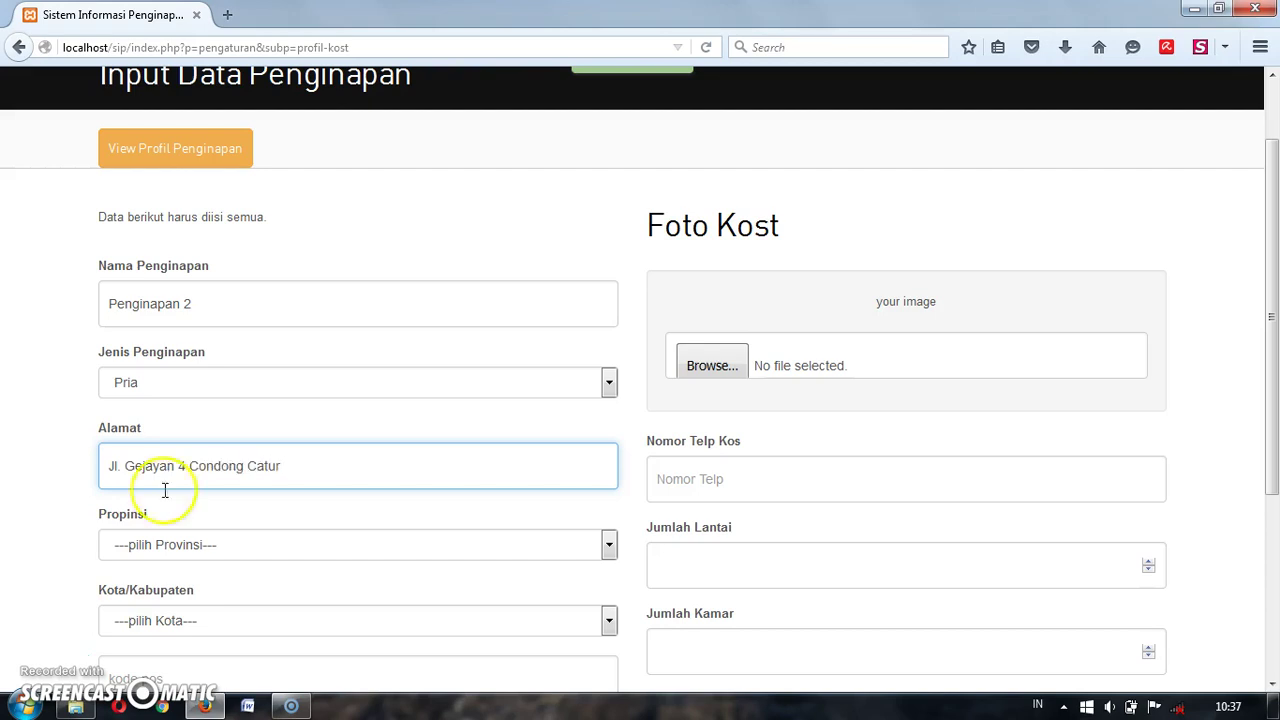
pyautogui.click(166, 544)
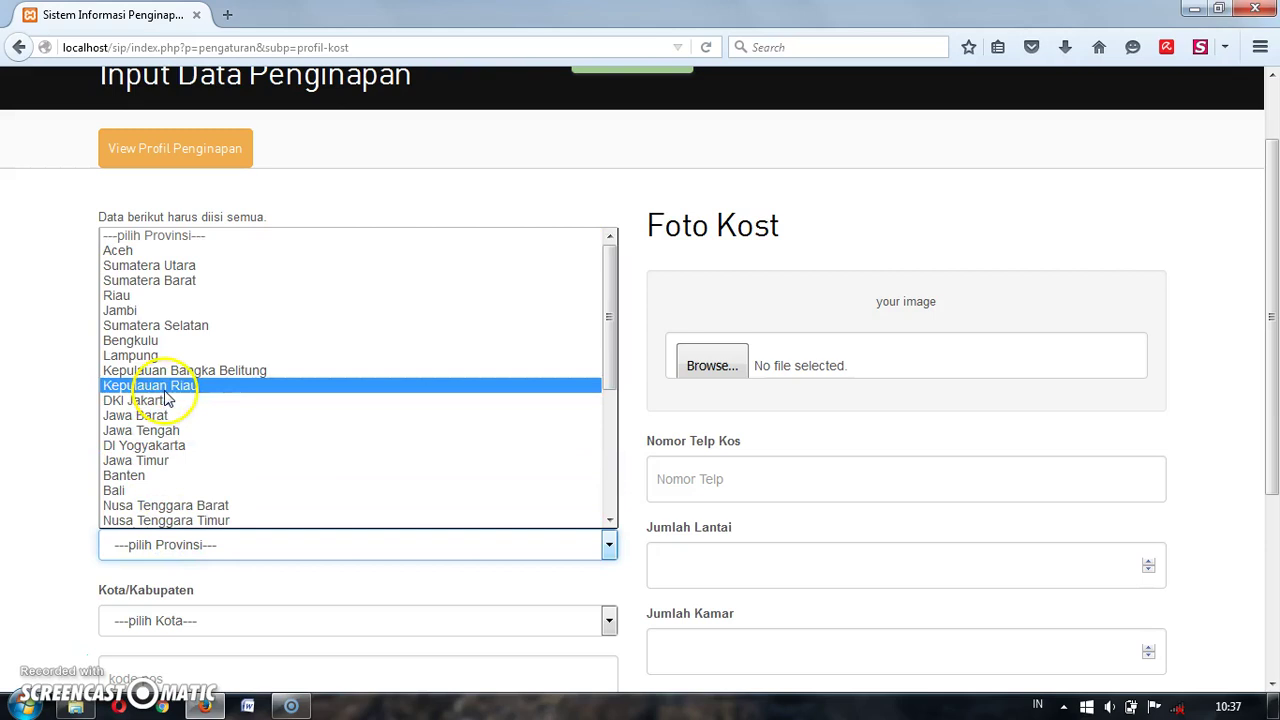
pyautogui.click(171, 445)
pyautogui.click(183, 622)
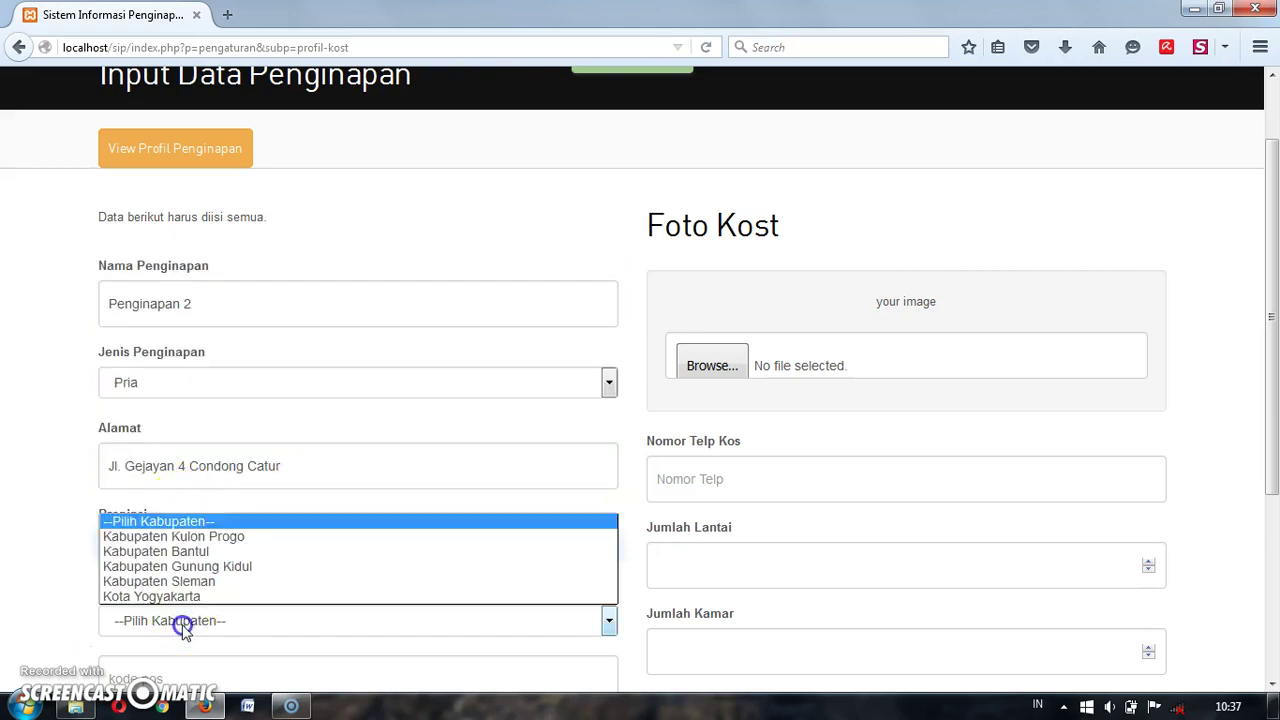
pyautogui.click(178, 583)
pyautogui.scroll(-1, 23, 555)
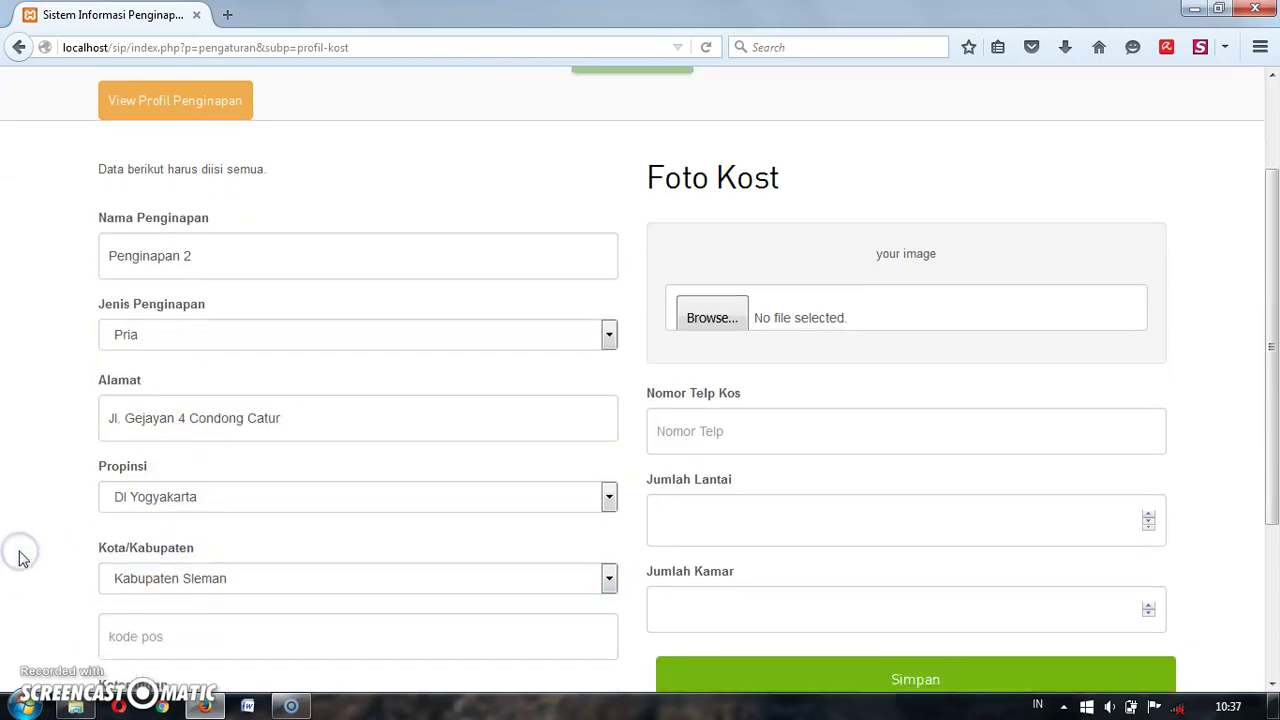
# Step: Set postal code 14112 and attach kamar-kost-3 as the lodging photo
pyautogui.click(129, 598)
pyautogui.write('14112')
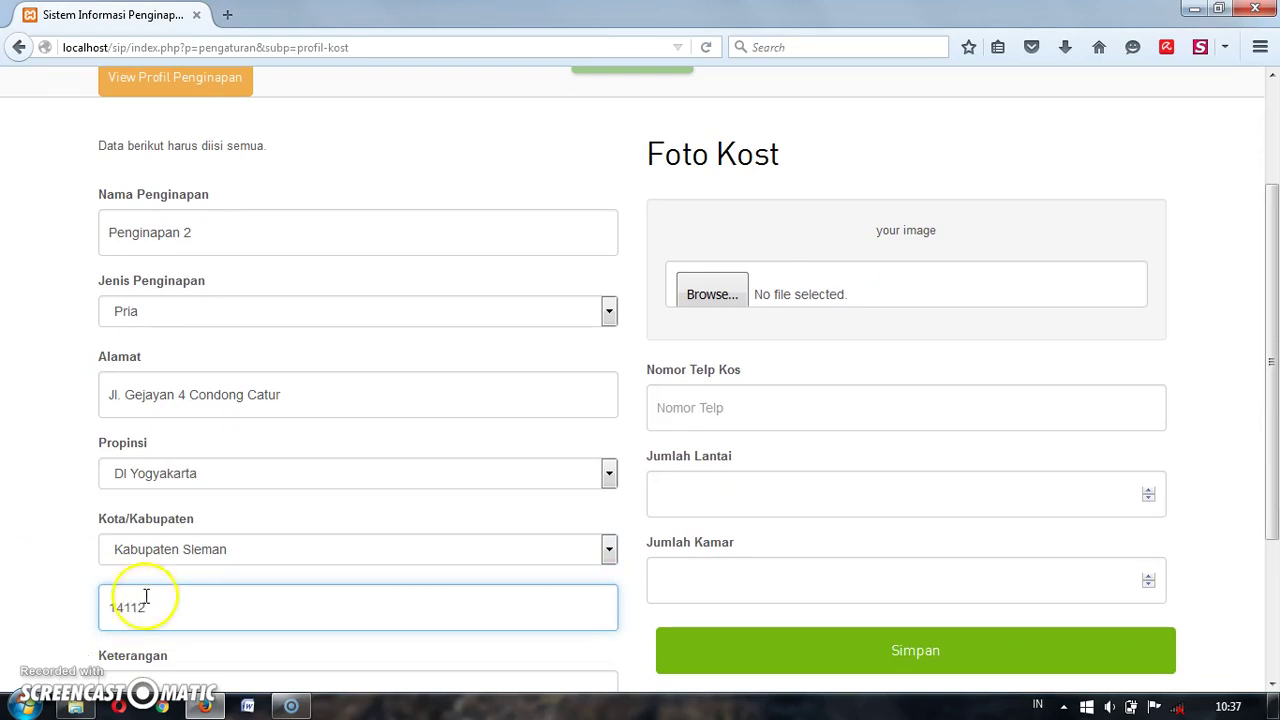
pyautogui.scroll(-2, 920, 549)
pyautogui.scroll(-1, 656, 609)
pyautogui.scroll(3, 656, 609)
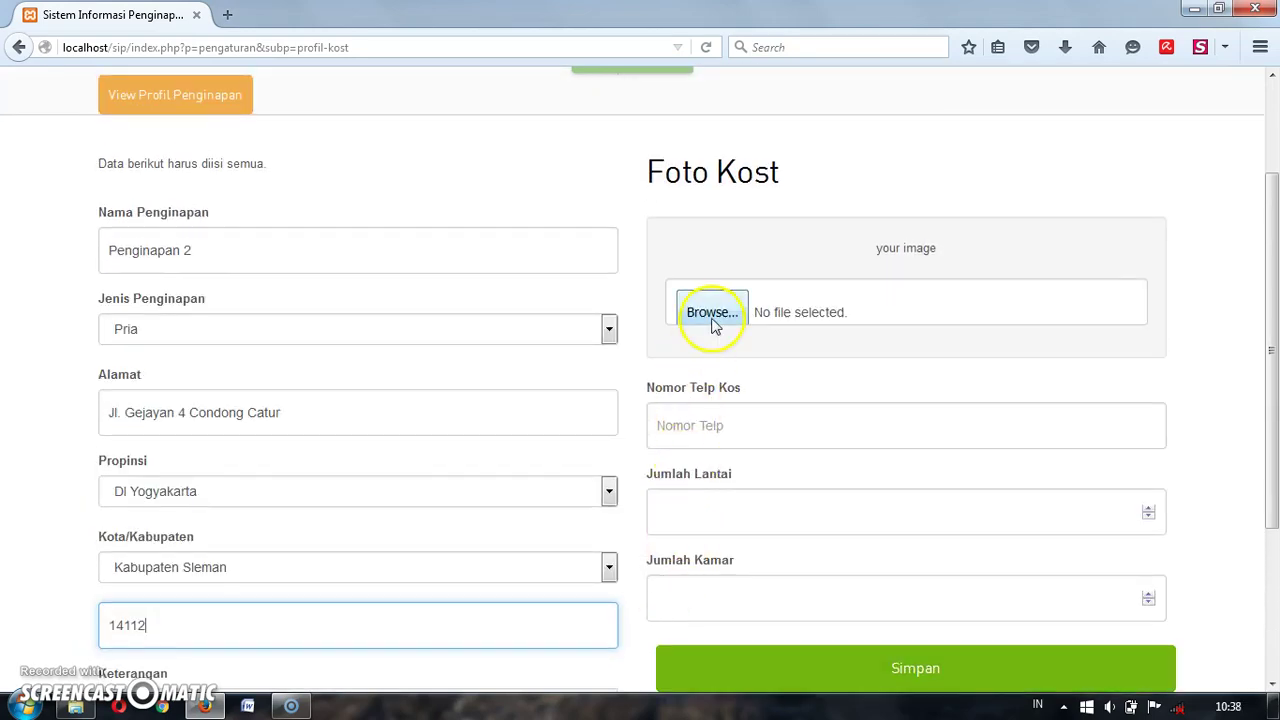
pyautogui.click(712, 313)
pyautogui.click(632, 237)
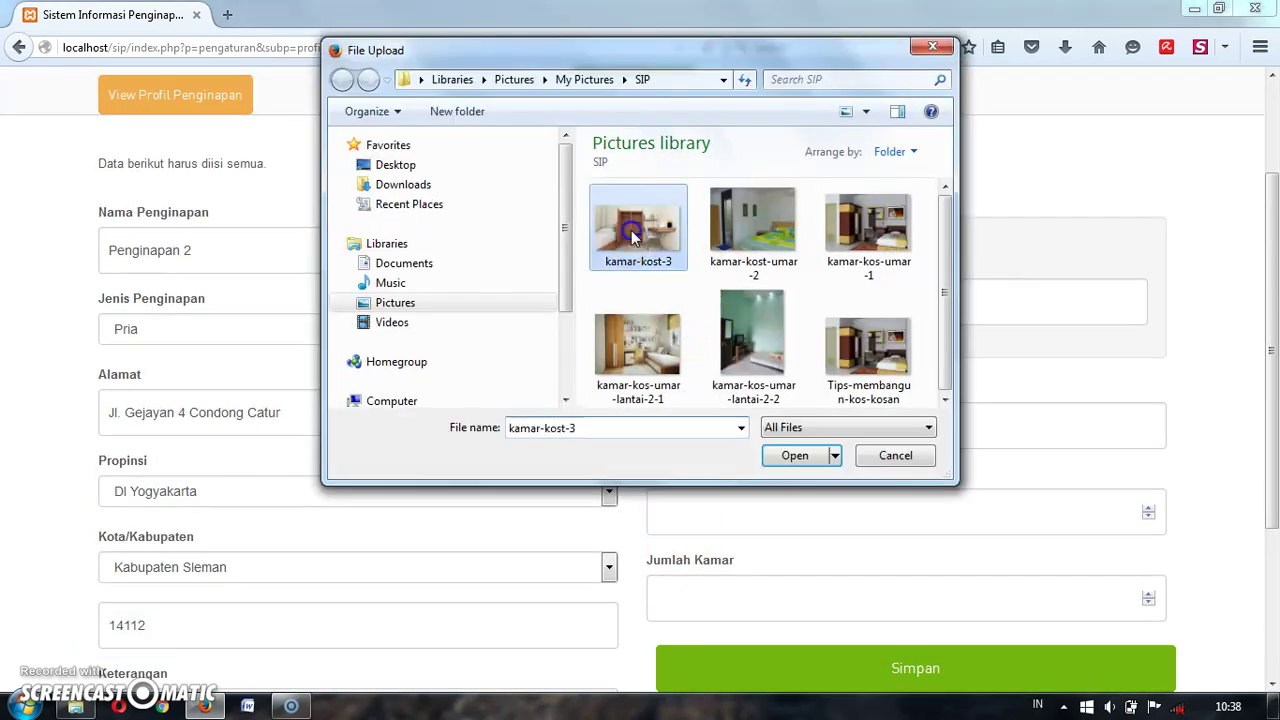
pyautogui.doubleClick(632, 237)
# Step: Enter the lodging phone number and set 1 floor and 6 rooms
pyautogui.click(767, 531)
pyautogui.scroll(-1, 770, 537)
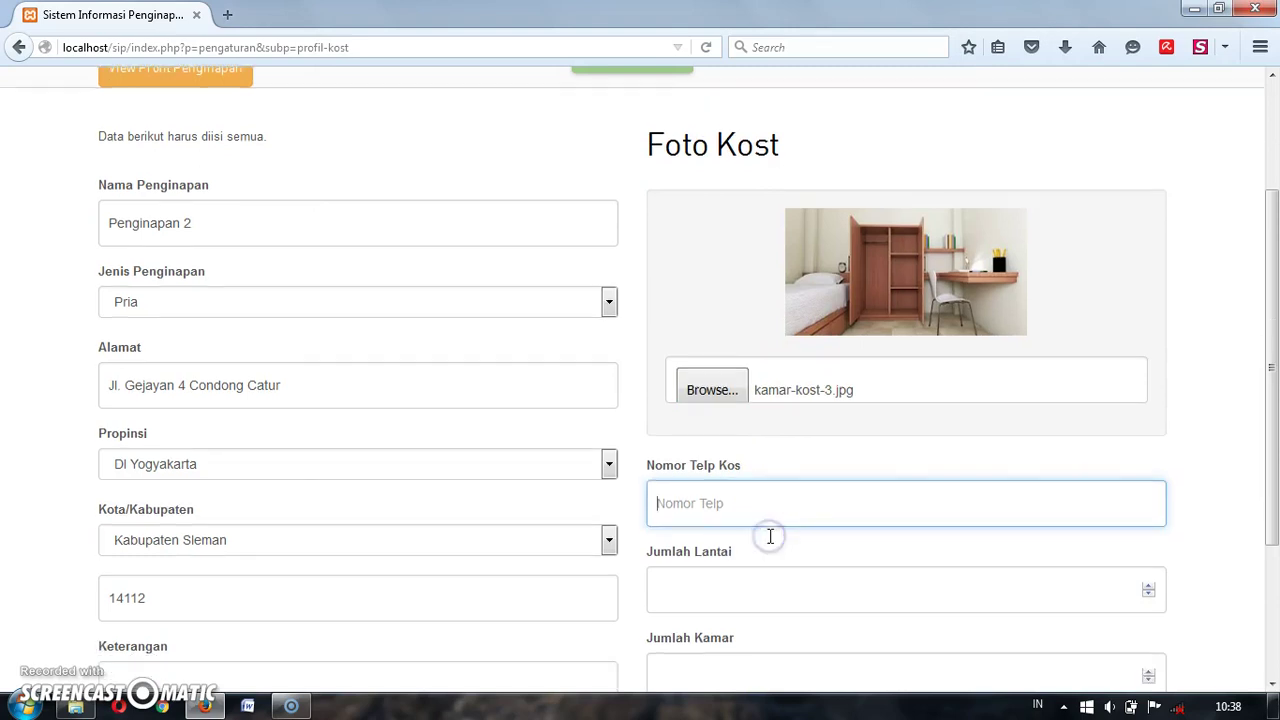
pyautogui.scroll(-3, 770, 537)
pyautogui.write('0')
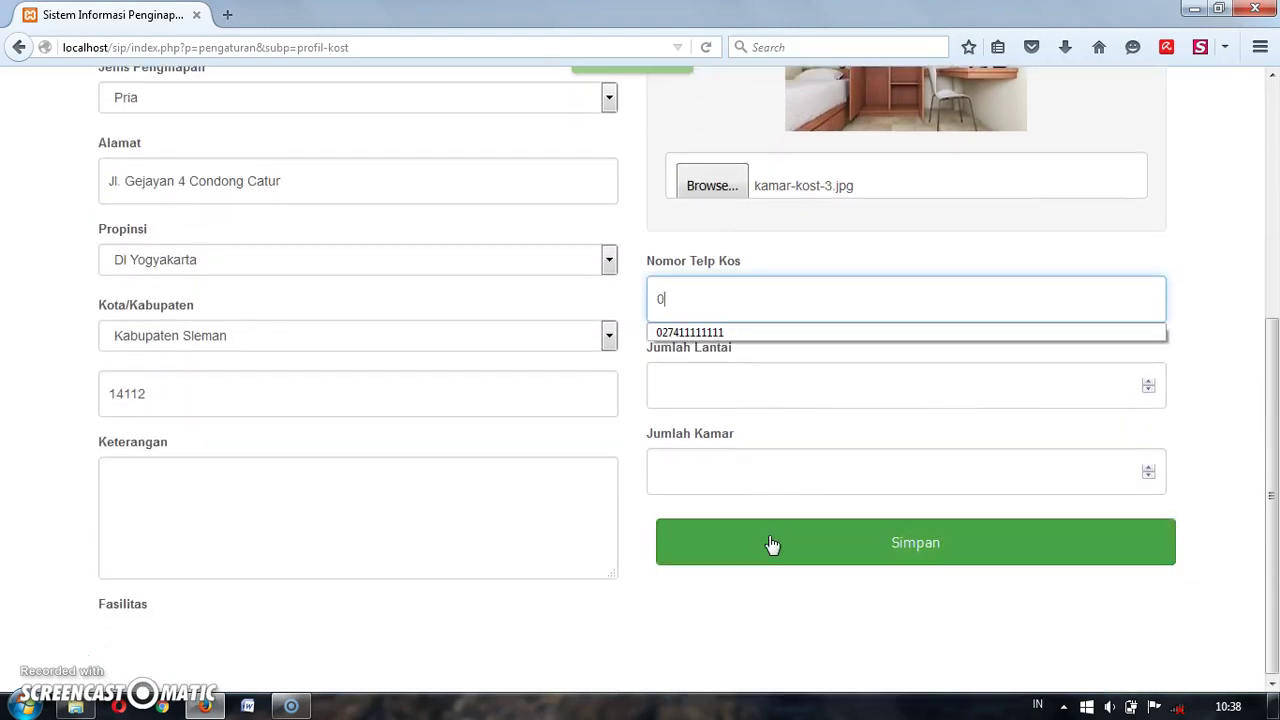
pyautogui.write('2749999999')
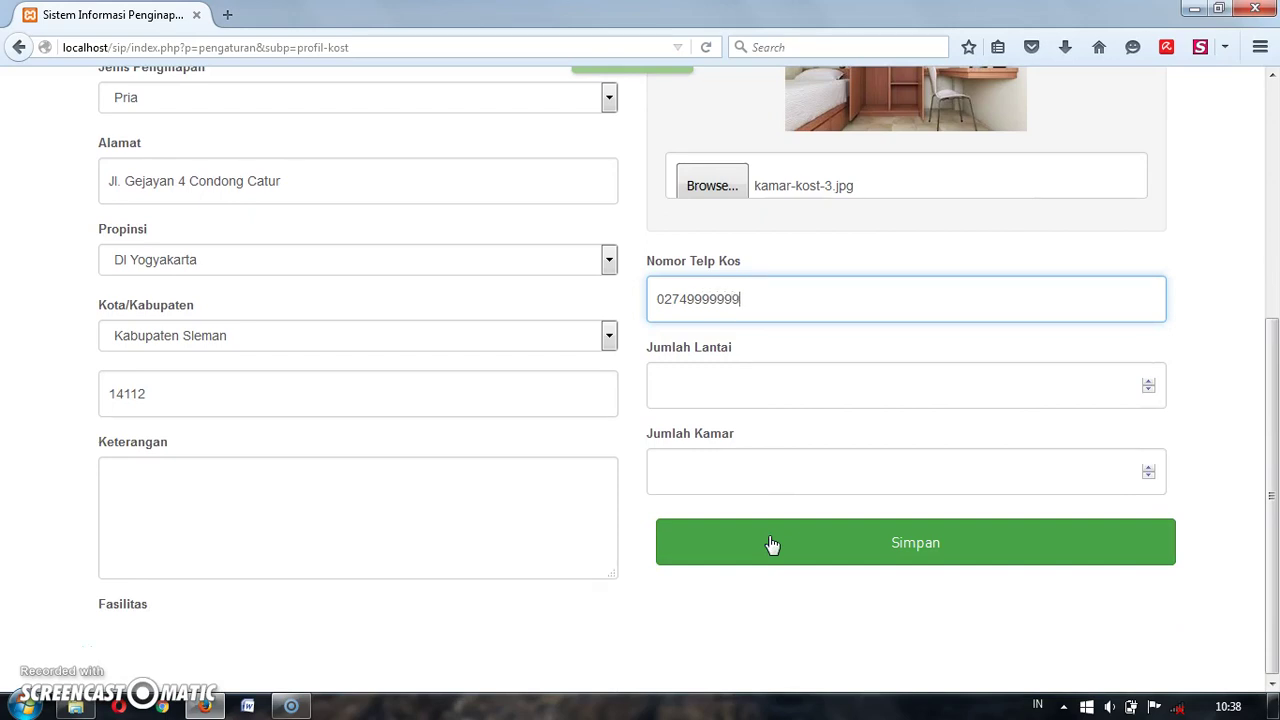
pyautogui.click(1149, 382)
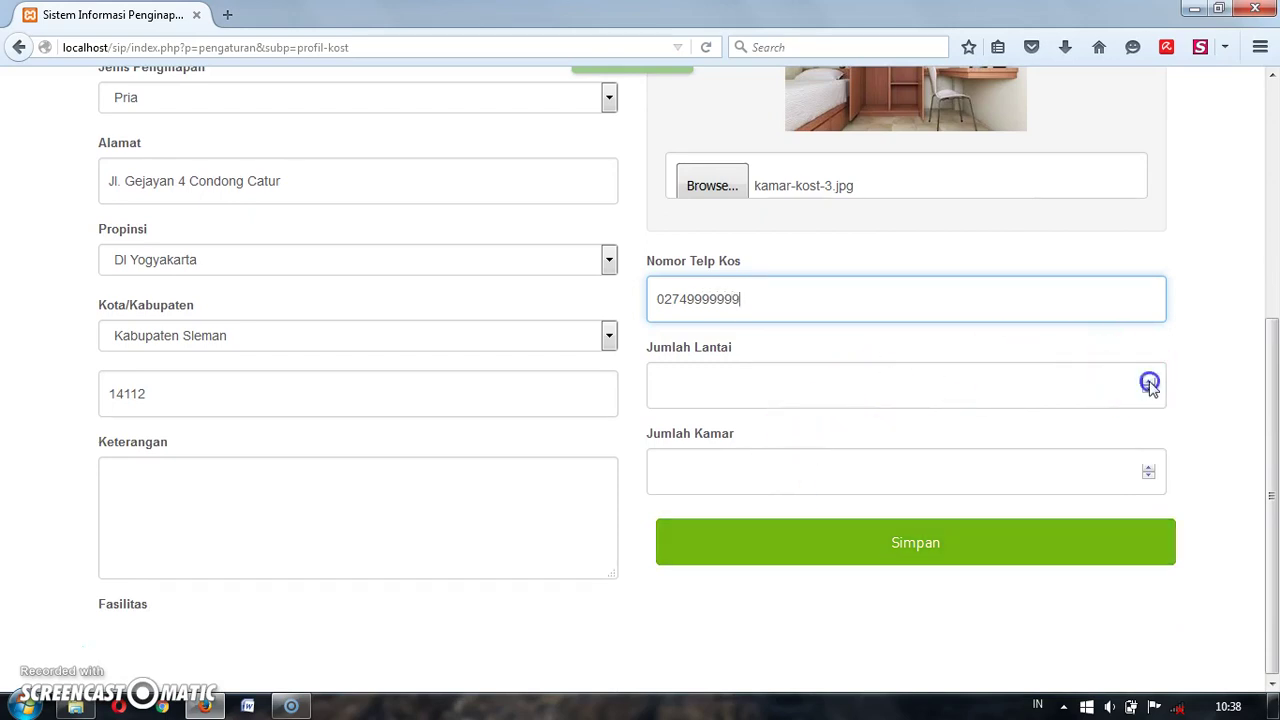
pyautogui.click(1150, 476)
pyautogui.click(1150, 476)
pyautogui.click(1150, 476)
pyautogui.click(1150, 476)
pyautogui.click(1150, 476)
pyautogui.click(1150, 476)
# Step: Fill in the required Keterangan description and save Penginapan 2
pyautogui.click(1050, 537)
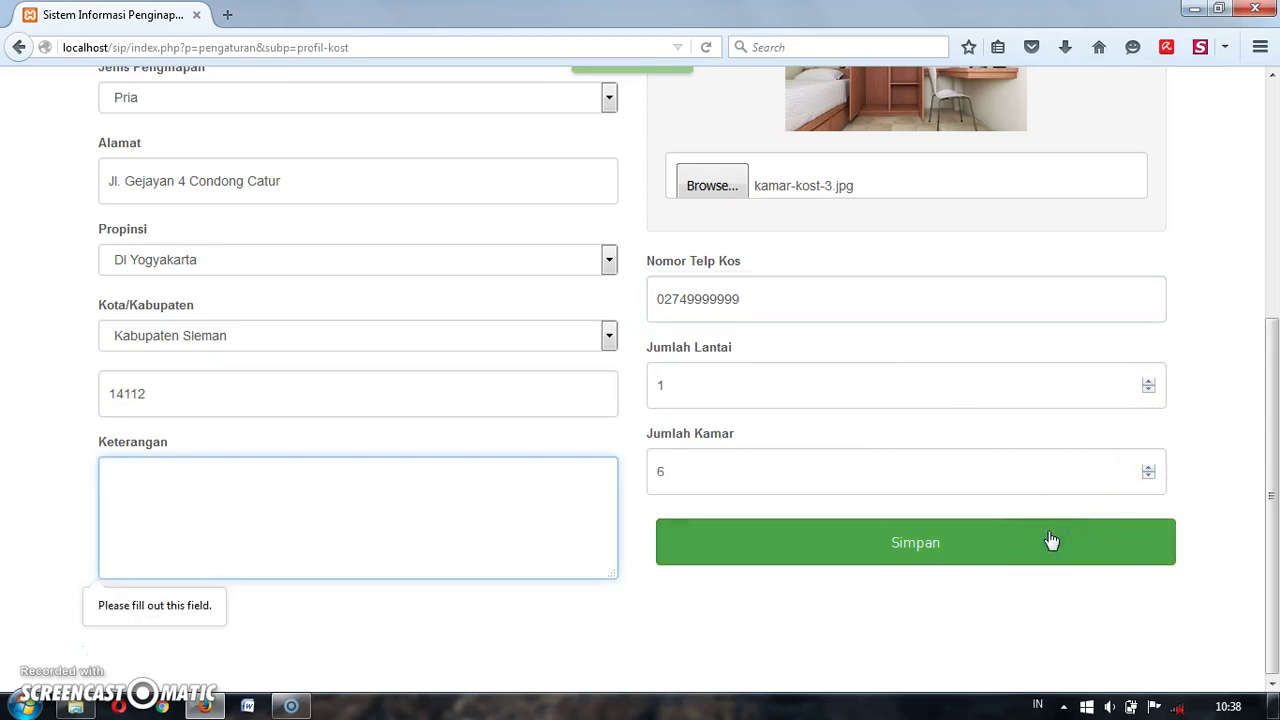
pyautogui.scroll(5, 1155, 395)
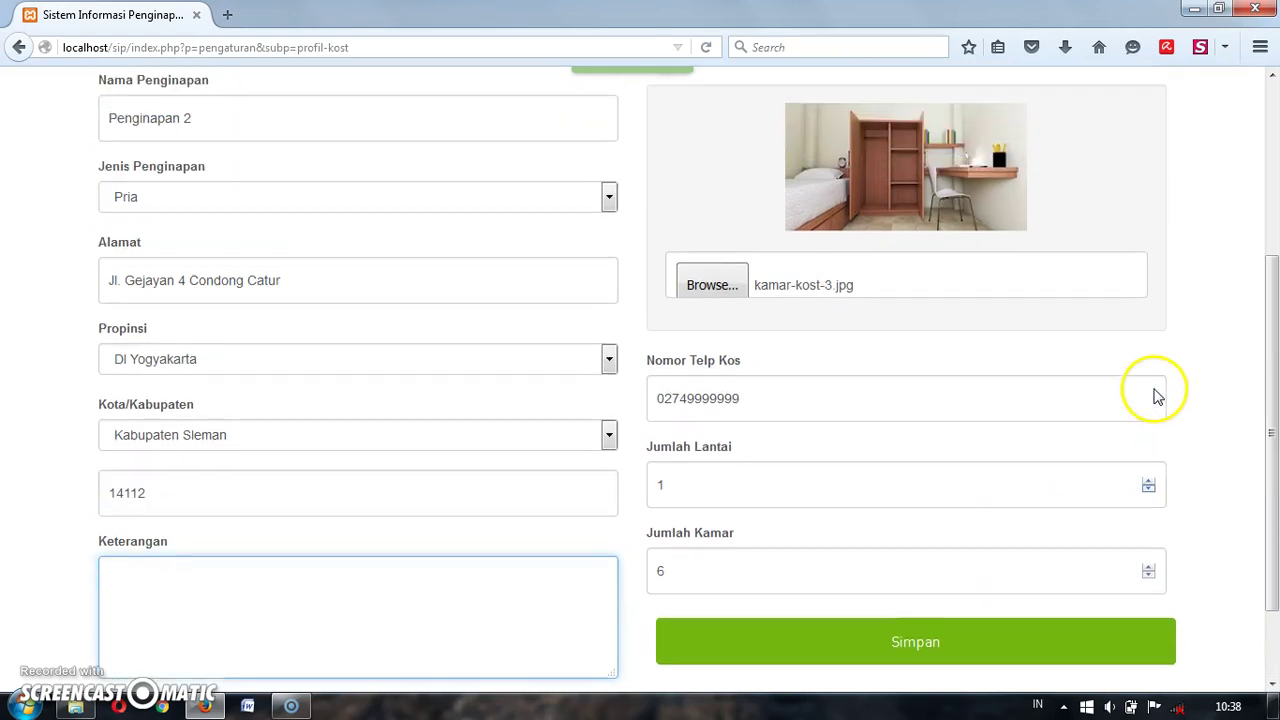
pyautogui.scroll(-5, 1155, 395)
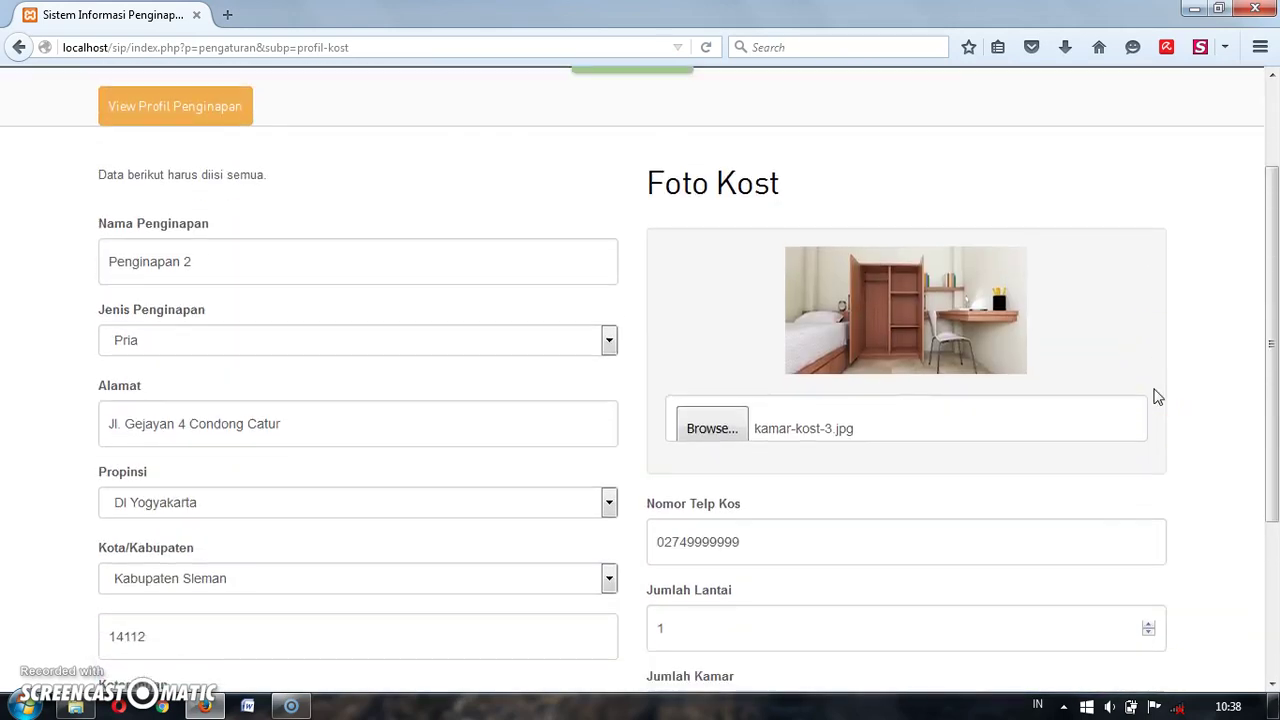
pyautogui.click(928, 577)
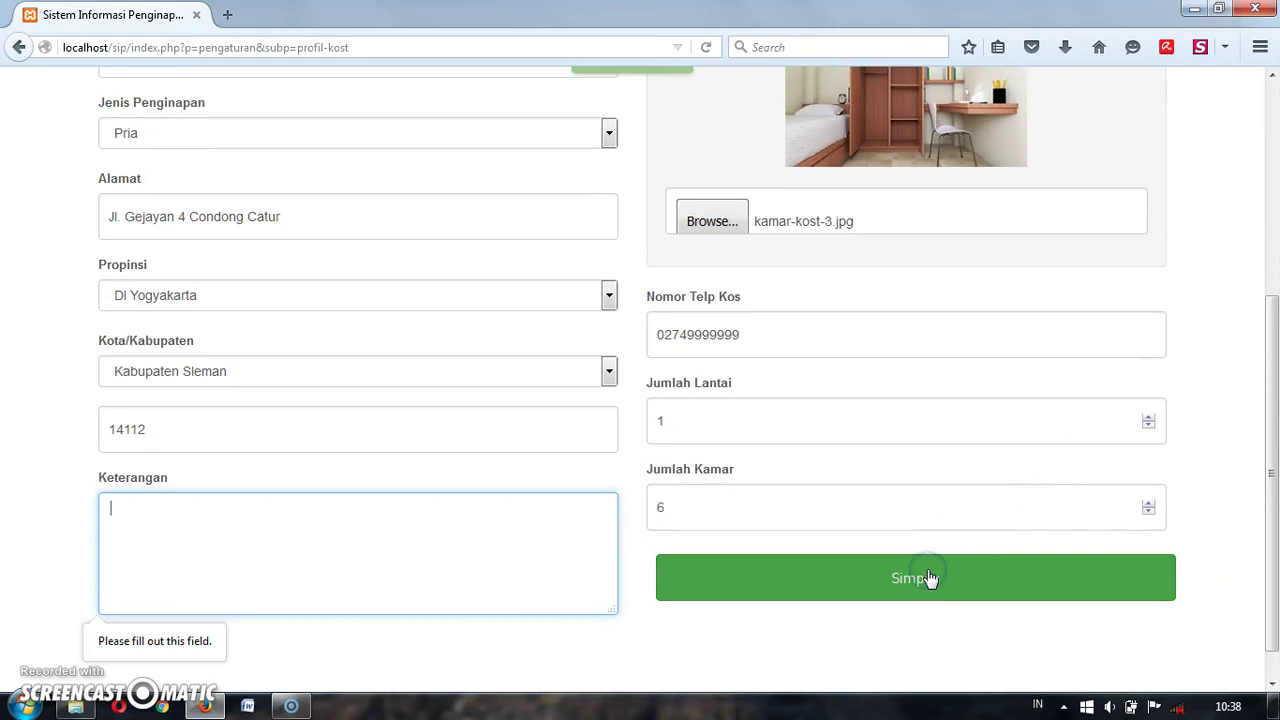
pyautogui.click(382, 519)
pyautogui.click(382, 519)
pyautogui.scroll(-1, 382, 519)
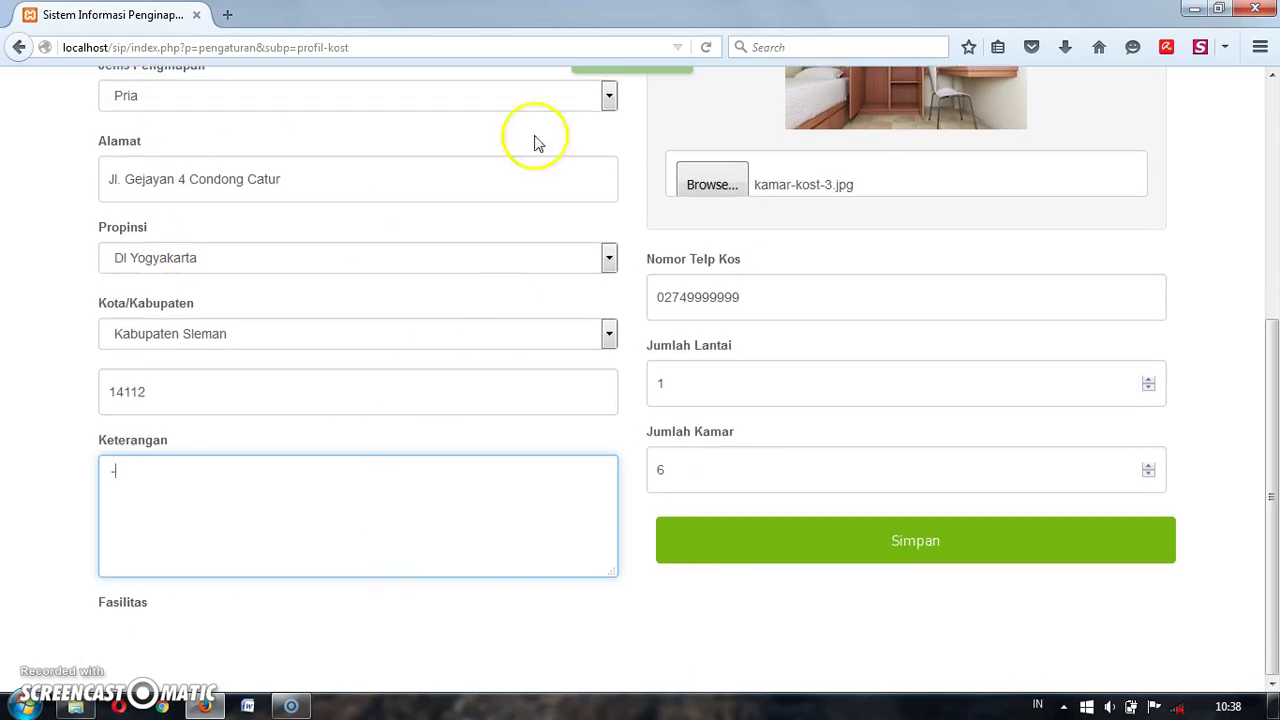
pyautogui.click(852, 545)
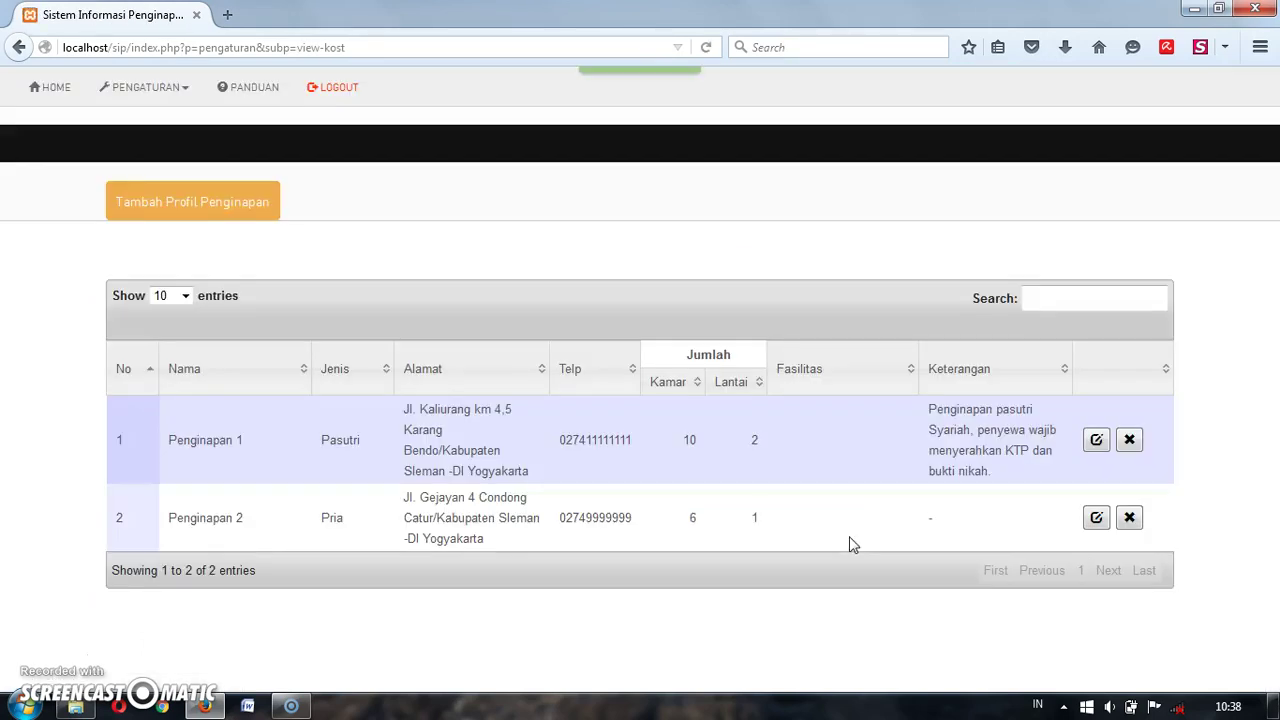
# Step: Go to PENGATURAN > Kamar to reach the room data entry page
pyautogui.click(866, 250)
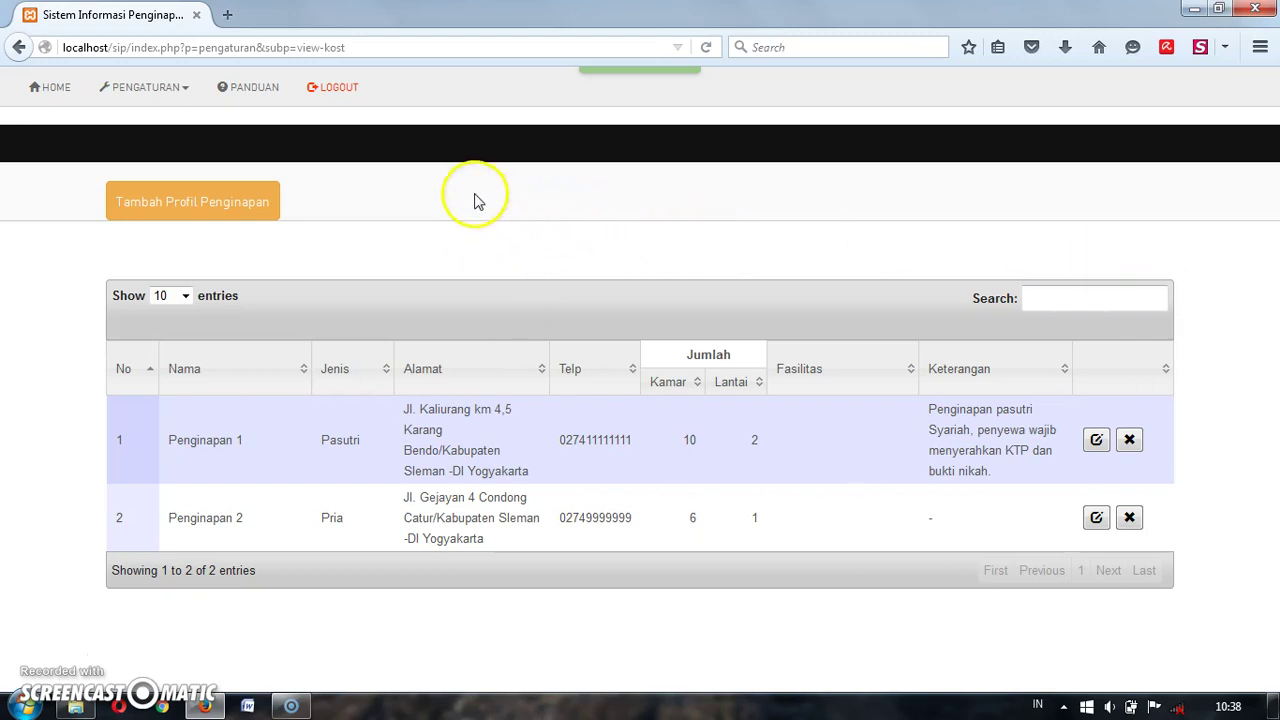
pyautogui.click(156, 82)
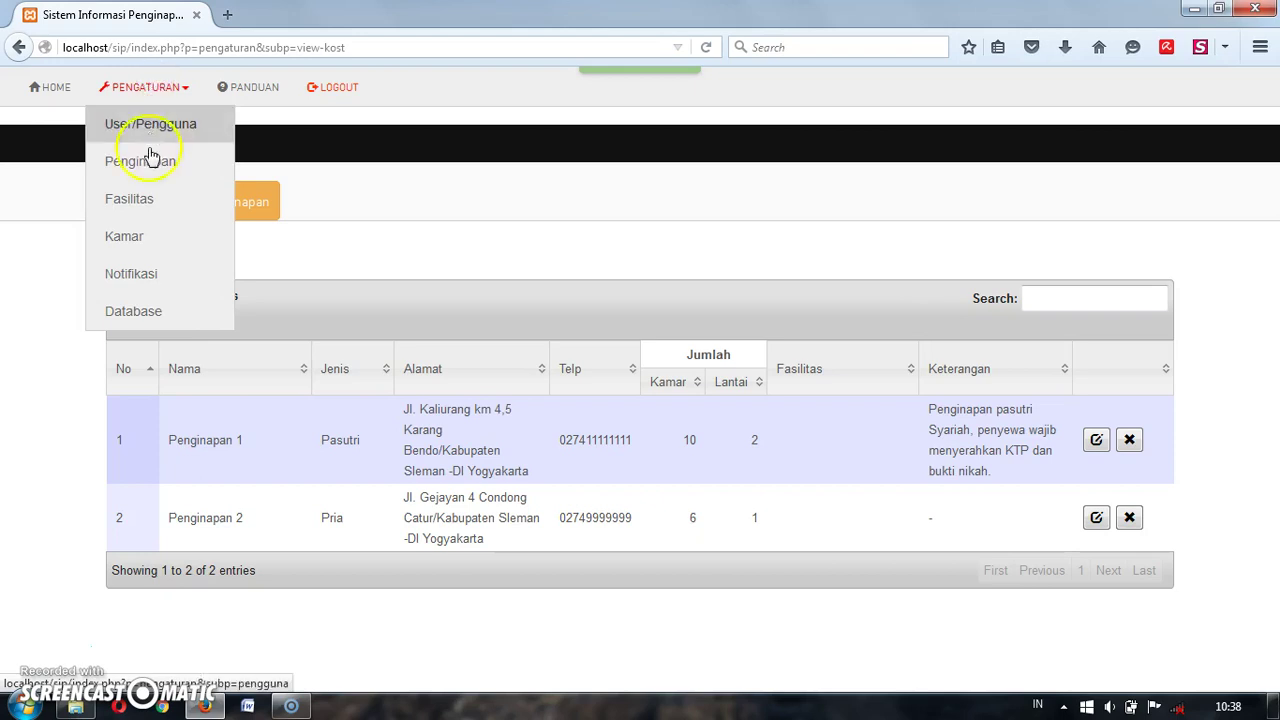
pyautogui.click(143, 240)
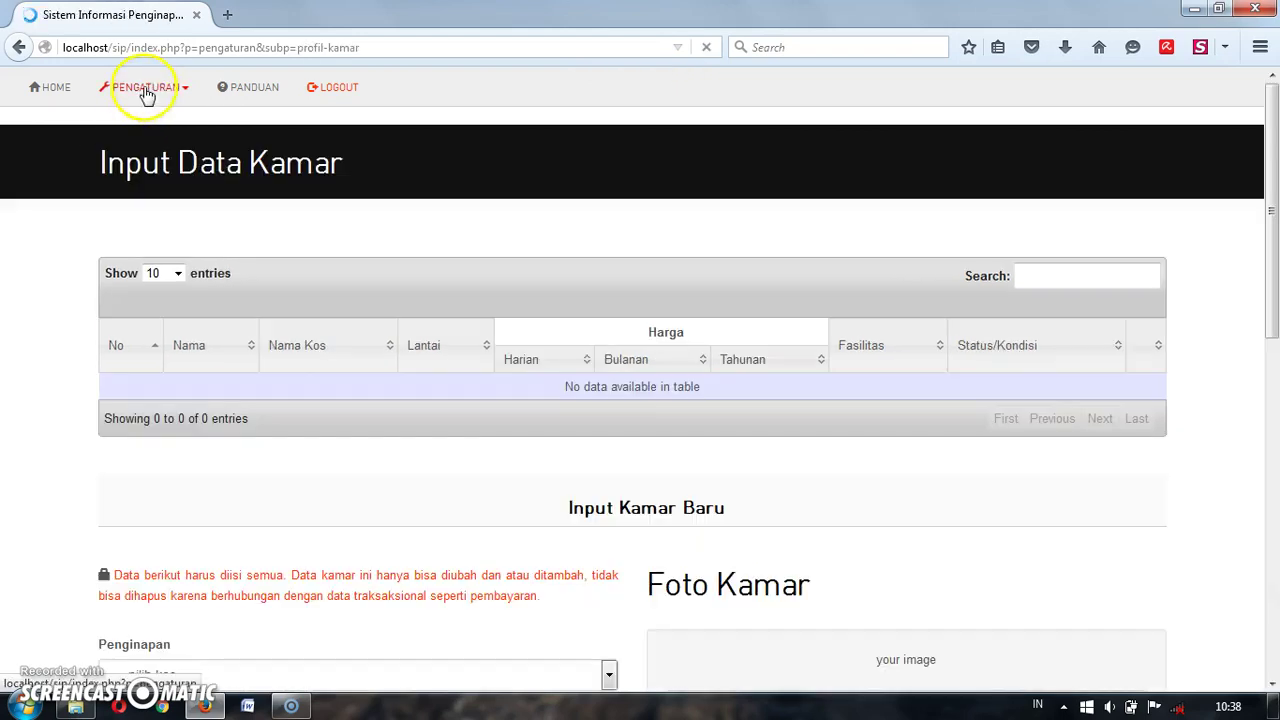
pyautogui.click(110, 88)
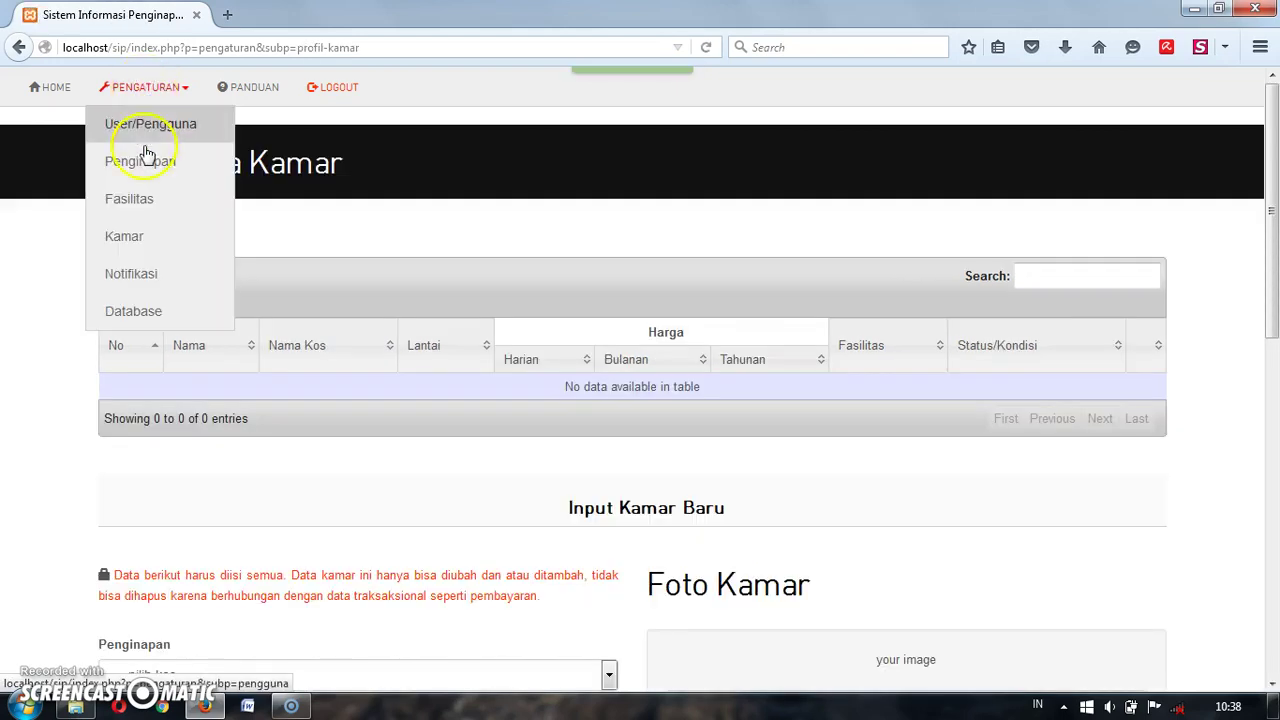
# Step: On the facilities settings page, enter Mesin Cuci as the new facility name
pyautogui.click(140, 198)
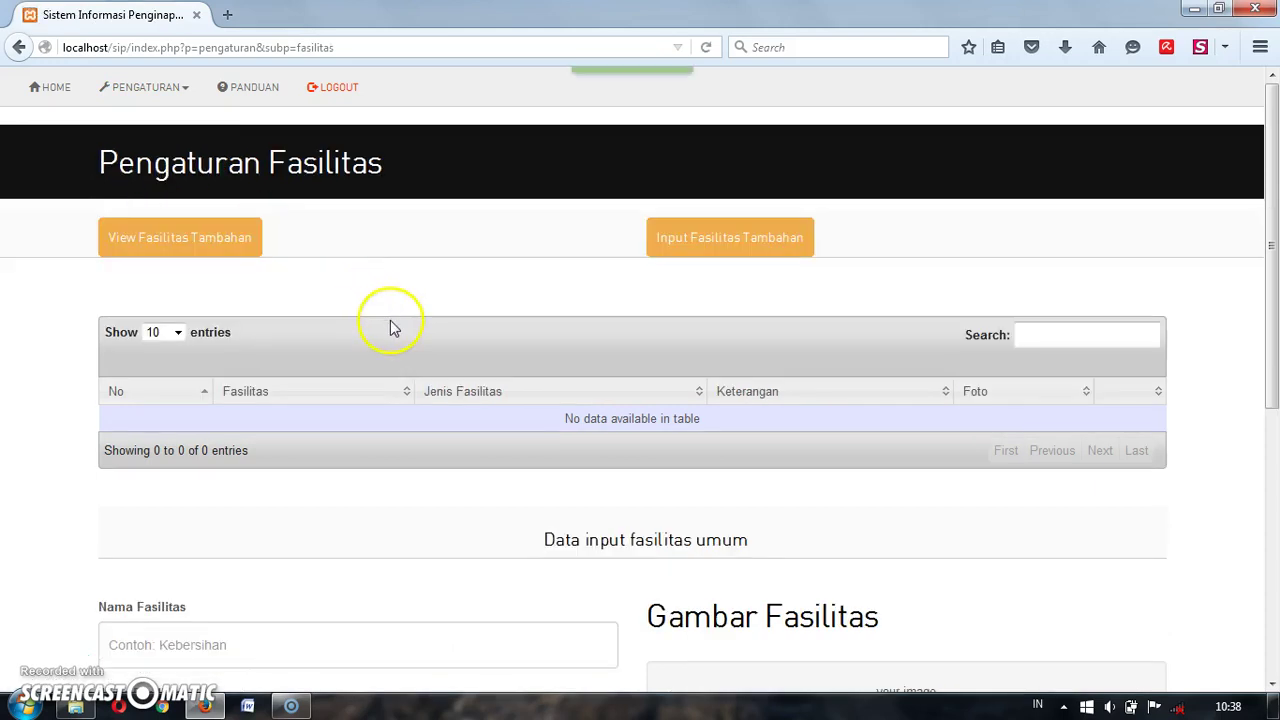
pyautogui.scroll(-3, 391, 326)
pyautogui.scroll(-1, 391, 326)
pyautogui.click(338, 398)
pyautogui.write('Mesin Cuci')
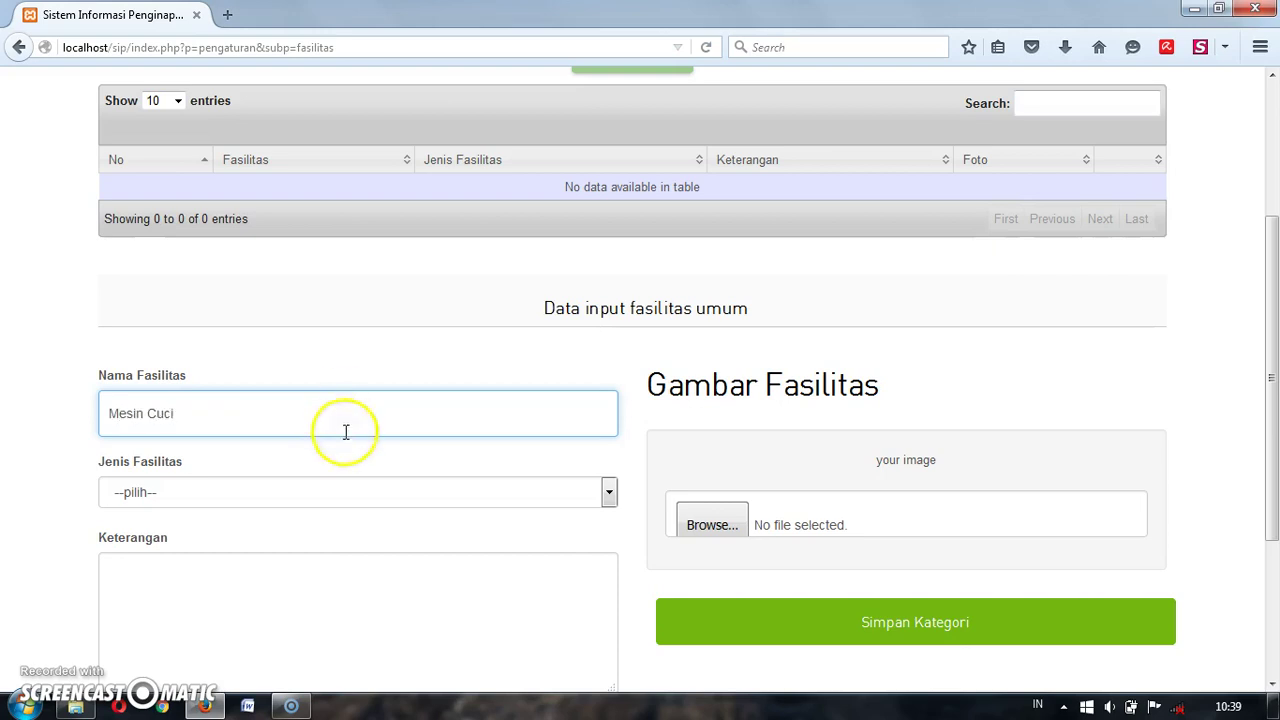
# Step: Leave the facility type unchanged and enter the description 'Umum, bebas pakai, gratis'
pyautogui.click(352, 492)
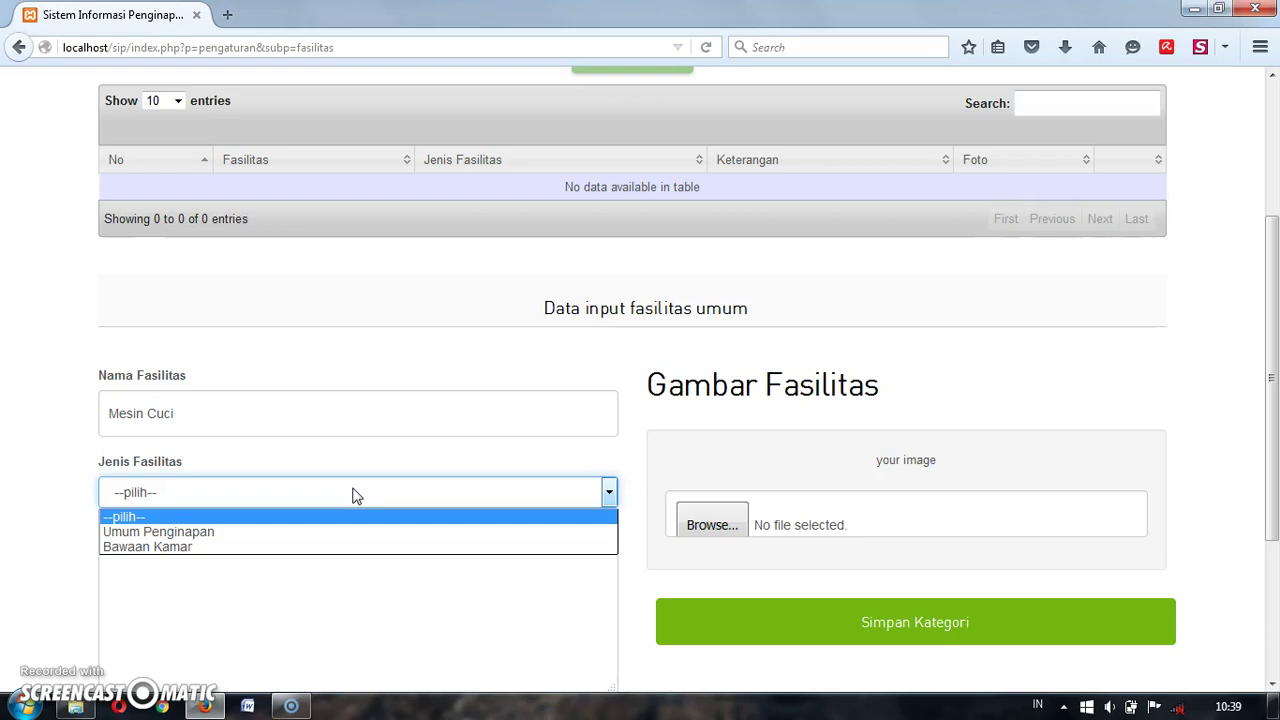
pyautogui.click(357, 492)
pyautogui.scroll(-2, 357, 495)
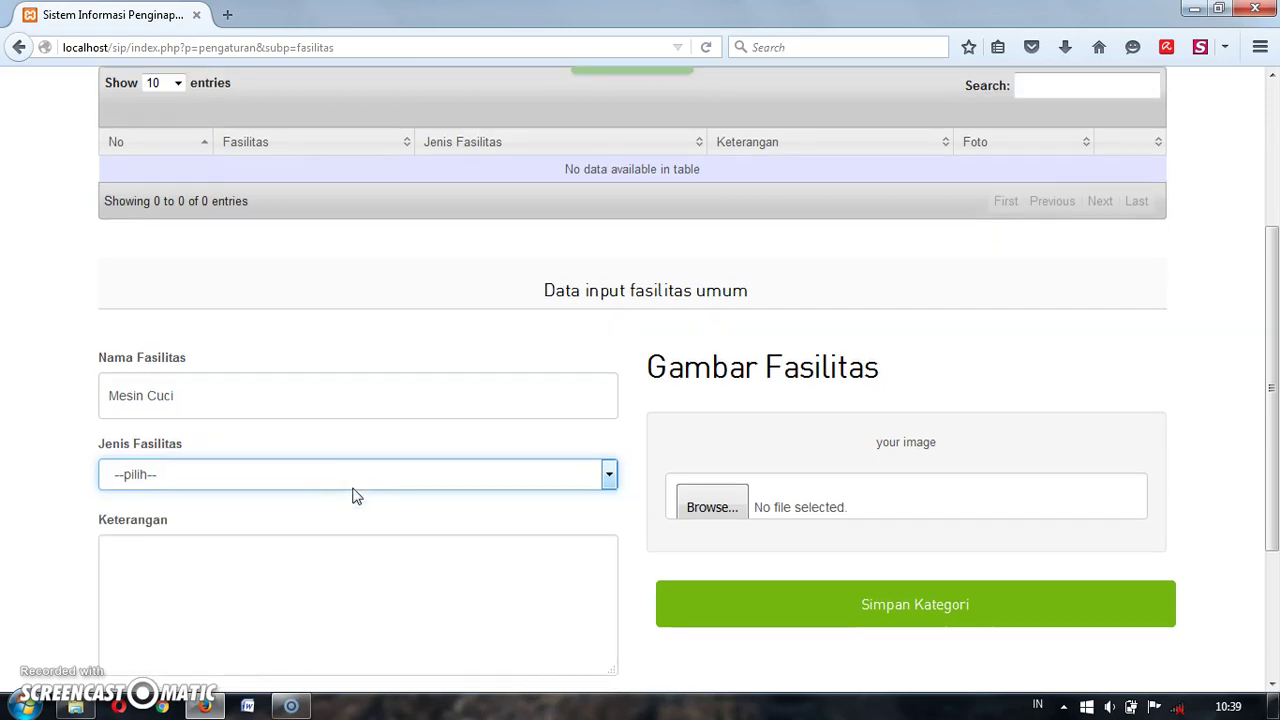
pyautogui.click(343, 401)
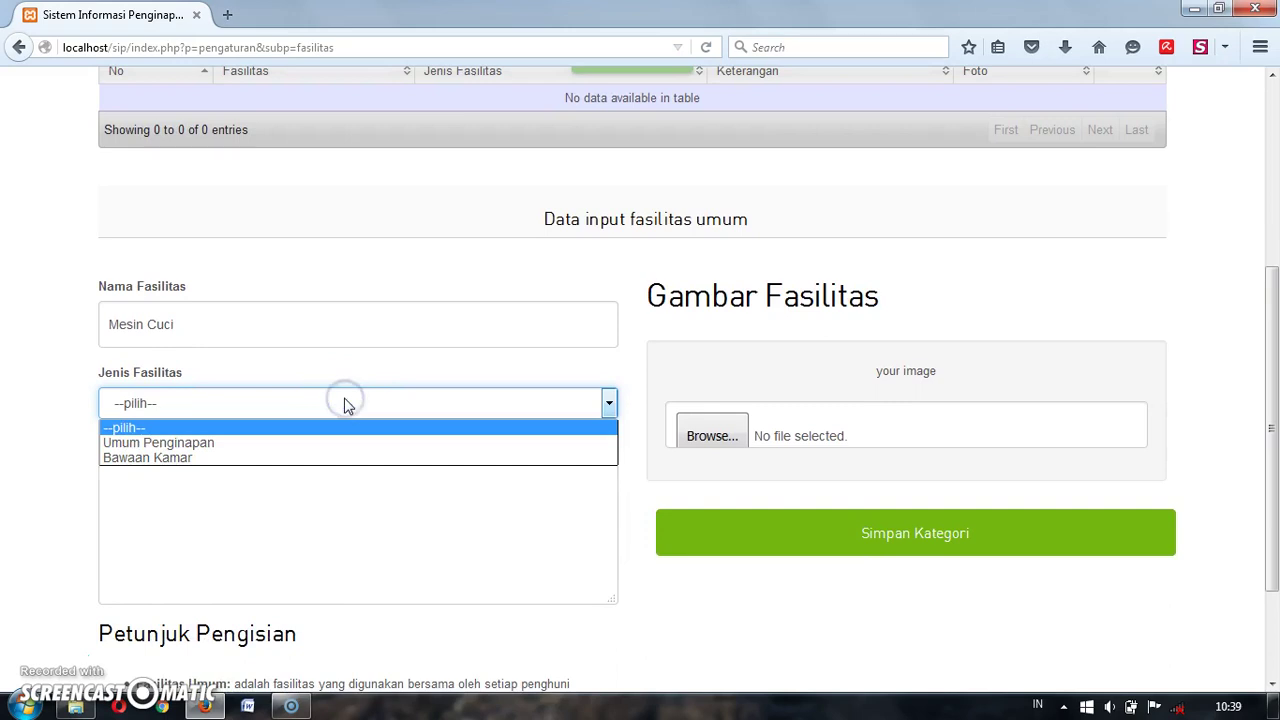
pyautogui.click(345, 403)
pyautogui.click(340, 471)
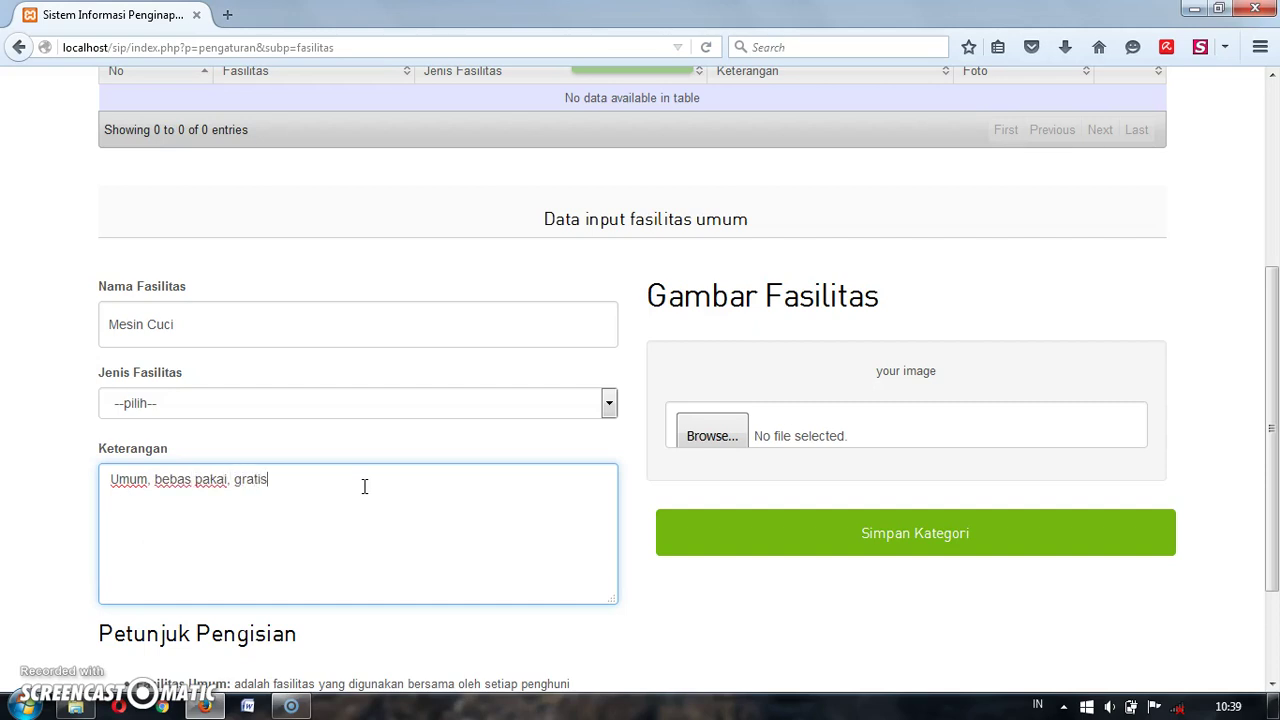
pyautogui.scroll(-3, 364, 486)
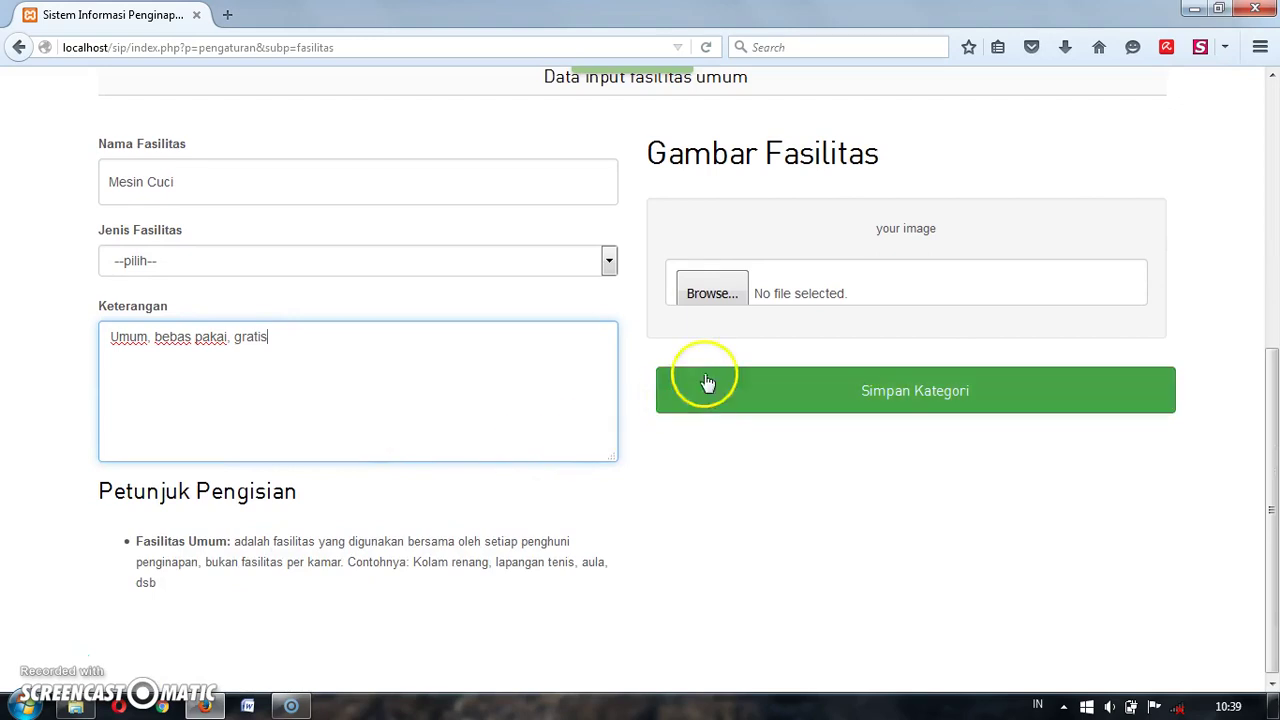
# Step: Look through the pictures in the file picker and cancel without attaching one
pyautogui.click(739, 274)
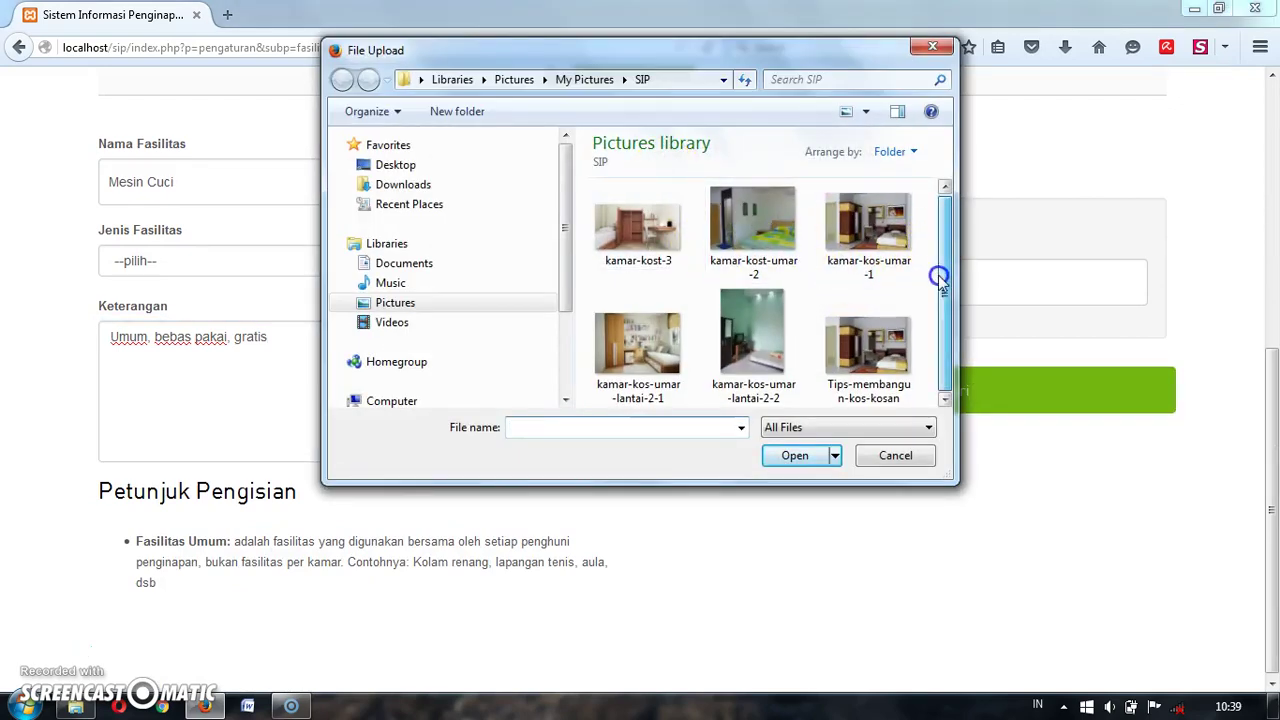
pyautogui.click(876, 248)
pyautogui.click(772, 240)
pyautogui.click(655, 242)
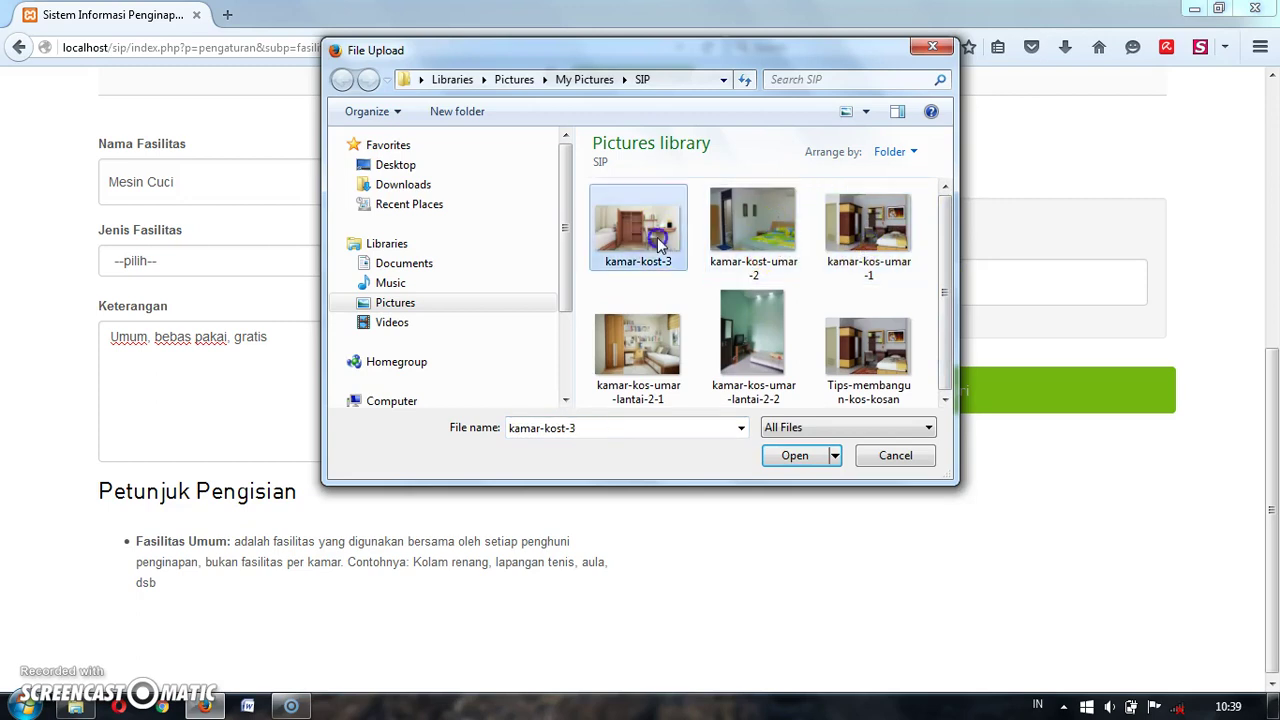
pyautogui.click(660, 323)
pyautogui.click(745, 325)
pyautogui.click(850, 325)
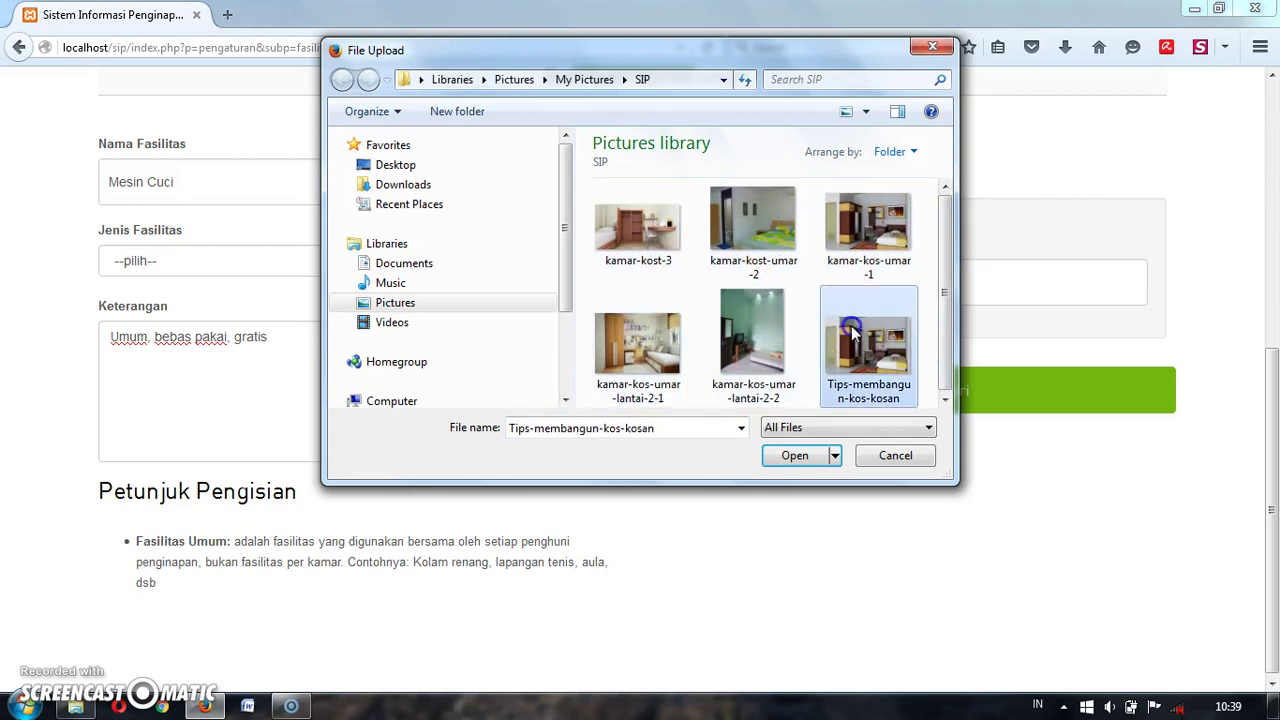
pyautogui.click(866, 456)
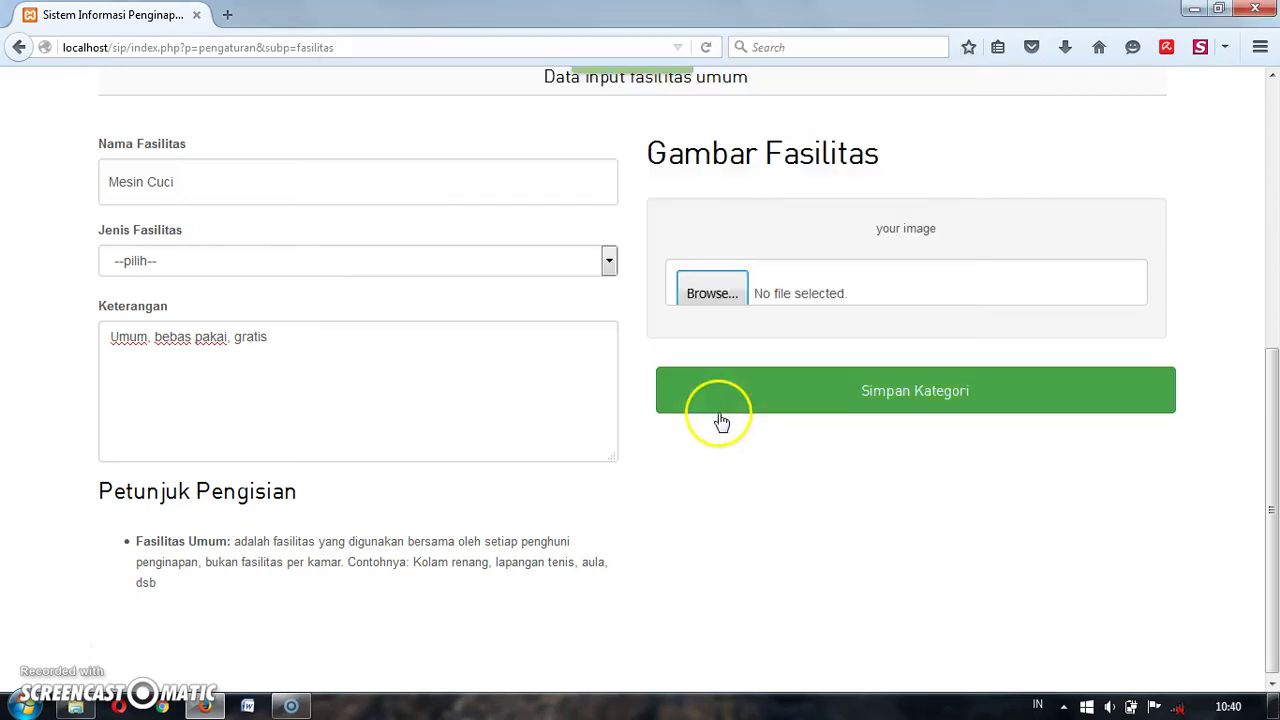
# Step: Set the facility type to Umum Penginapan and save Mesin Cuci
pyautogui.click(794, 411)
pyautogui.click(349, 262)
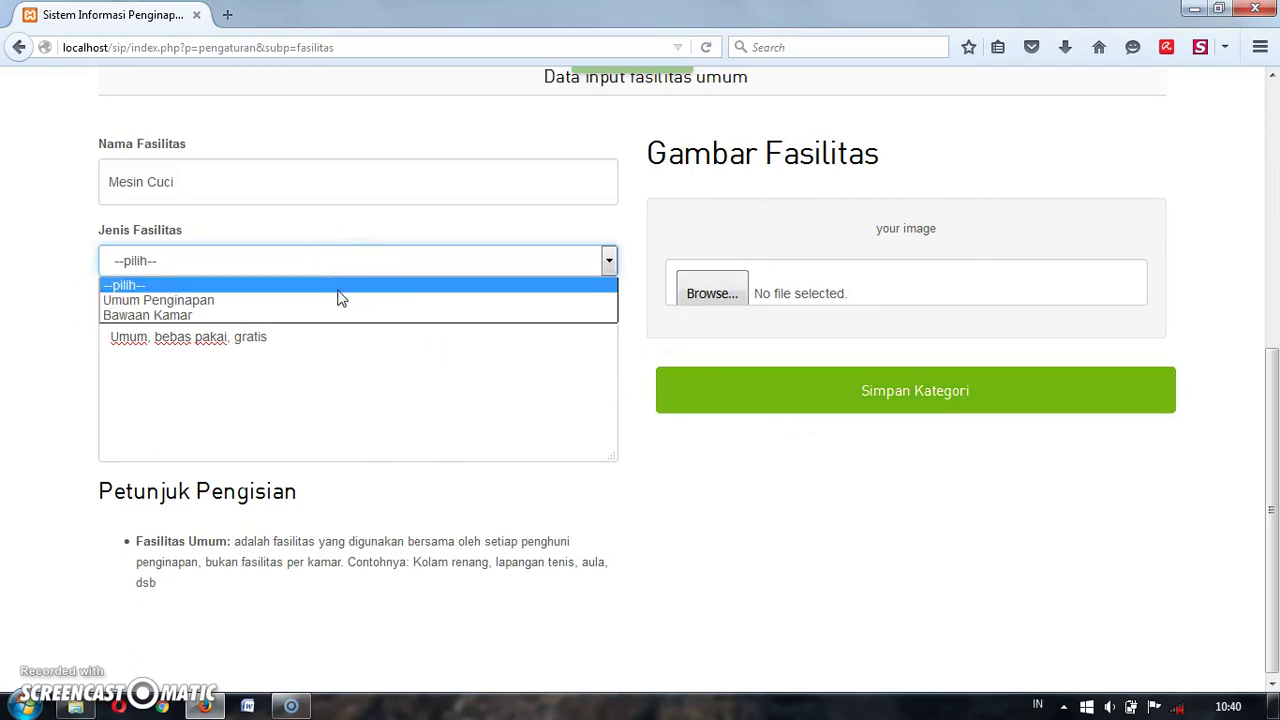
pyautogui.click(322, 296)
pyautogui.click(830, 390)
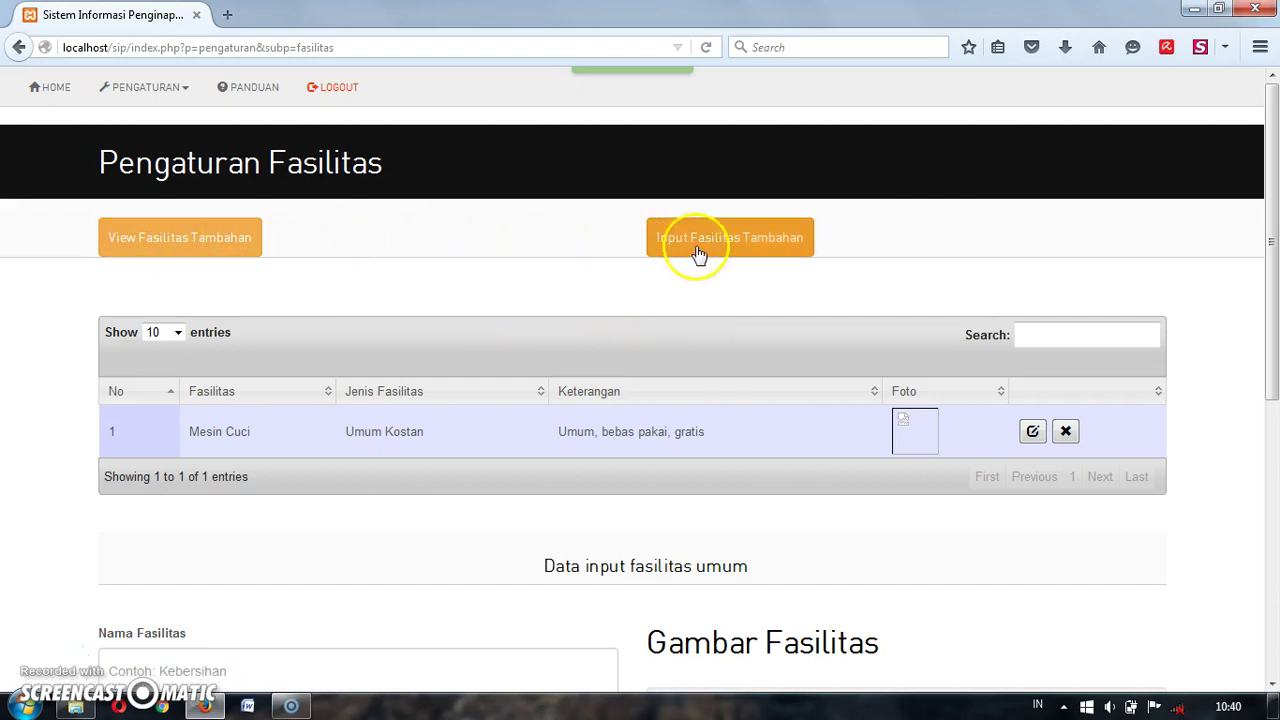
# Step: Create facility Kipas Angin with type Bawaan Kamar and save it
pyautogui.scroll(-3, 697, 371)
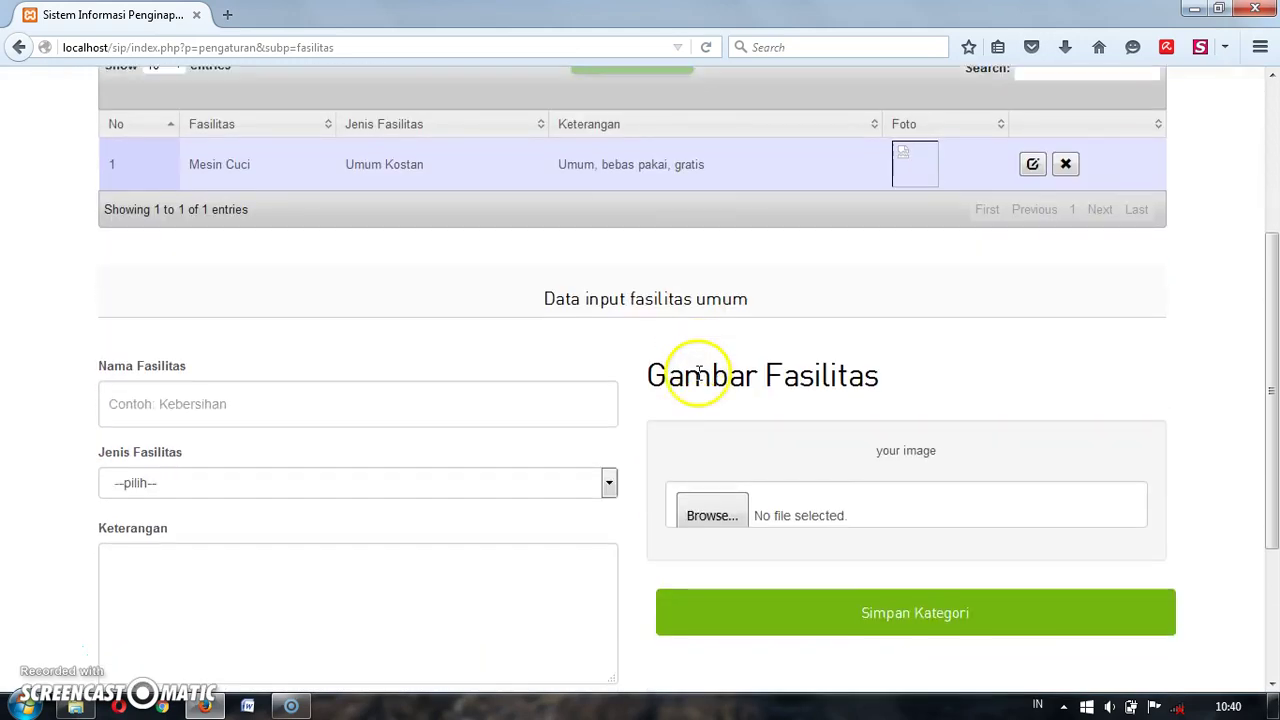
pyautogui.scroll(-1, 697, 371)
pyautogui.click(558, 330)
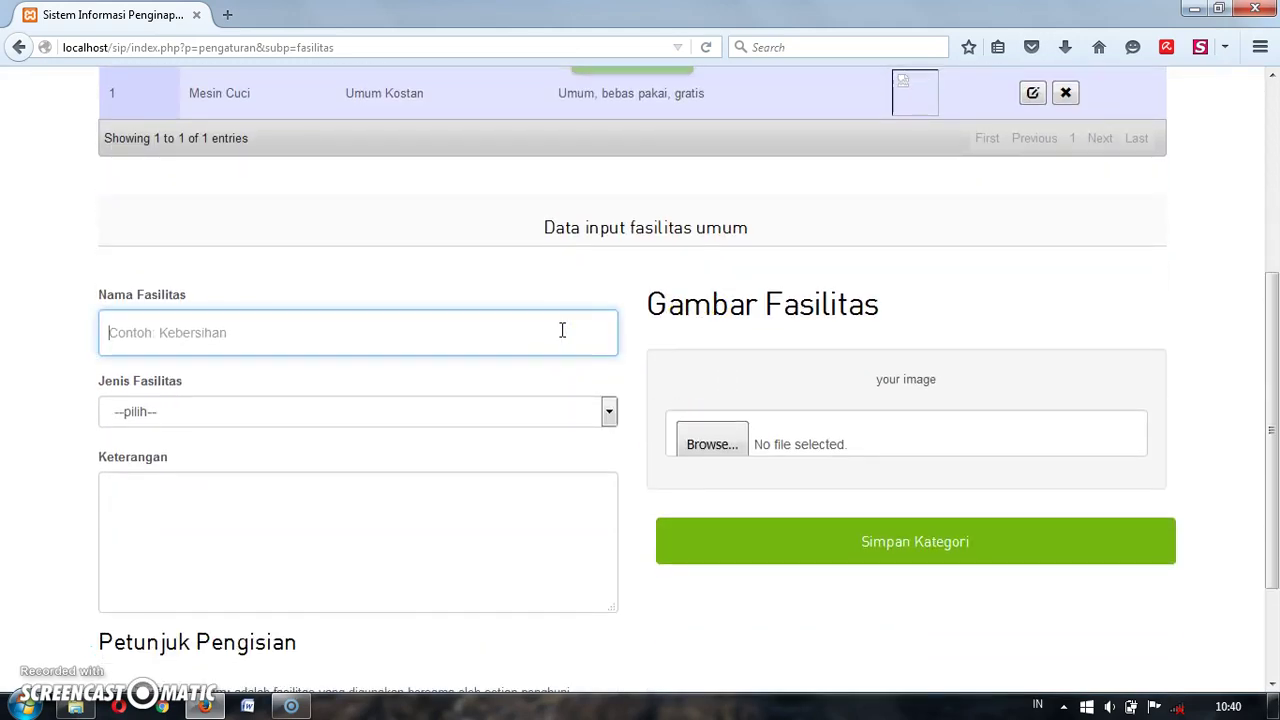
pyautogui.write('Kipas Angin')
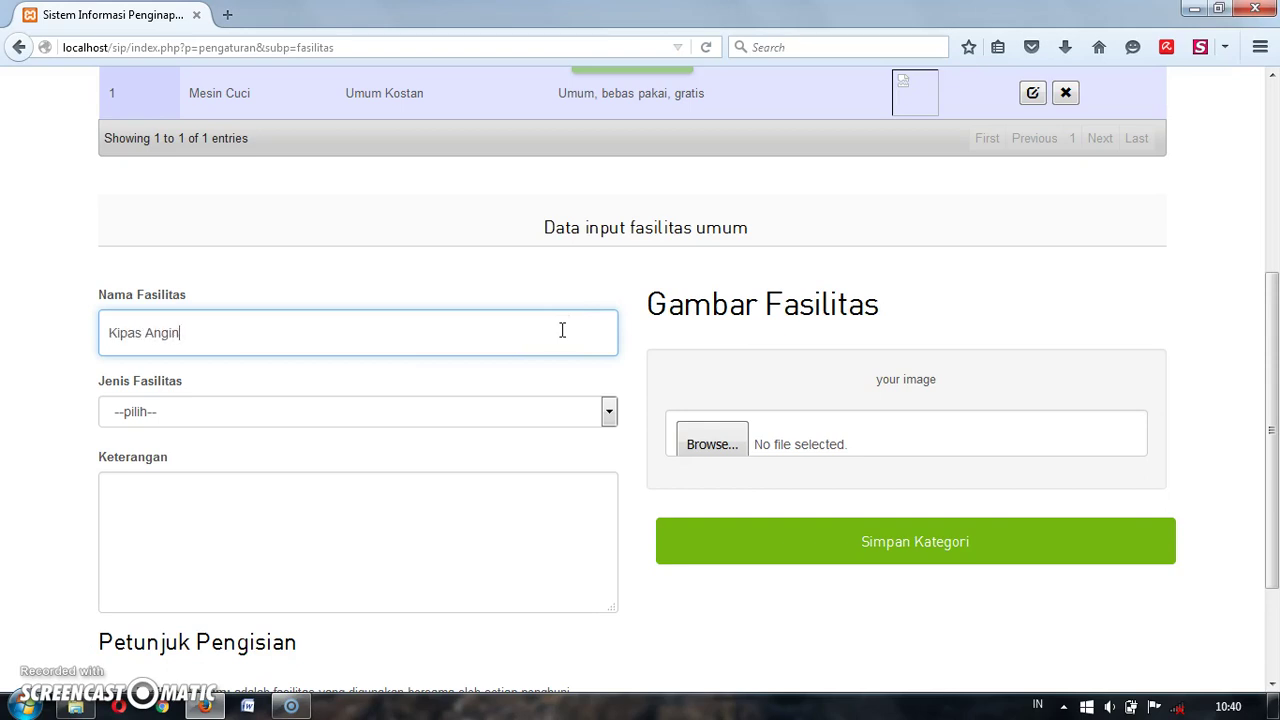
pyautogui.click(566, 409)
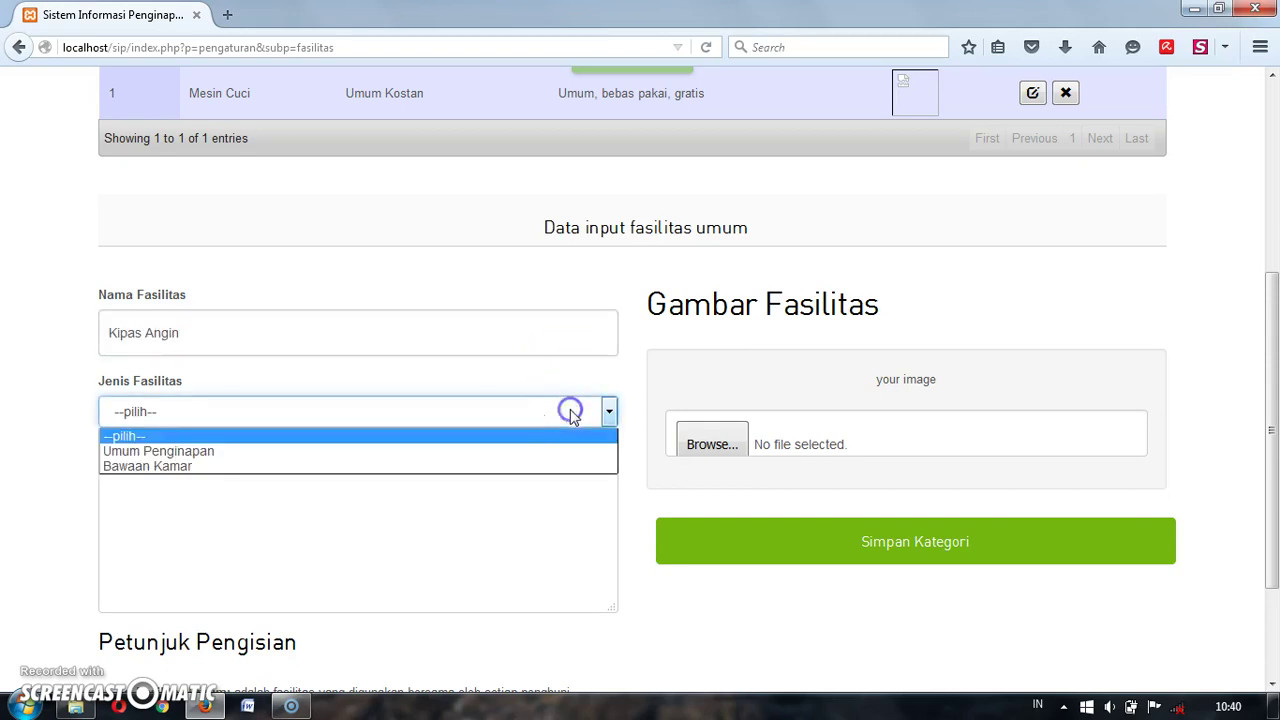
pyautogui.click(494, 465)
pyautogui.click(480, 514)
pyautogui.scroll(-1, 480, 512)
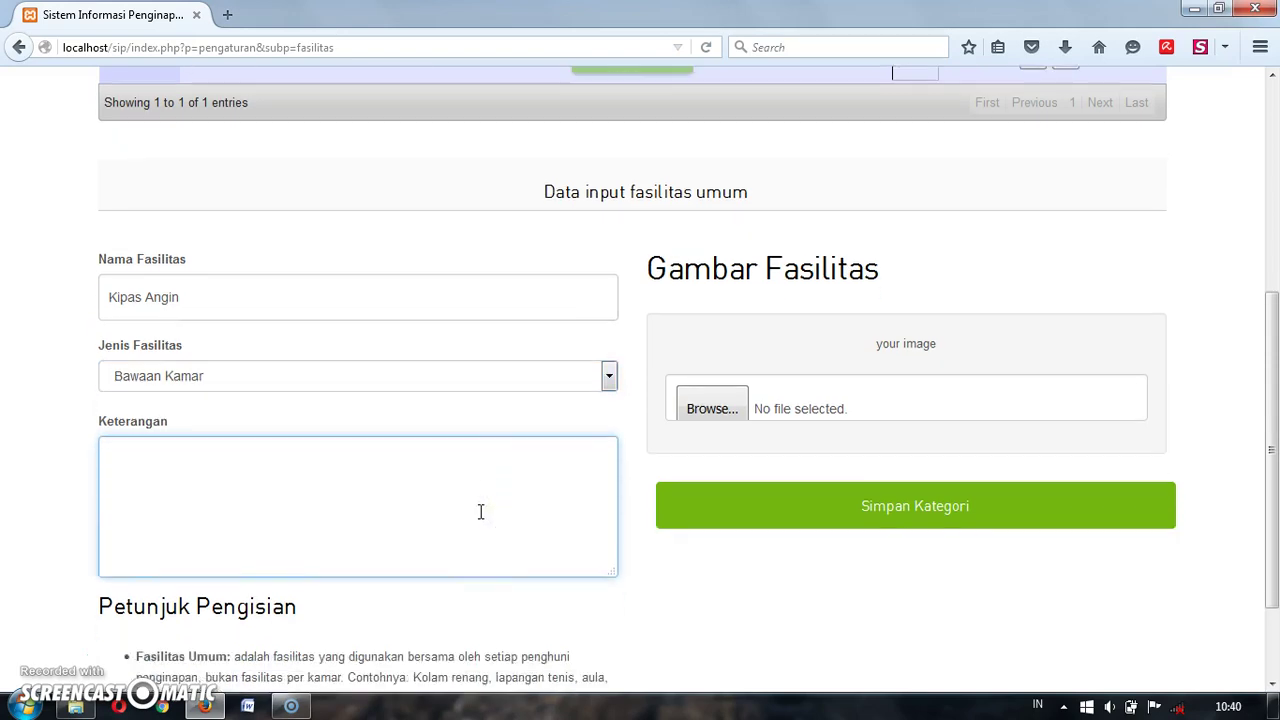
pyautogui.scroll(-2, 480, 512)
pyautogui.click(766, 468)
pyautogui.click(537, 426)
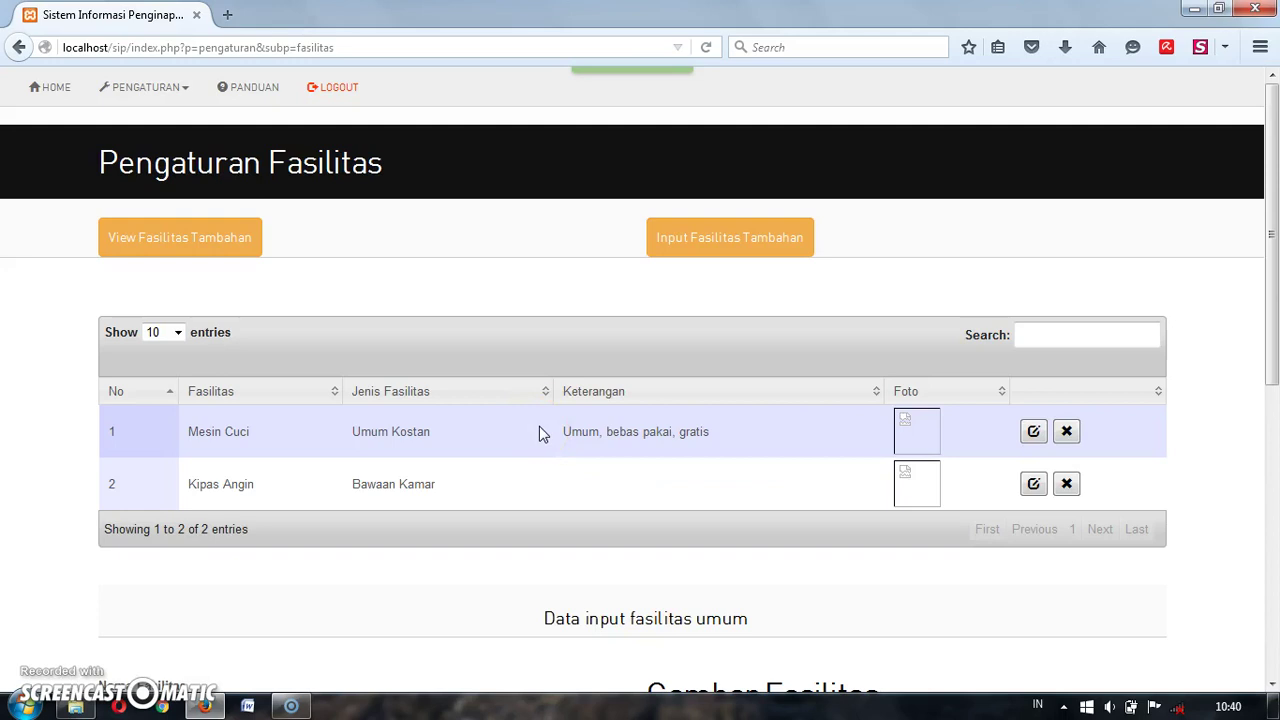
# Step: Open the additional facility form and pick Kipas Angin as the facility name
pyautogui.click(728, 238)
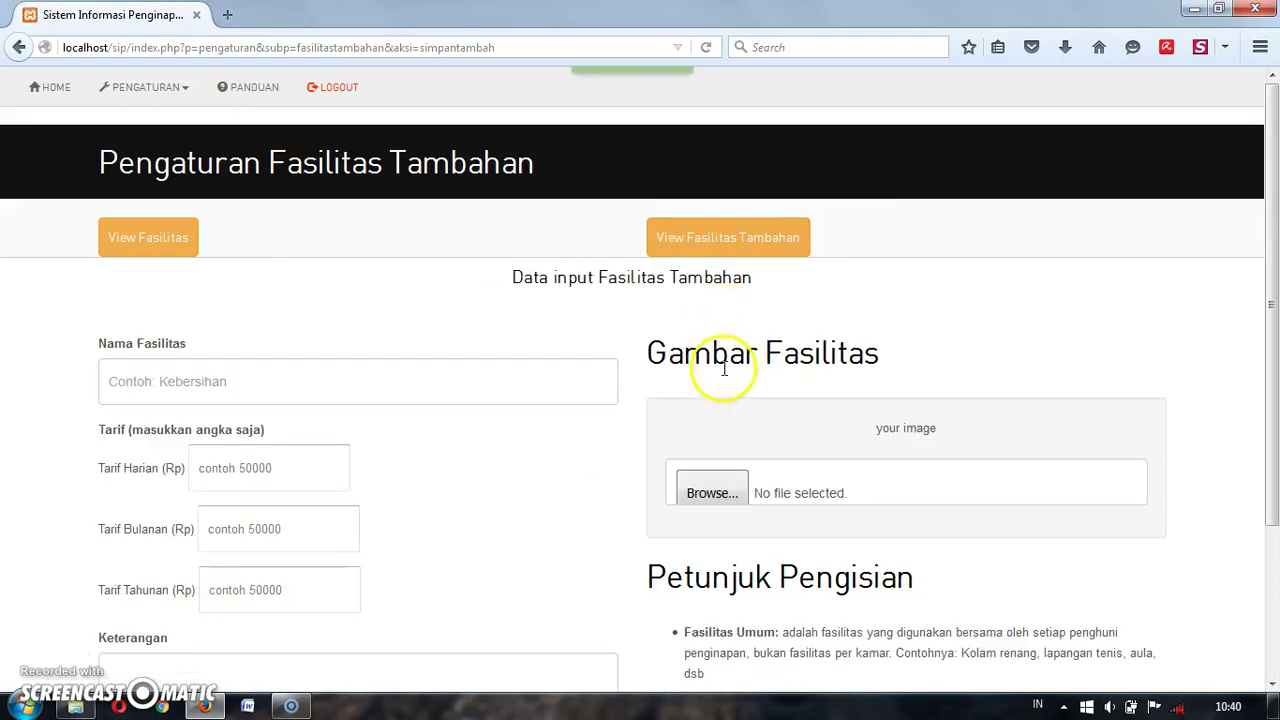
pyautogui.click(411, 387)
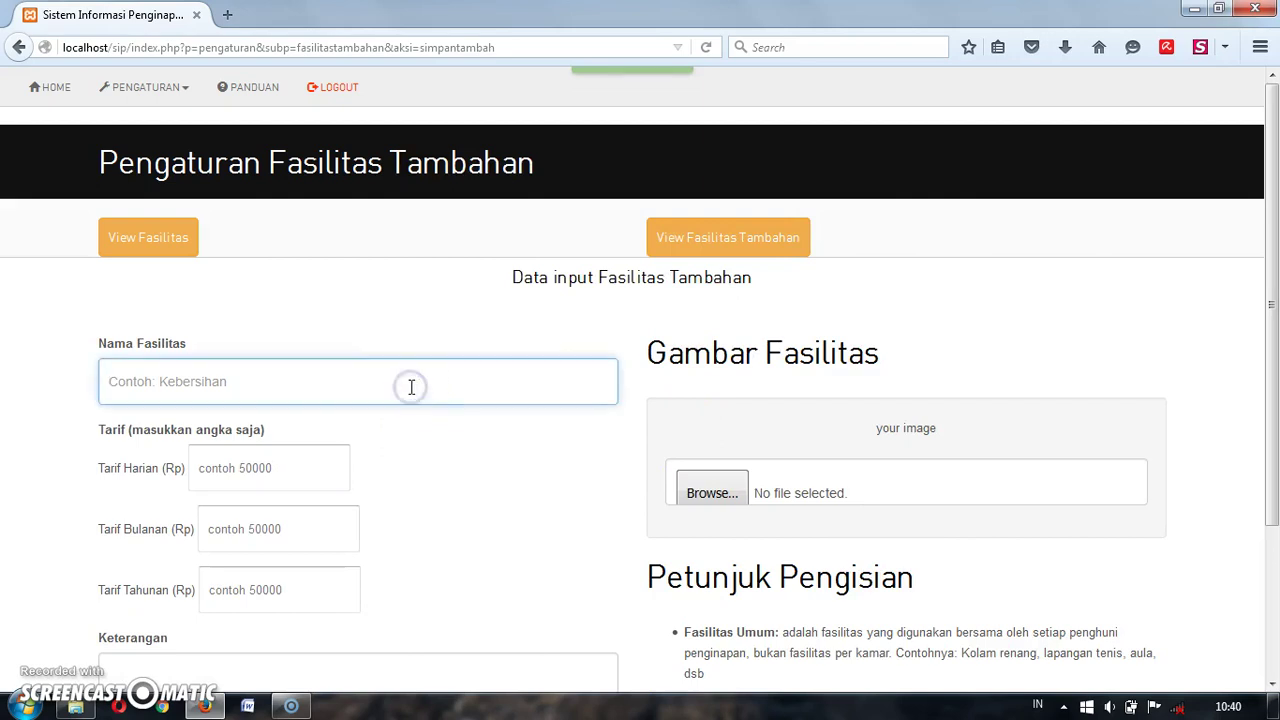
pyautogui.scroll(-3, 413, 391)
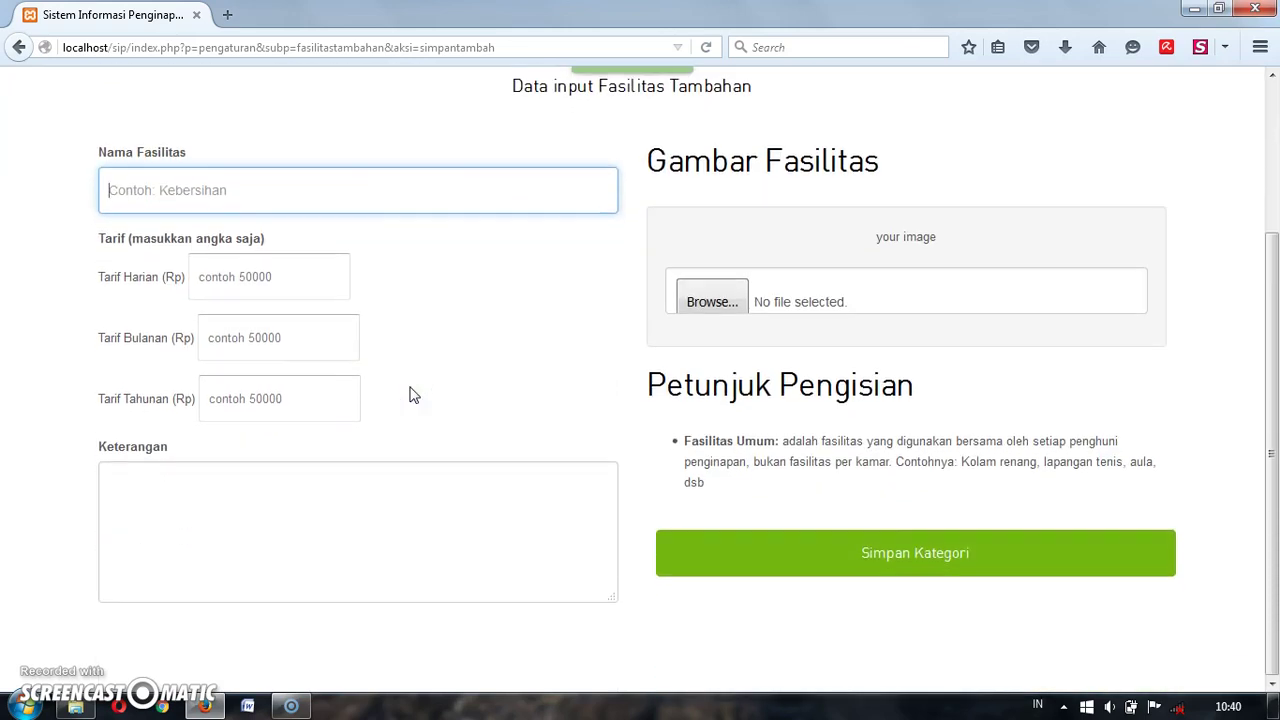
pyautogui.click(362, 220)
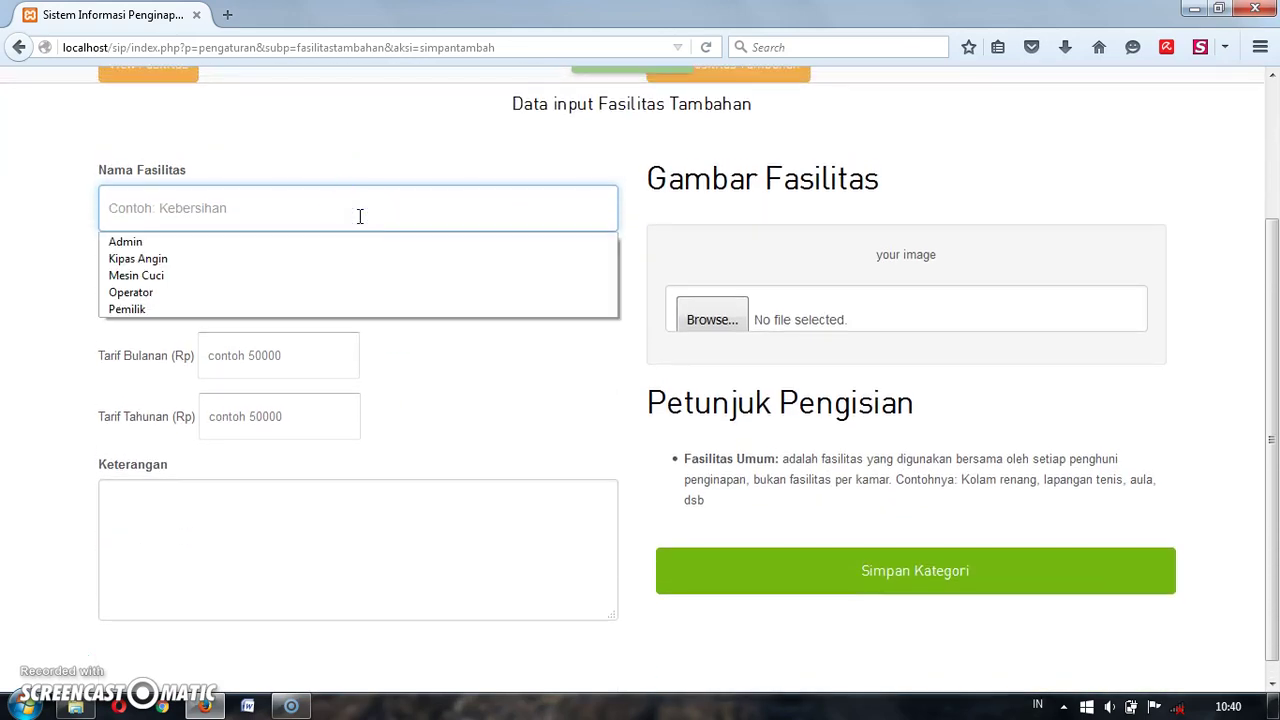
pyautogui.click(340, 262)
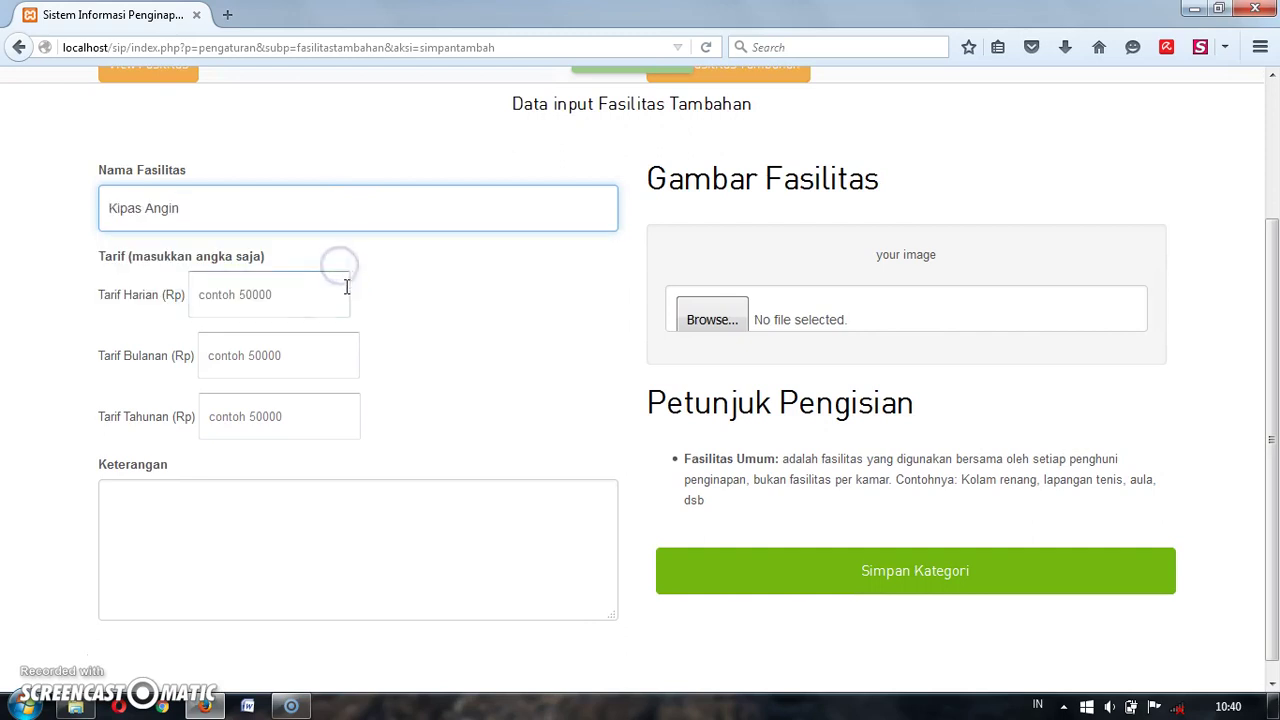
# Step: Set the daily tariff to 1000, correcting the initially typed 5000
pyautogui.click(302, 300)
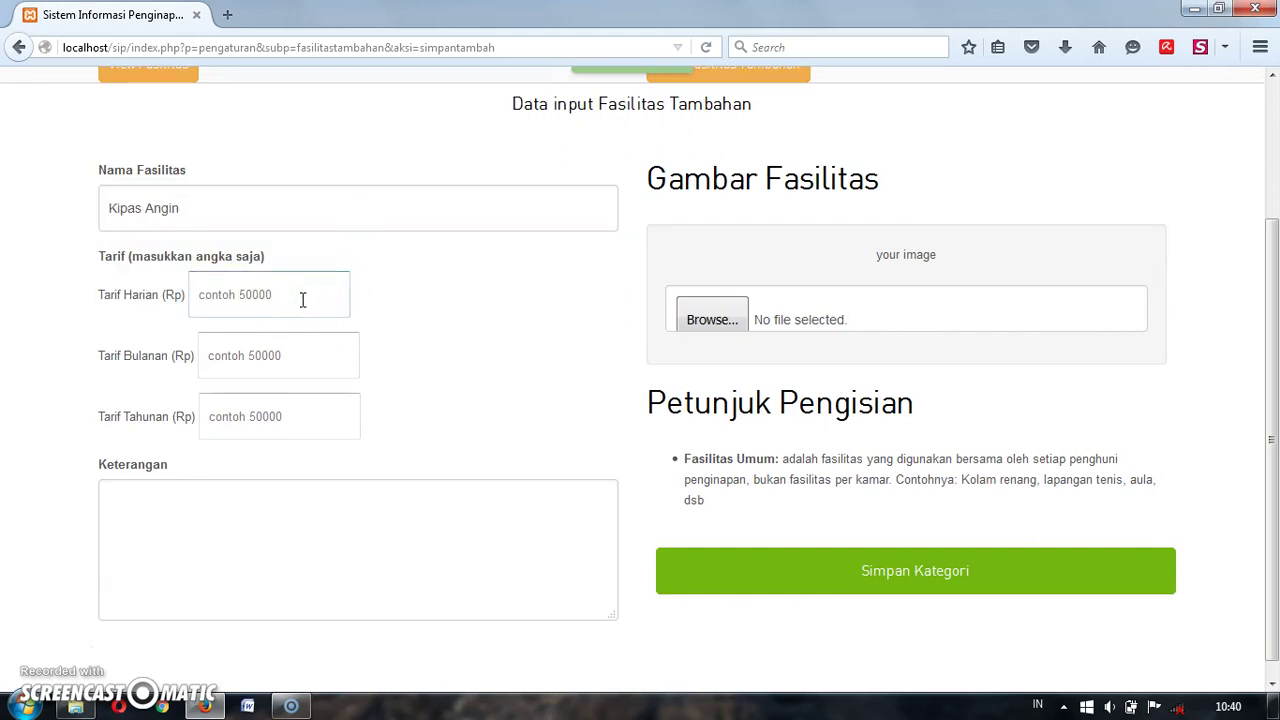
pyautogui.write('5000')
pyautogui.click(301, 304)
pyautogui.click(272, 358)
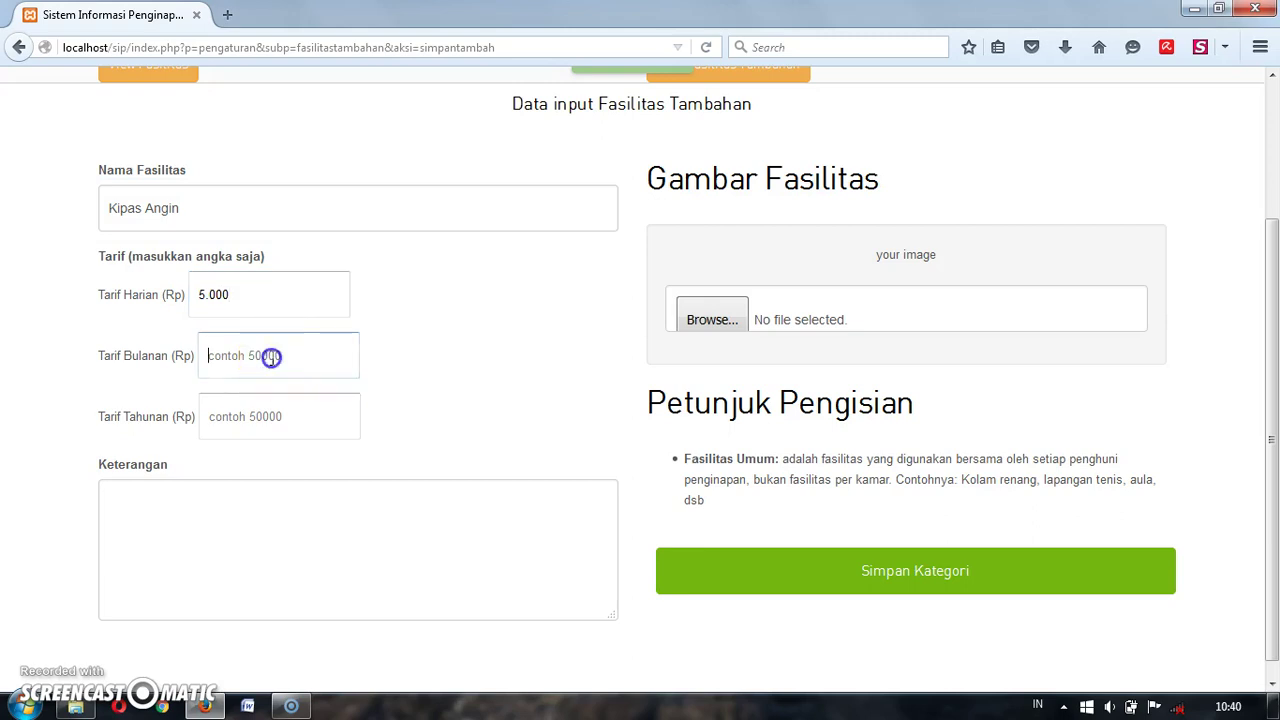
pyautogui.click(267, 307)
pyautogui.click(272, 306)
pyautogui.write('1')
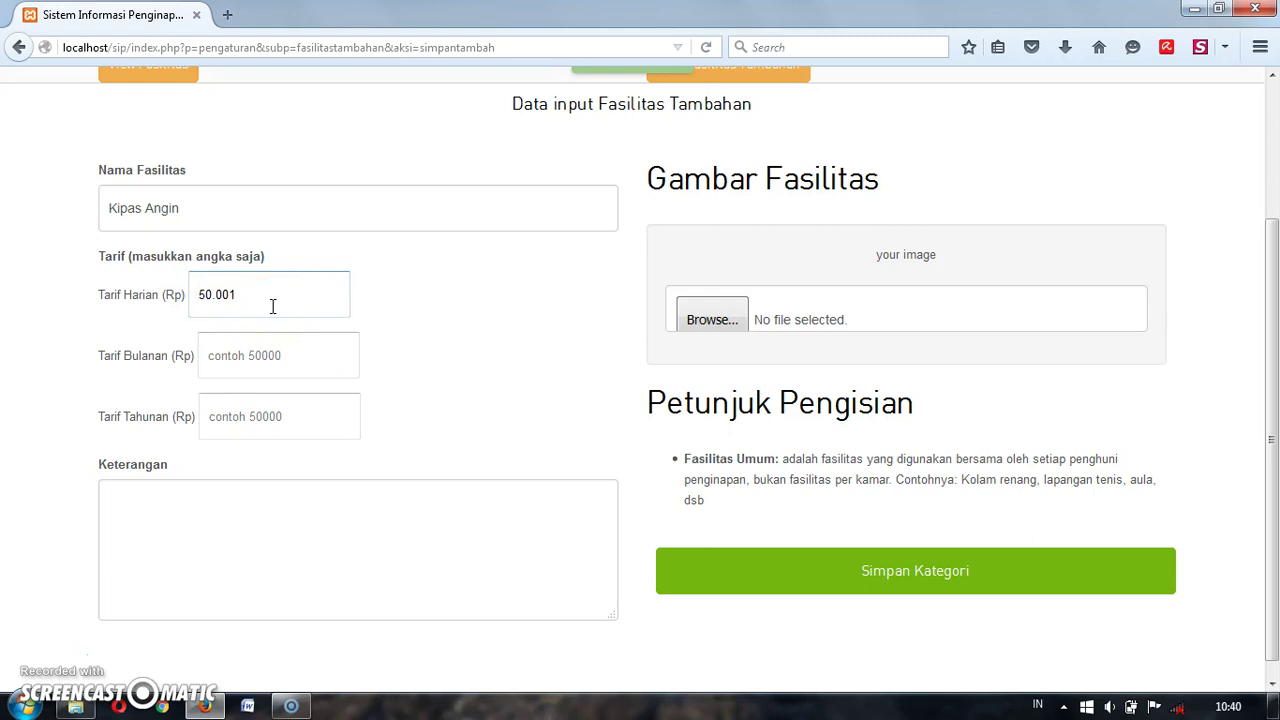
pyautogui.press('BackSpace')
pyautogui.press('BackSpace')
pyautogui.press('BackSpace')
pyautogui.write('1000')
# Step: Enter the monthly tariff 20.000 and the yearly tariff 200.000
pyautogui.click(270, 345)
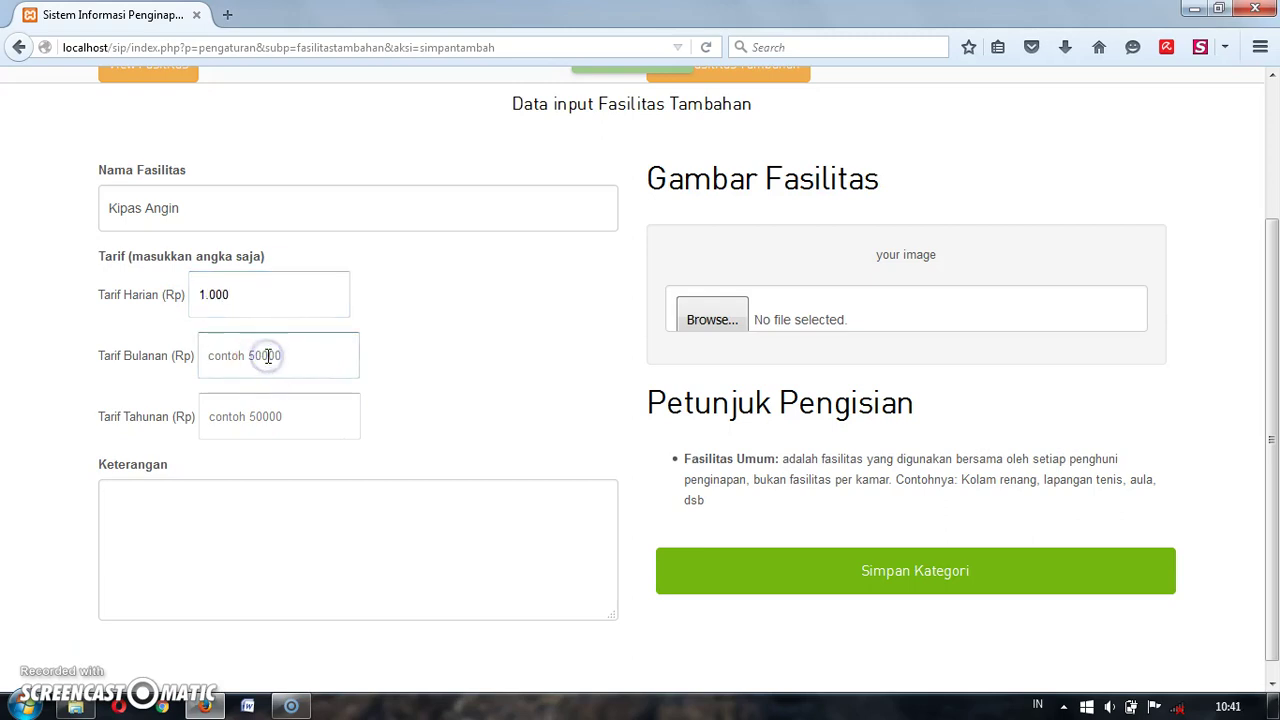
pyautogui.write('20.000')
pyautogui.click(262, 418)
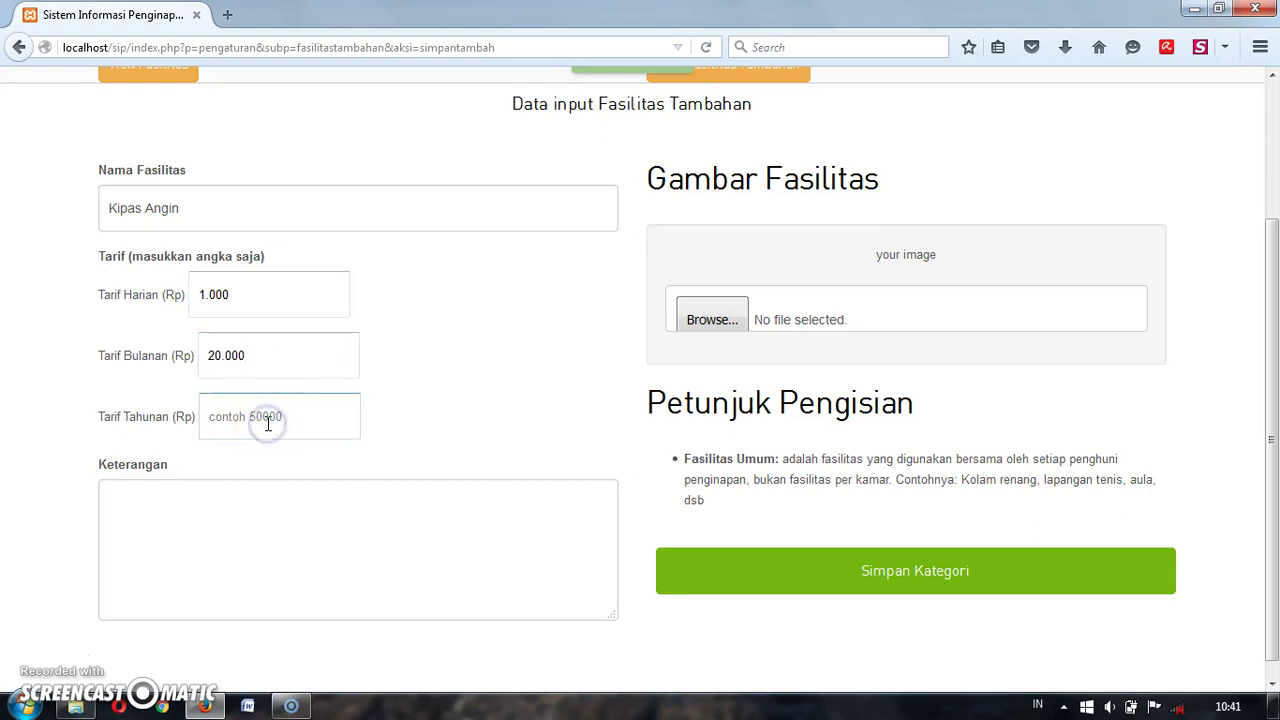
pyautogui.write('200.000')
pyautogui.click(283, 540)
# Step: Save Kipas Angin as an additional facility and return to the general facilities list
pyautogui.click(811, 570)
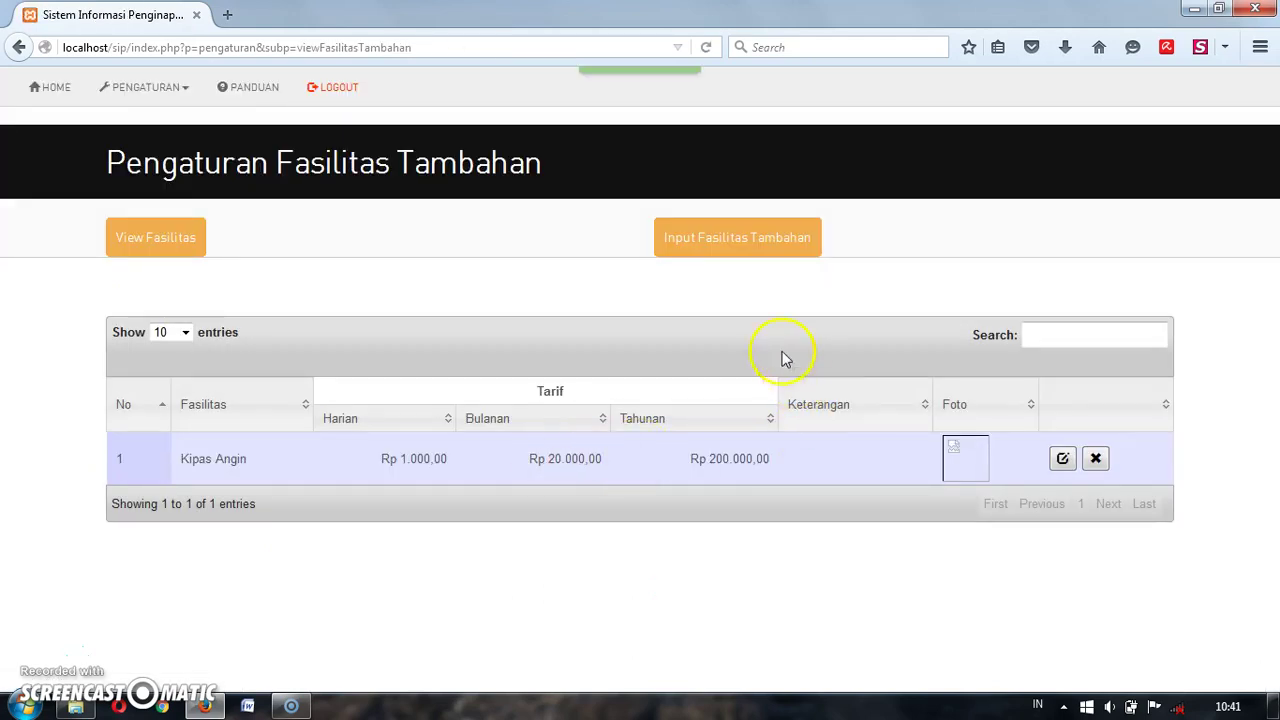
pyautogui.click(160, 248)
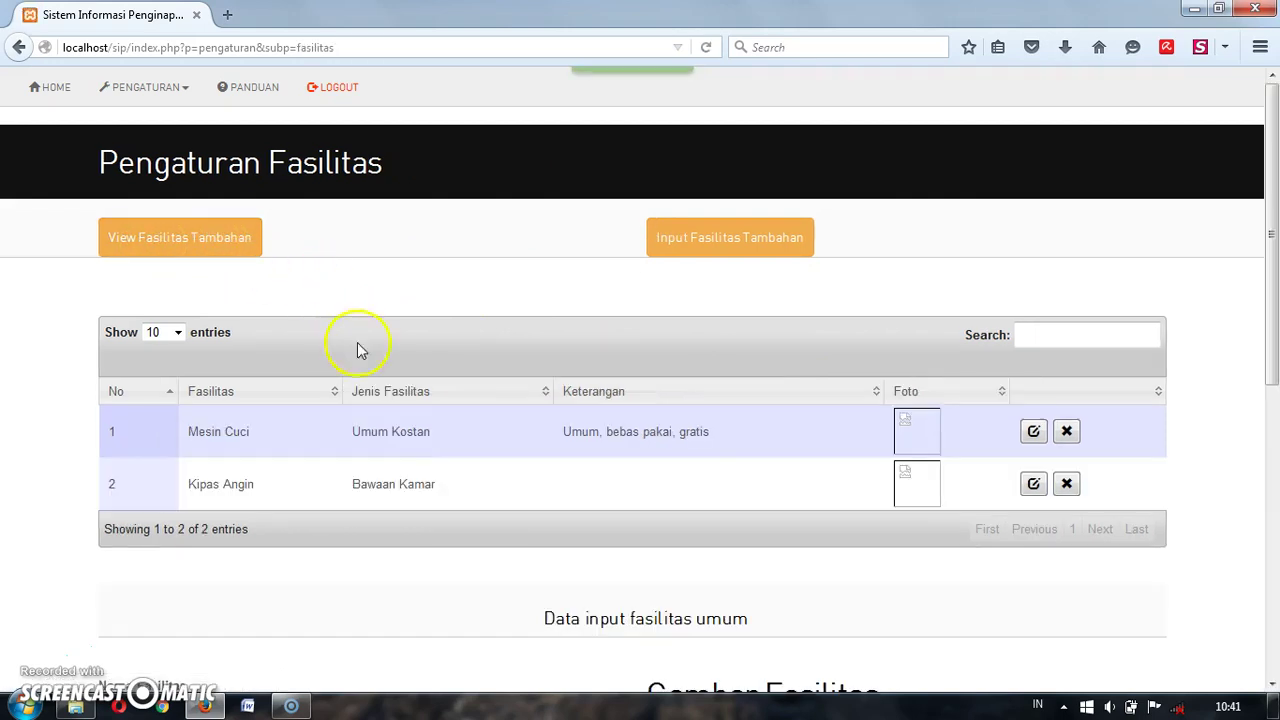
pyautogui.scroll(-3, 786, 480)
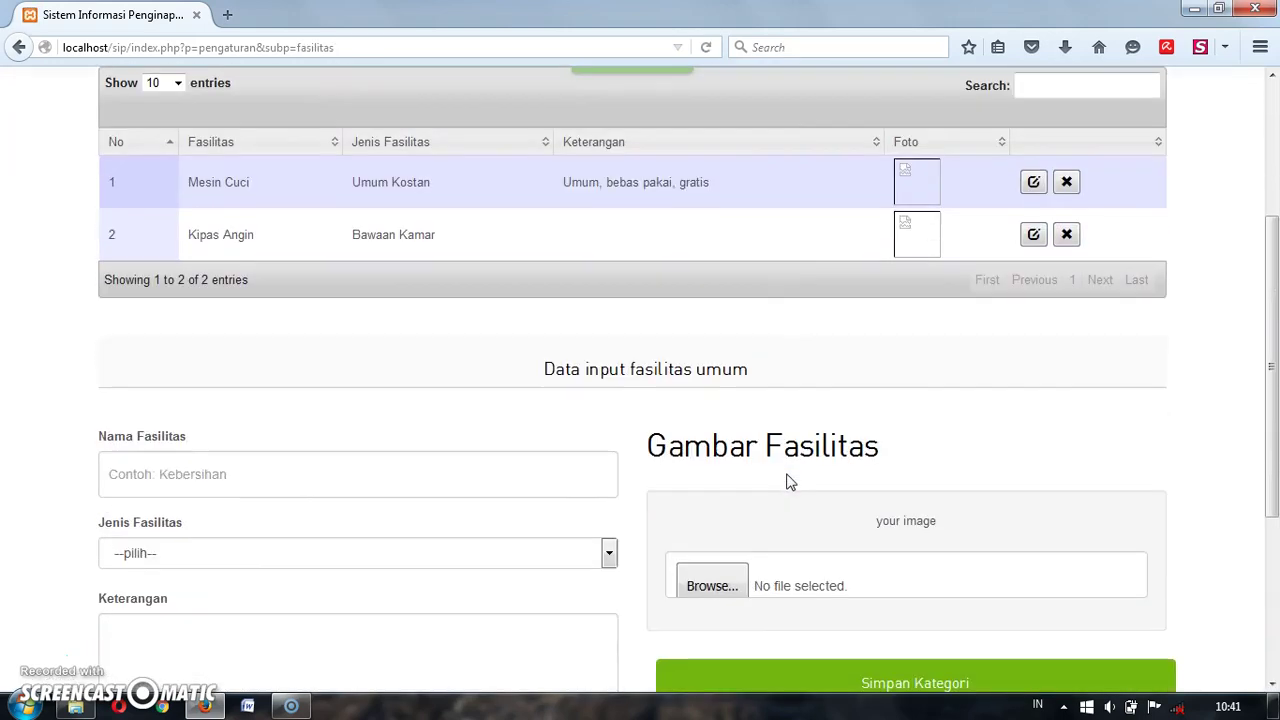
pyautogui.scroll(4, 789, 480)
# Step: Review the additional and main facility lists, then open the PENGATURAN menu
pyautogui.click(660, 265)
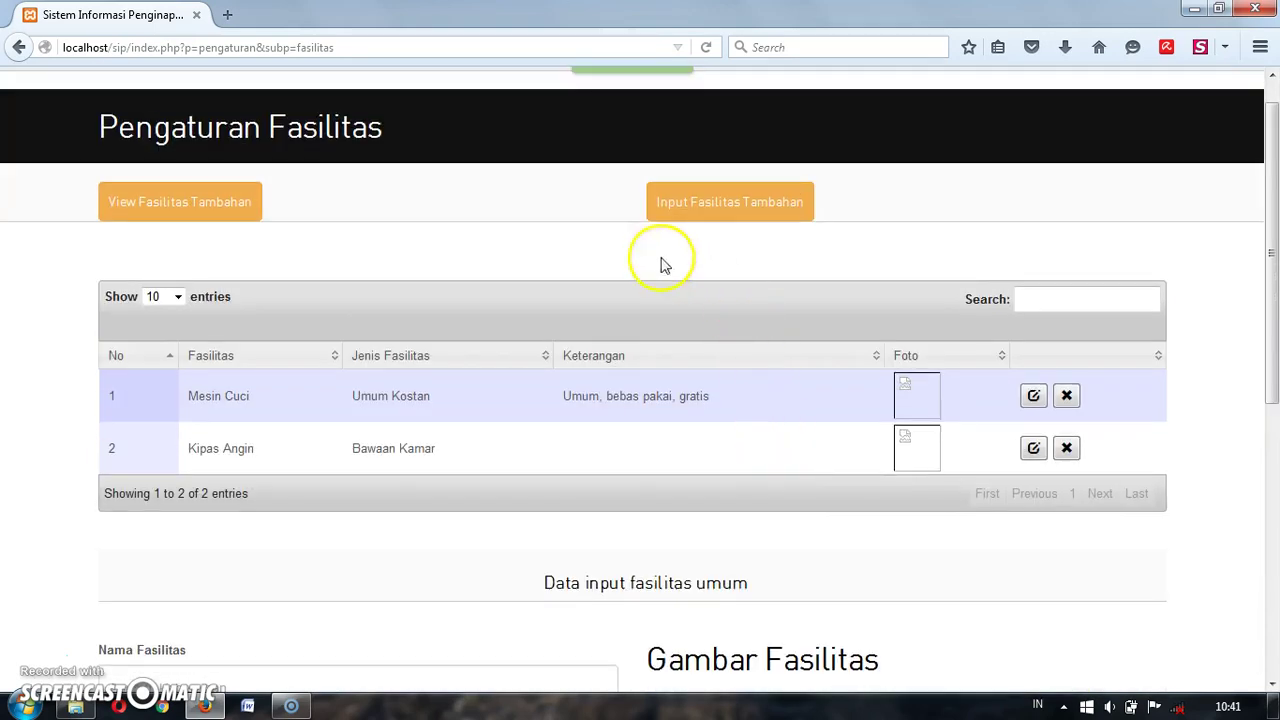
pyautogui.click(203, 204)
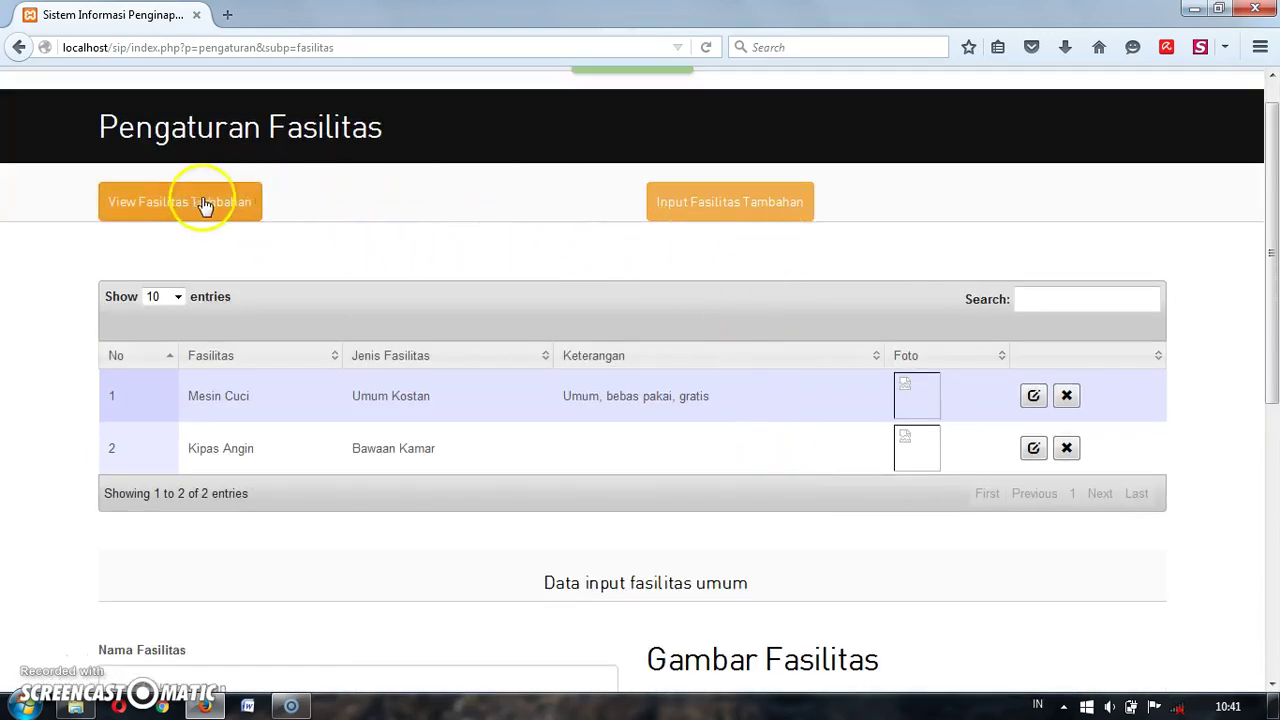
pyautogui.click(186, 205)
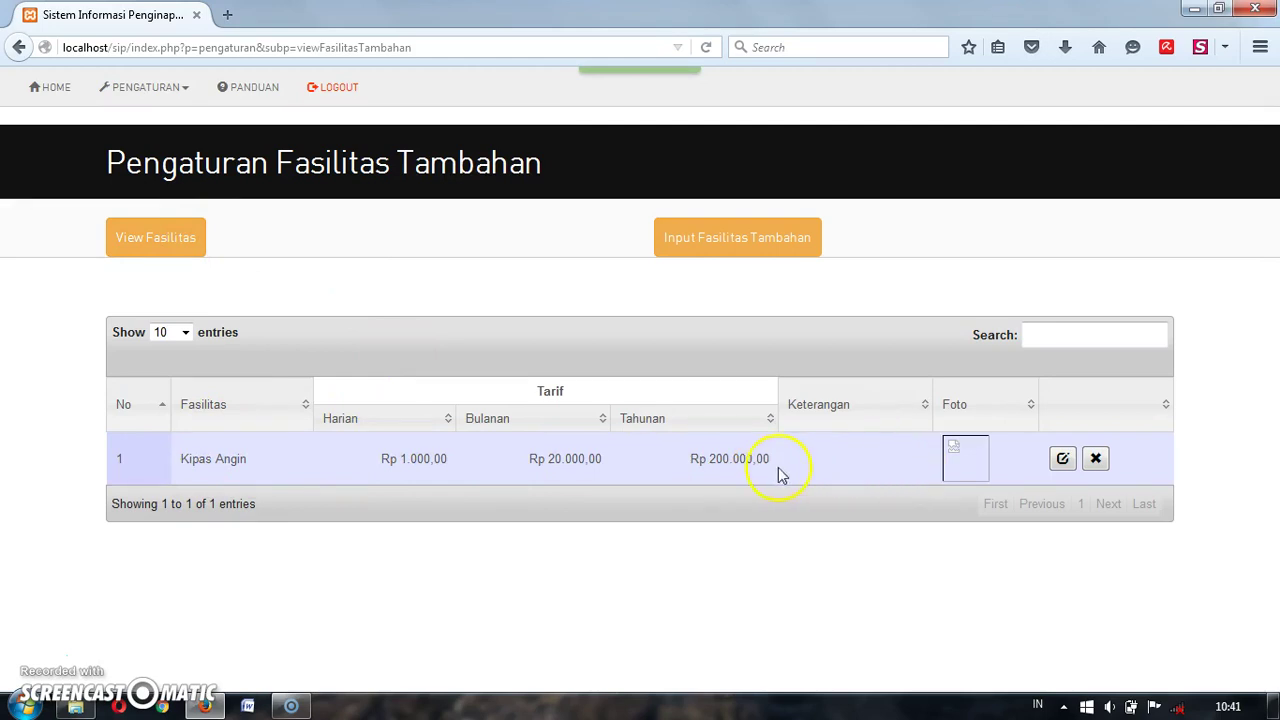
pyautogui.click(168, 243)
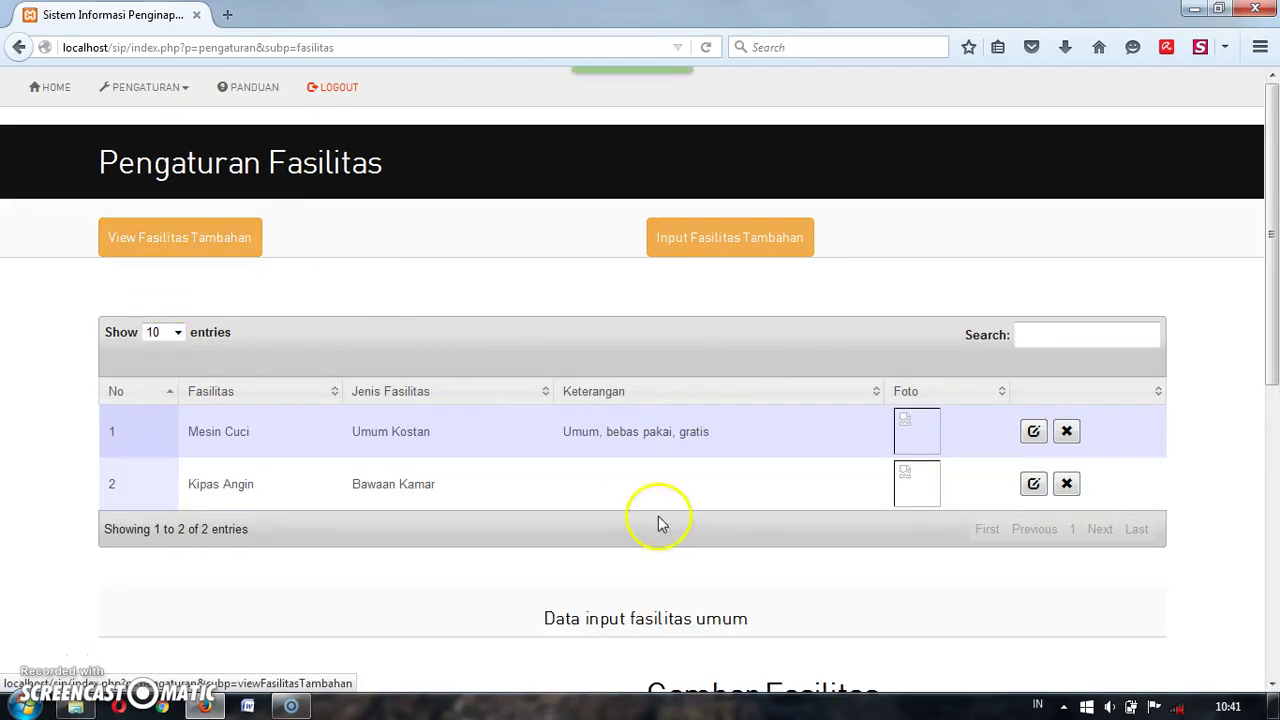
pyautogui.scroll(-2, 672, 528)
pyautogui.scroll(-6, 672, 528)
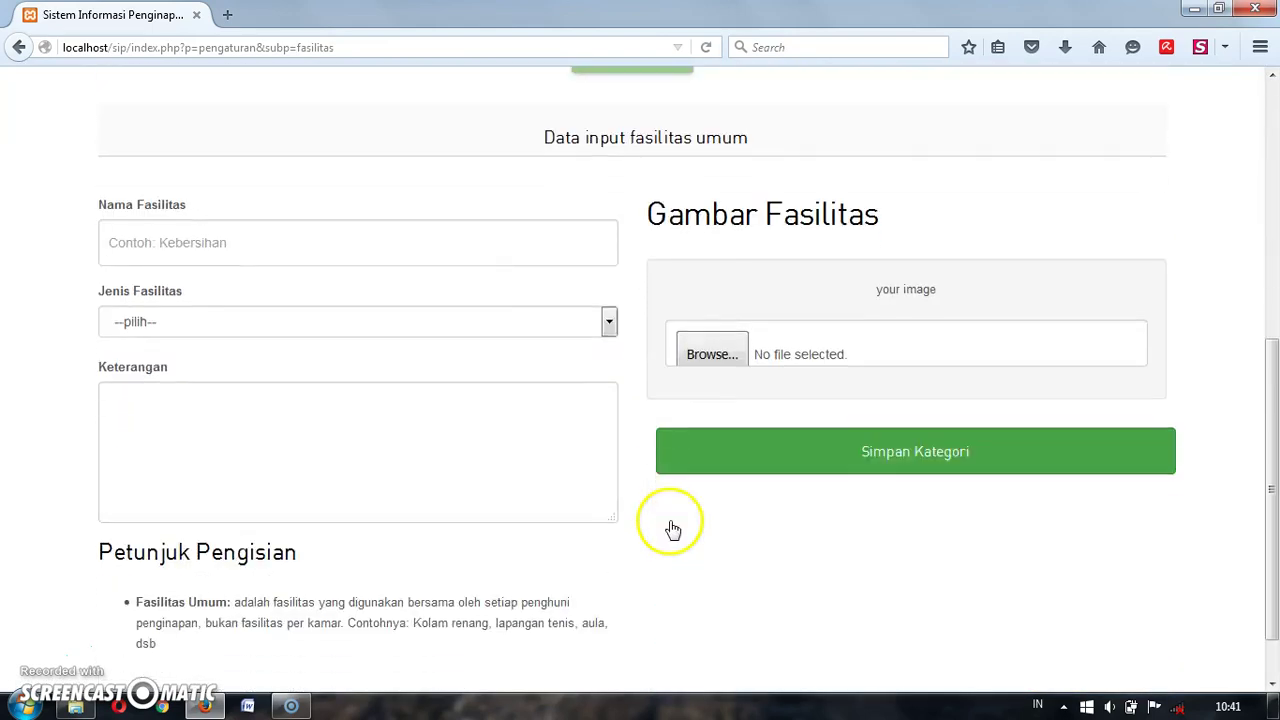
pyautogui.scroll(5, 672, 528)
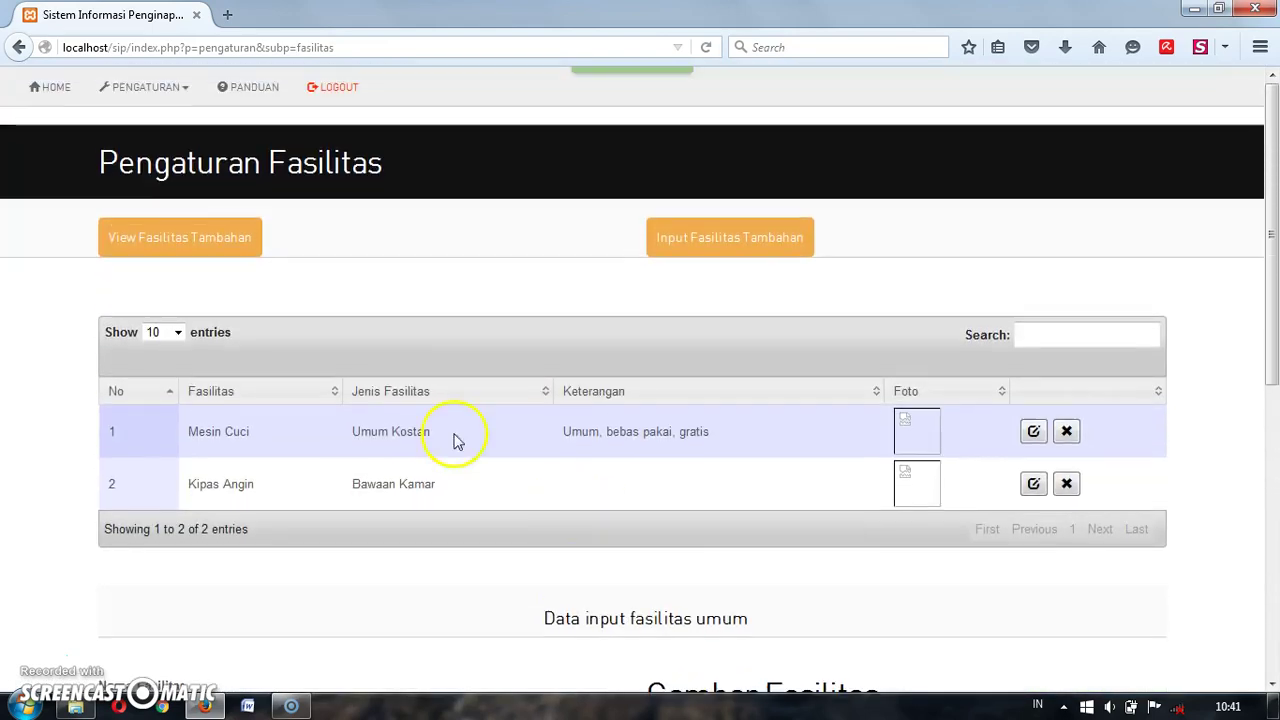
pyautogui.click(158, 90)
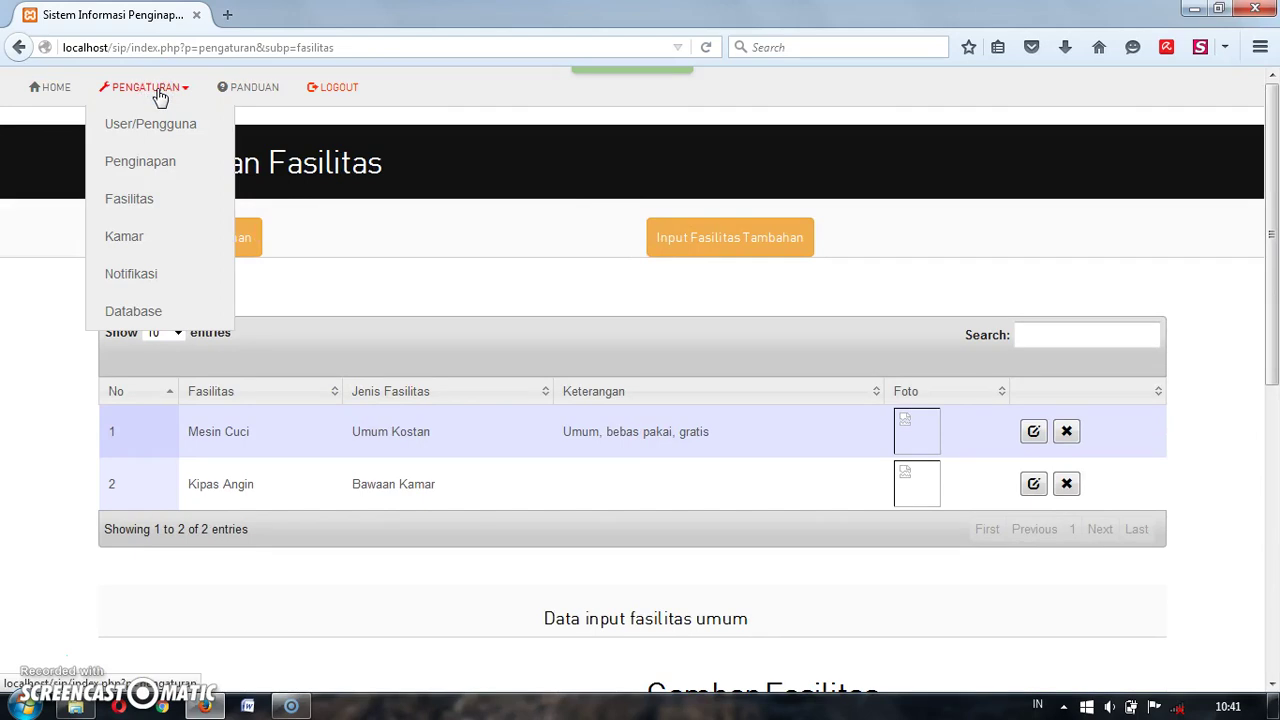
# Step: Go to the room settings page and choose Penginapan 1 as the new room's lodging
pyautogui.click(134, 241)
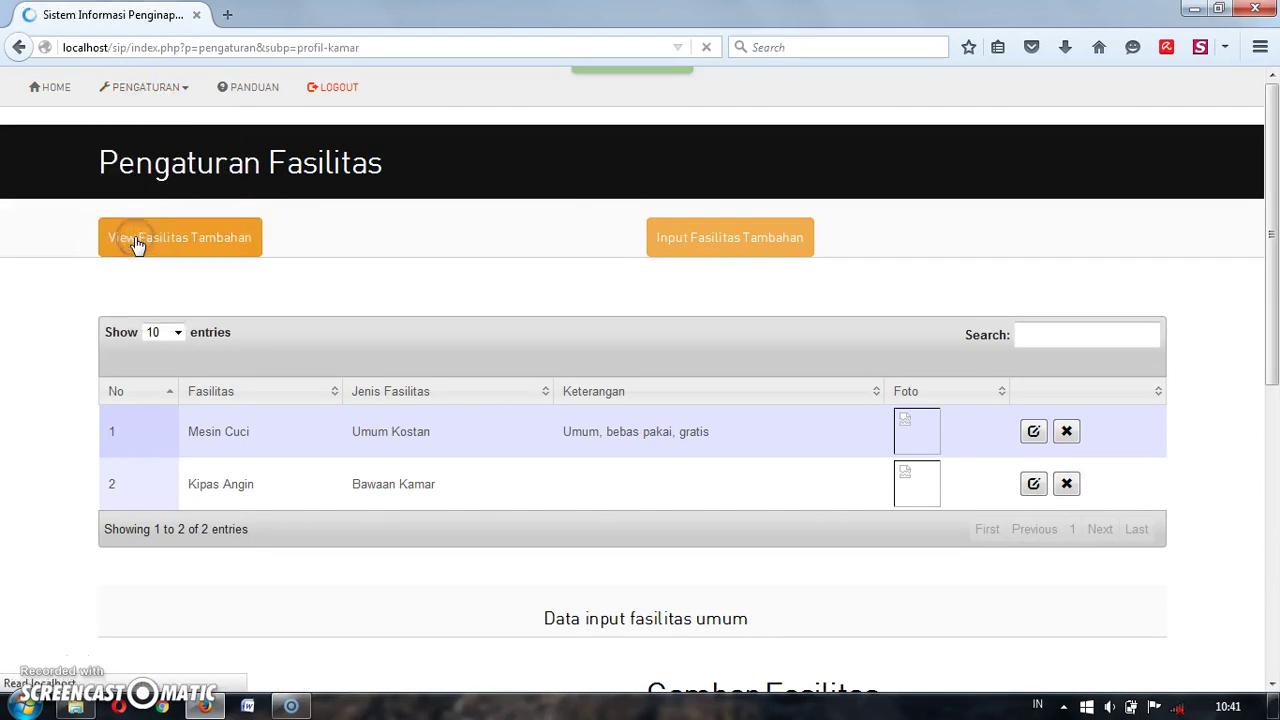
pyautogui.scroll(-3, 301, 393)
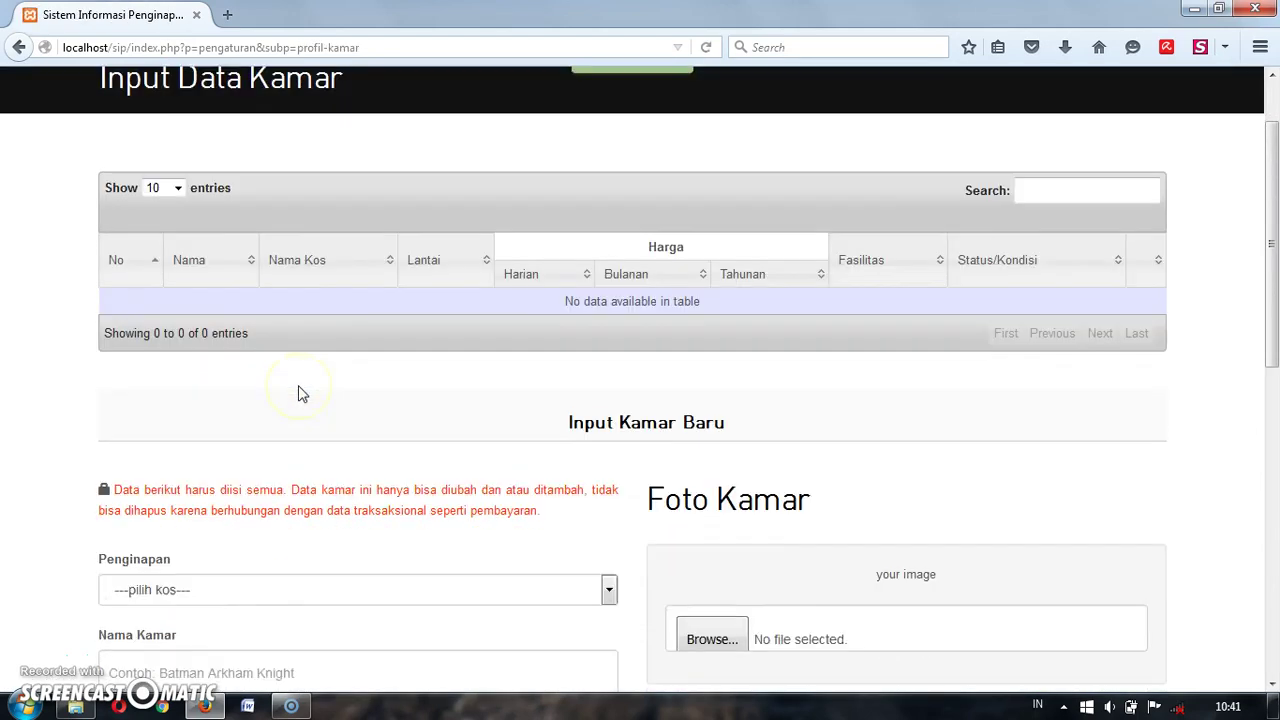
pyautogui.scroll(-5, 301, 393)
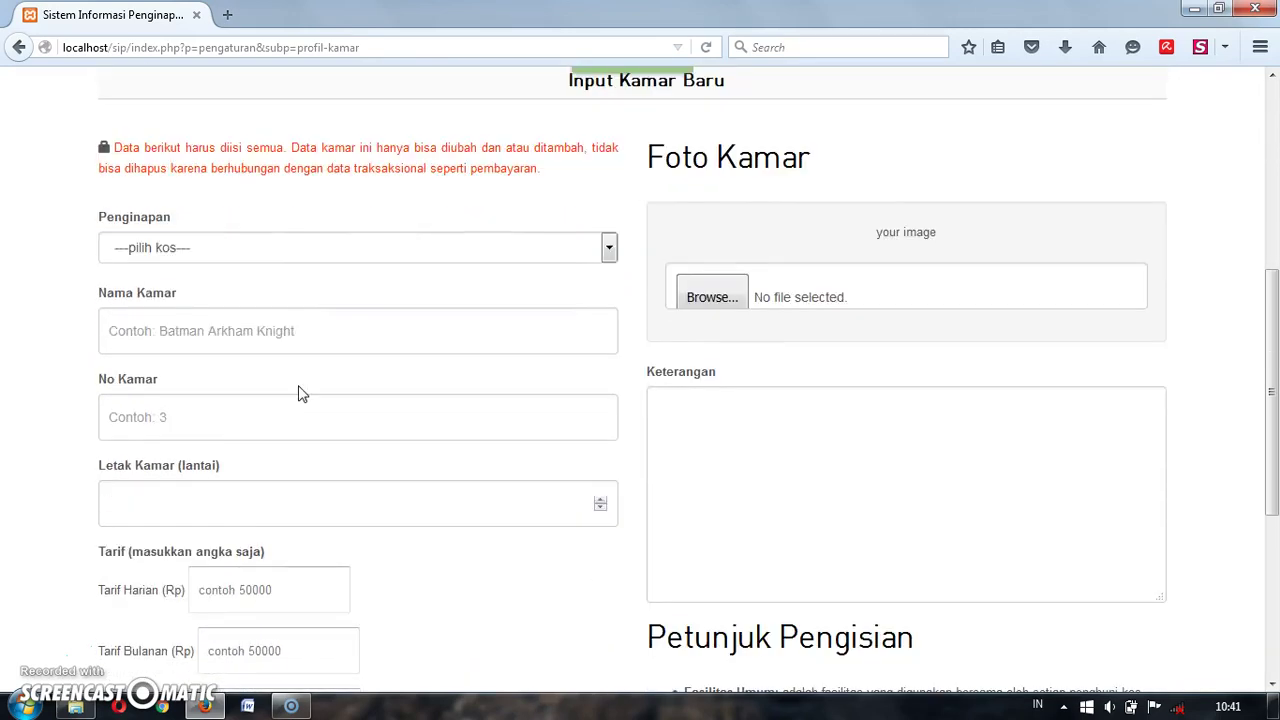
pyautogui.scroll(-1, 301, 393)
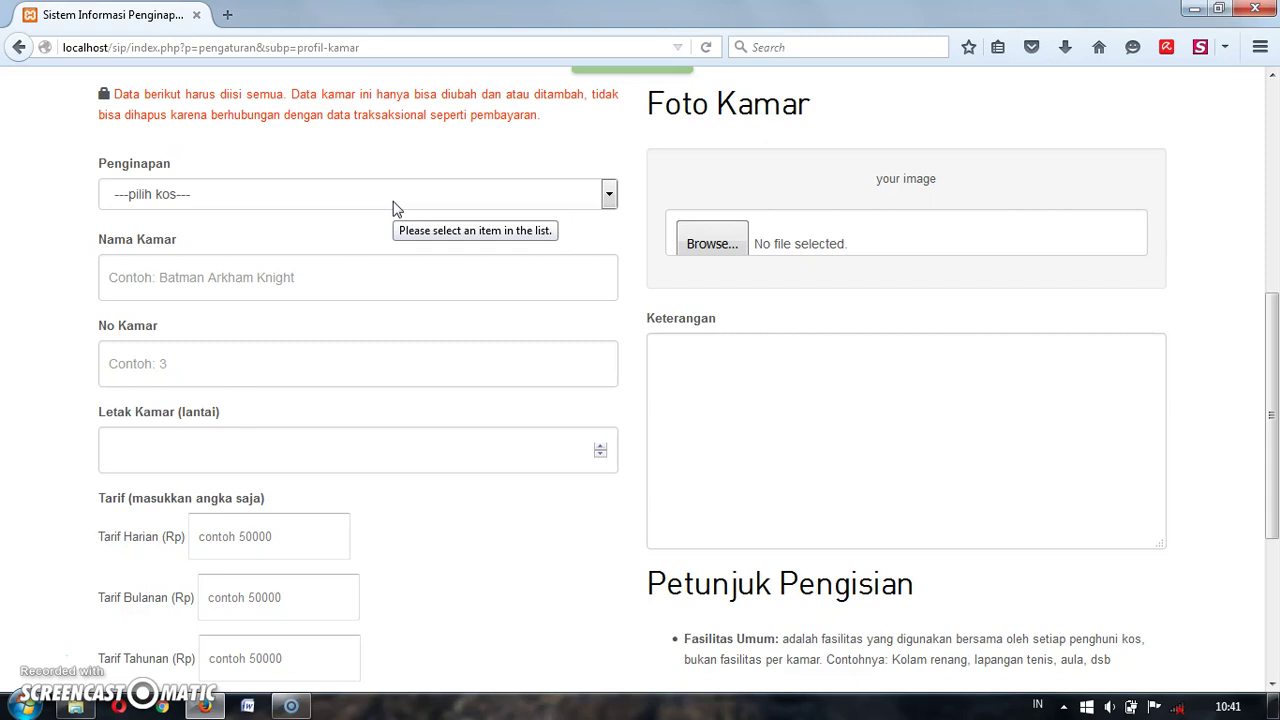
pyautogui.click(393, 201)
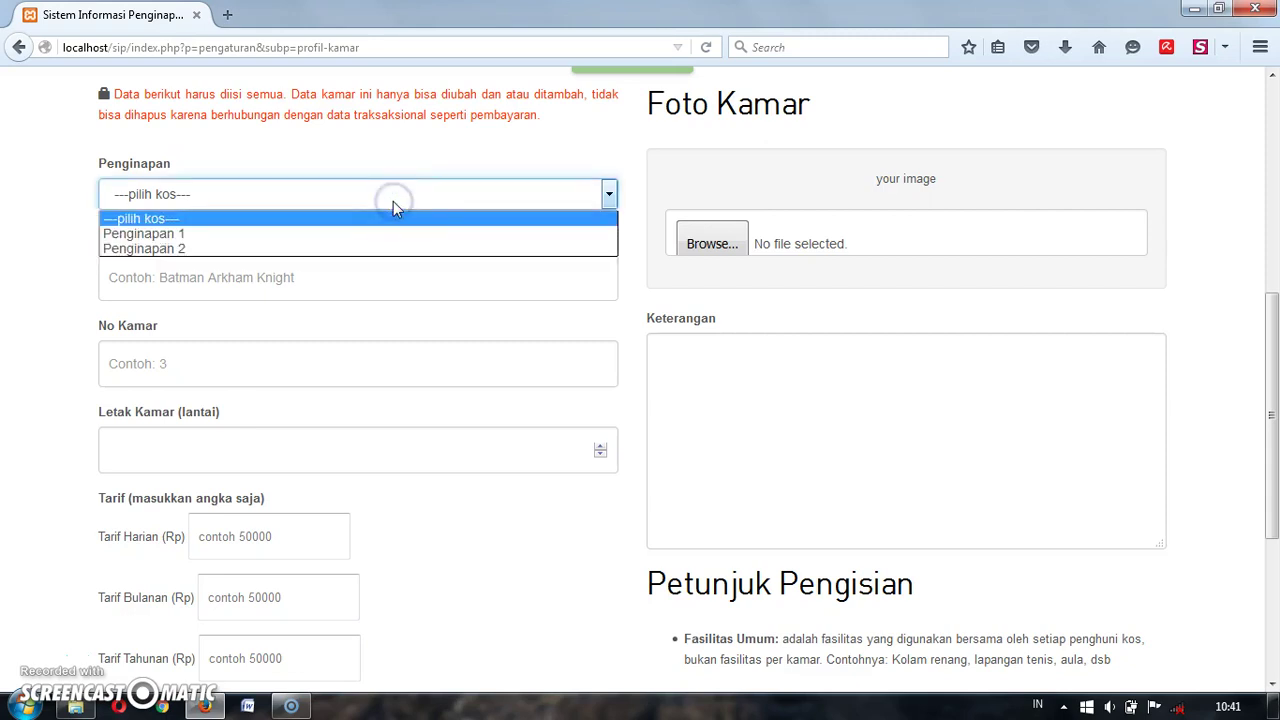
pyautogui.click(393, 201)
pyautogui.click(395, 240)
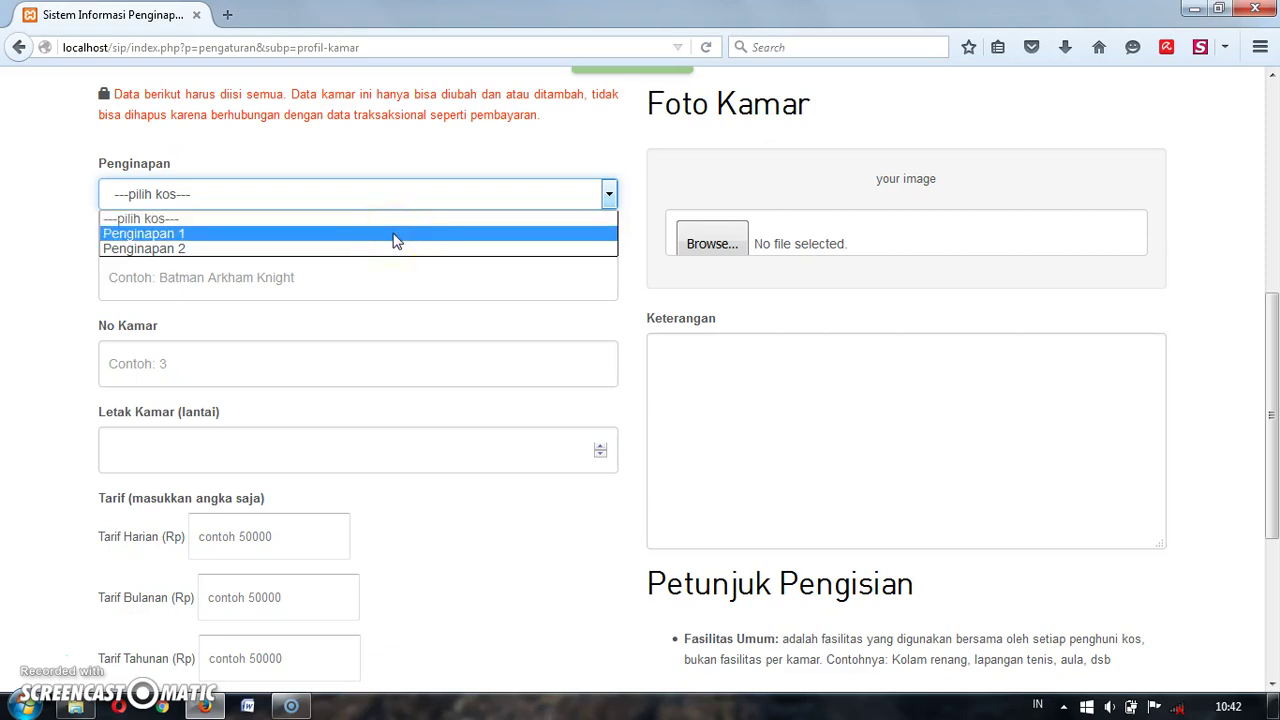
pyautogui.click(395, 240)
# Step: Enter room name Kamar 1, room number 1, and floor 1
pyautogui.click(364, 282)
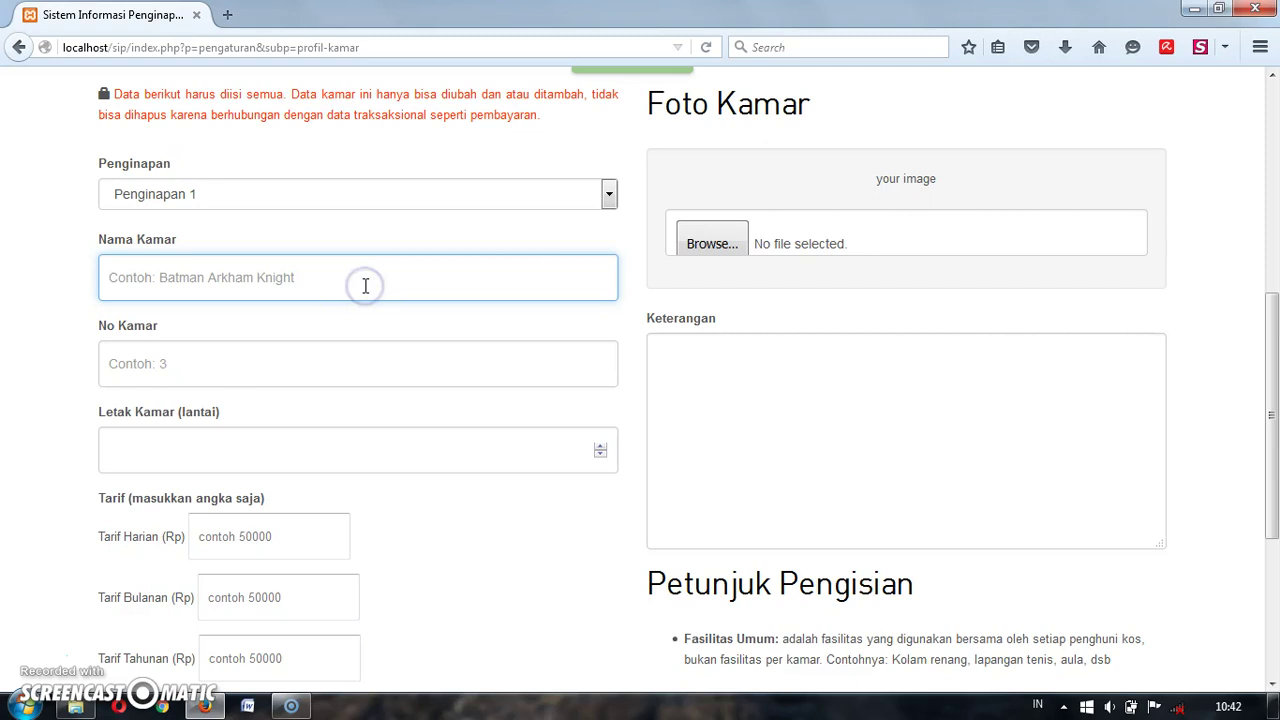
pyautogui.write('Kamar 1')
pyautogui.click(351, 365)
pyautogui.write('1')
pyautogui.click(314, 465)
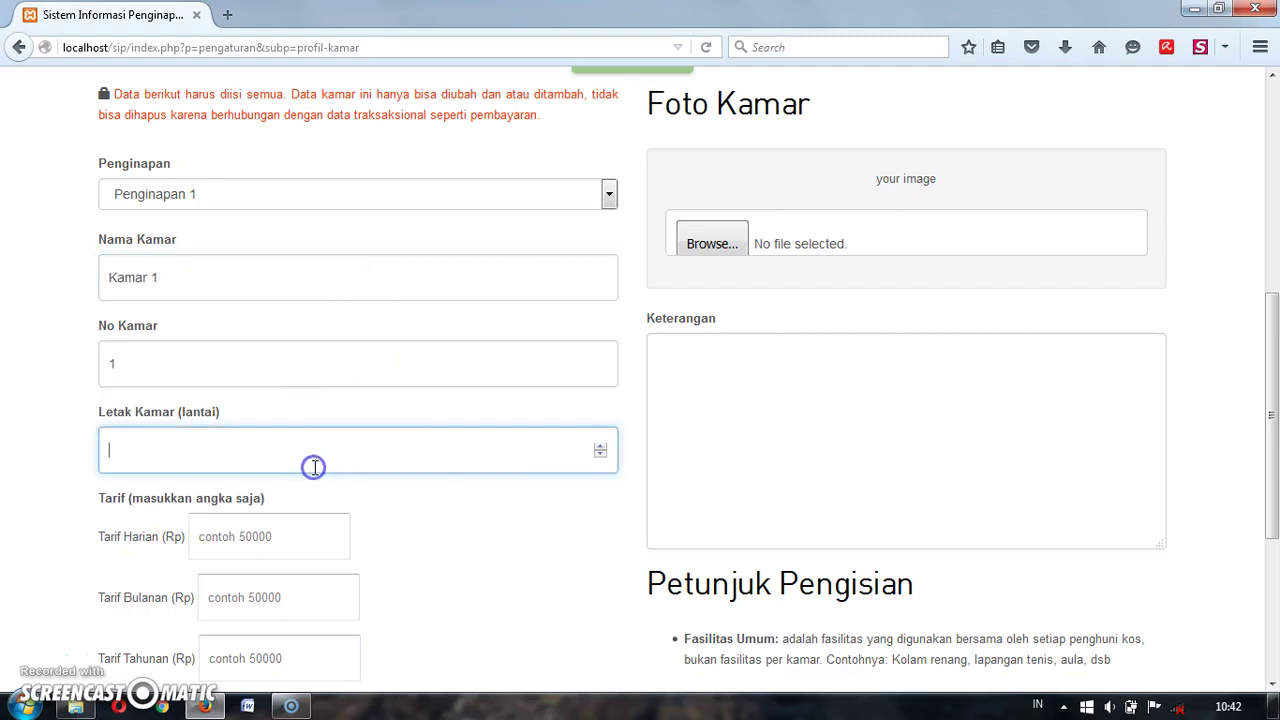
pyautogui.click(600, 452)
pyautogui.click(261, 528)
pyautogui.scroll(-3, 261, 528)
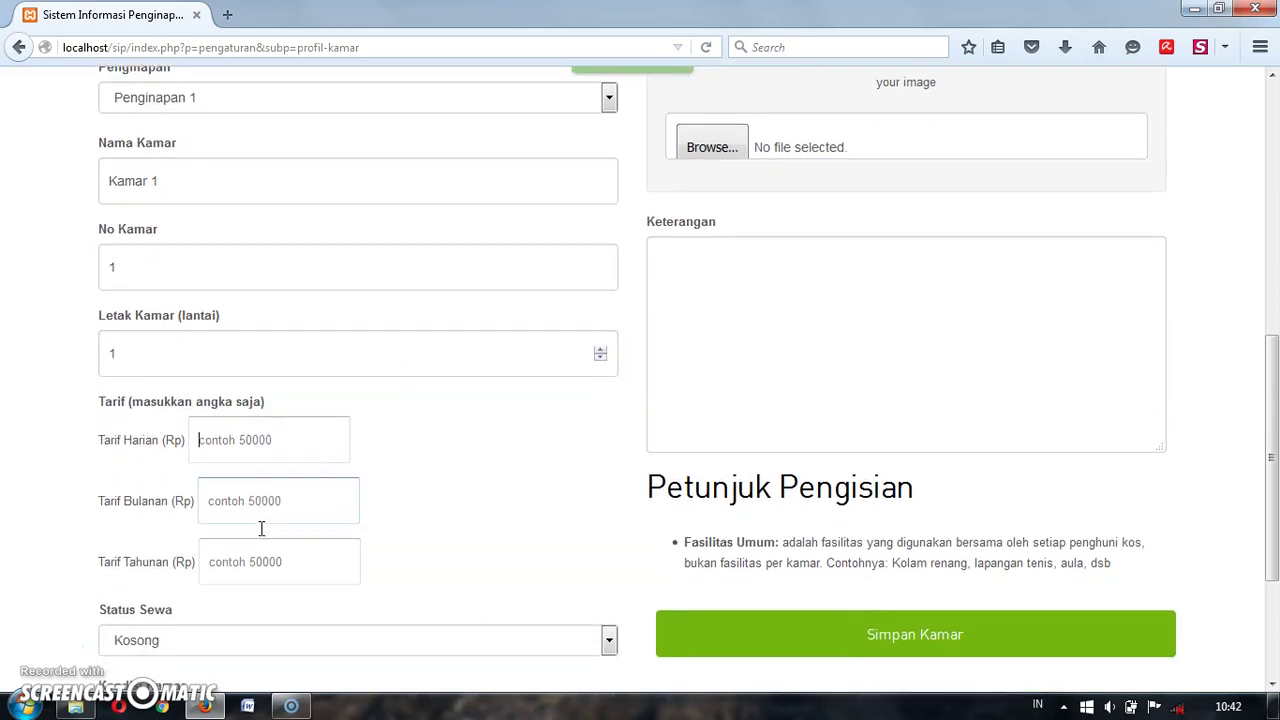
# Step: Enter Kamar 1's daily tariff of 100.000 plus its monthly and yearly tariffs
pyautogui.write('100.000')
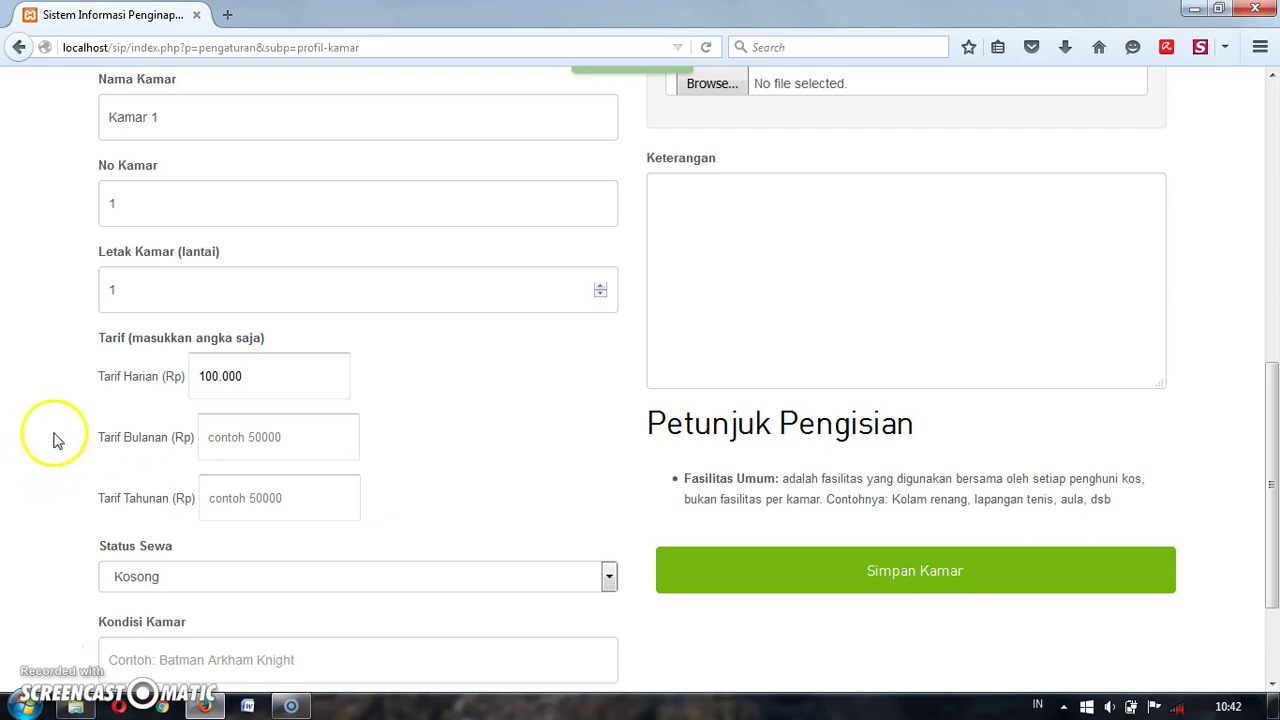
pyautogui.click(237, 434)
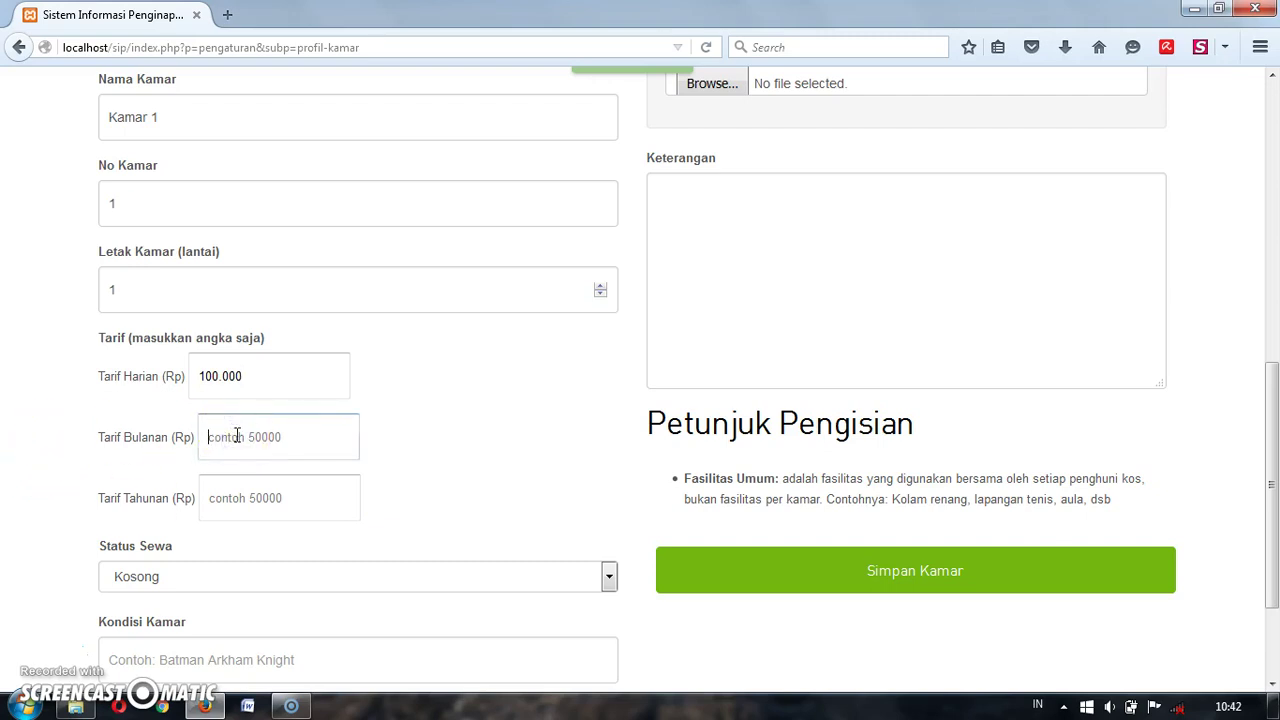
pyautogui.write('2.500.000')
pyautogui.click(254, 490)
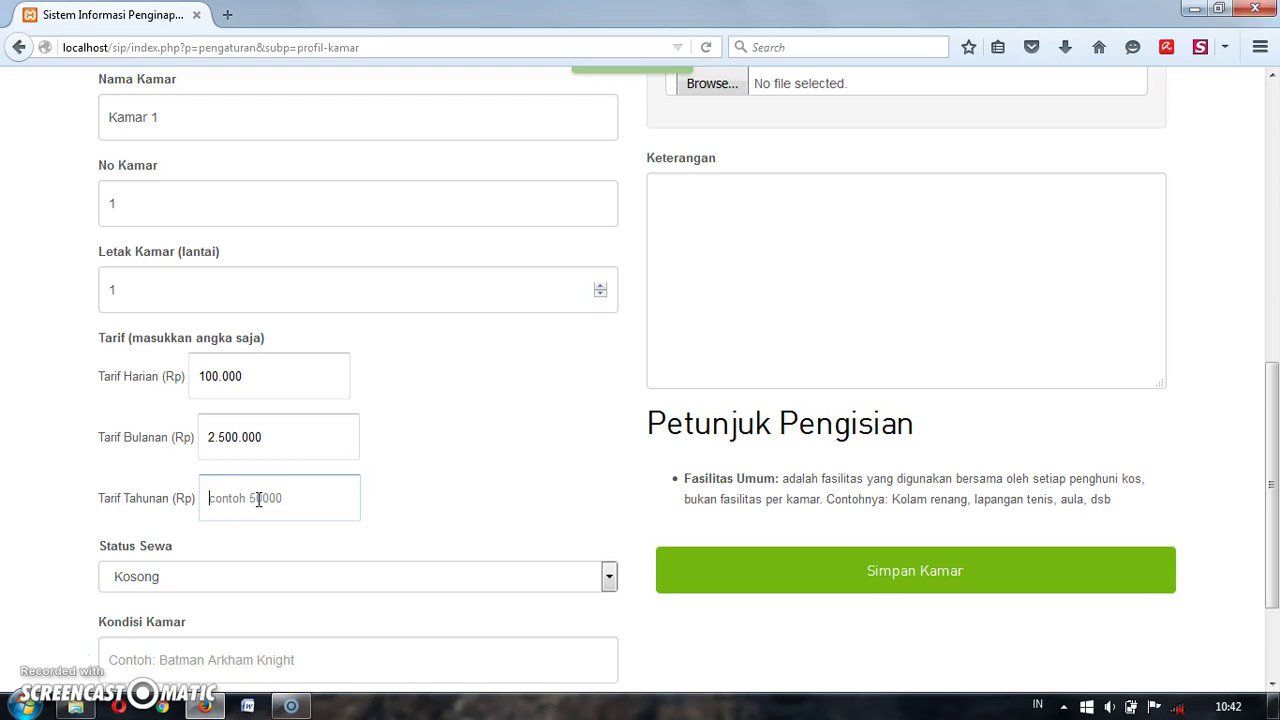
pyautogui.write('20.000.000')
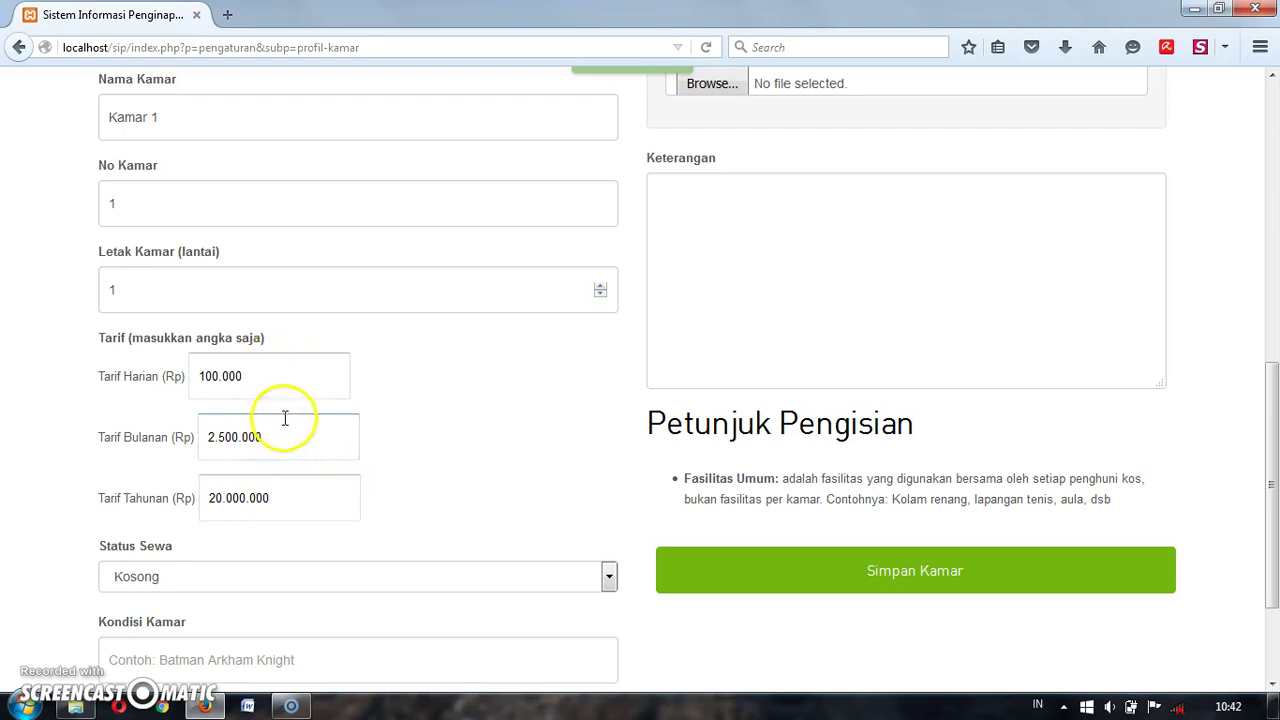
# Step: Correct the mistaken monthly and yearly tariff values for Kamar 1
pyautogui.moveTo(271, 436); pyautogui.dragTo(174, 450)
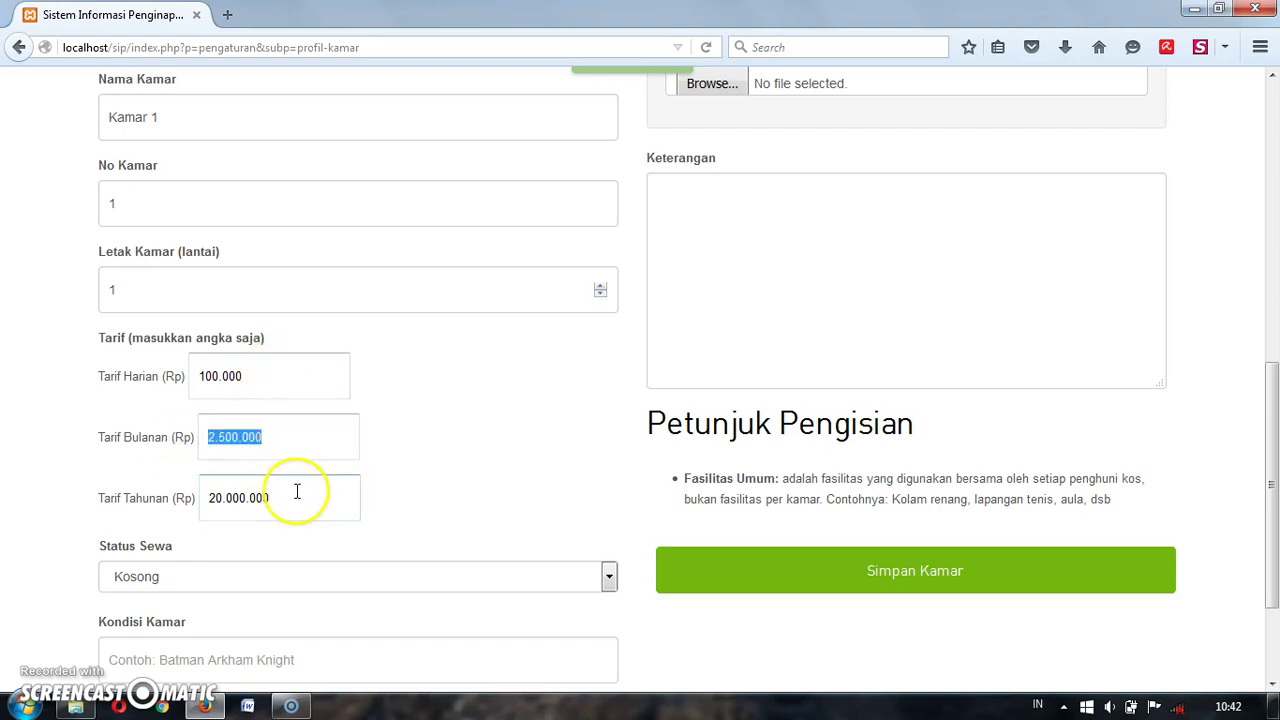
pyautogui.write('25.000.001')
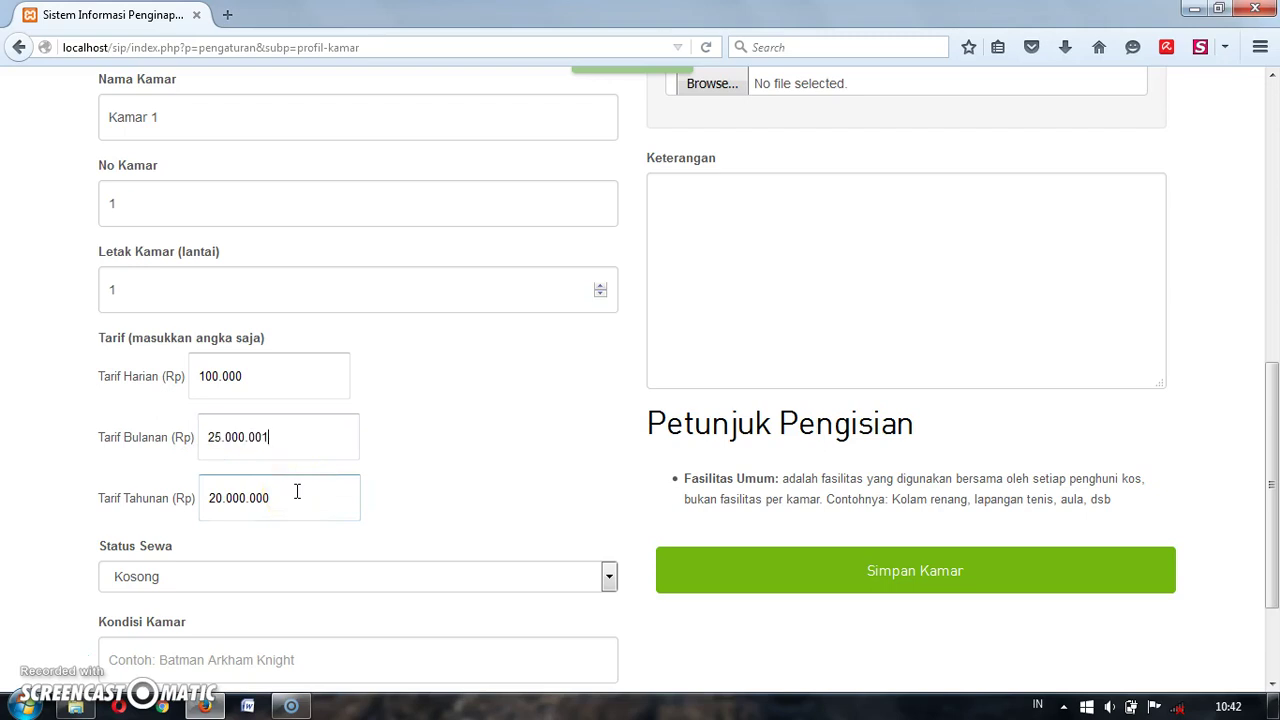
pyautogui.press('BackSpace')
pyautogui.press('BackSpace')
pyautogui.press('BackSpace')
pyautogui.press('BackSpace')
pyautogui.press('BackSpace')
pyautogui.press('BackSpace')
pyautogui.press('BackSpace')
pyautogui.press('BackSpace')
pyautogui.press('BackSpace')
pyautogui.press('BackSpace')
pyautogui.press('BackSpace')
pyautogui.press('BackSpace')
pyautogui.press('BackSpace')
pyautogui.write('1')
pyautogui.moveTo(296, 491); pyautogui.dragTo(169, 494)
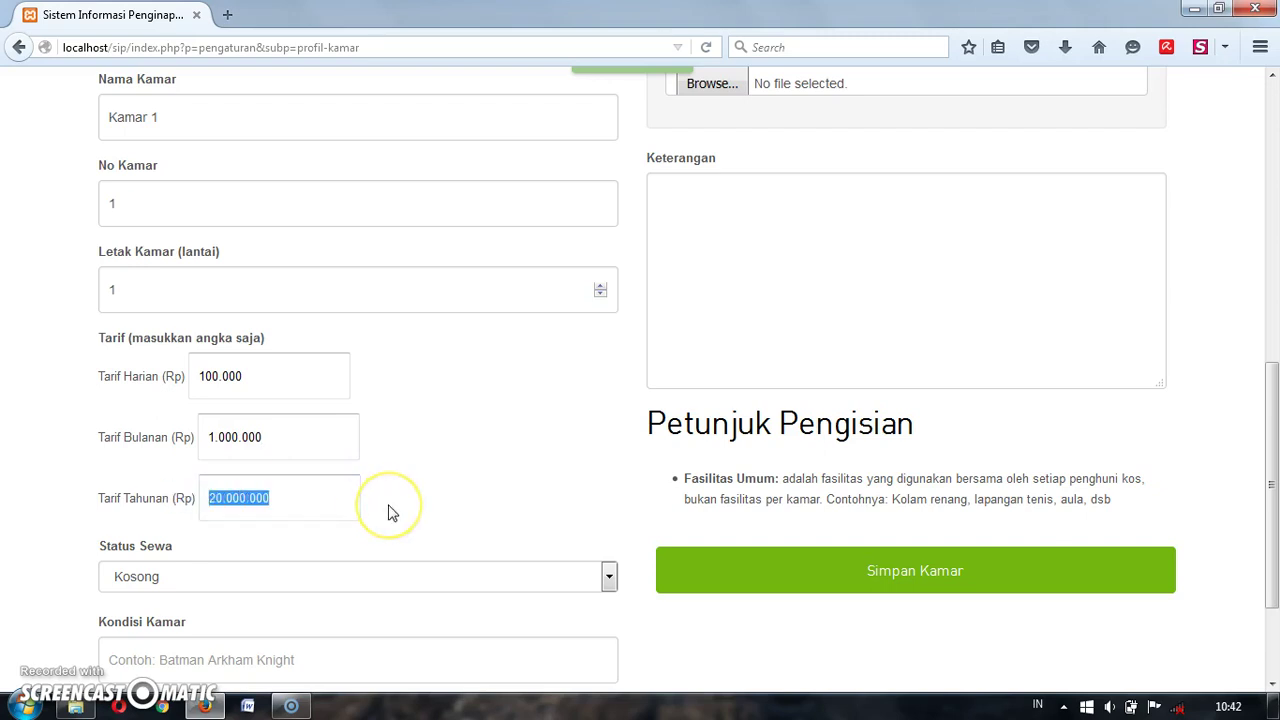
pyautogui.write('10')
pyautogui.press('BackSpace')
pyautogui.press('BackSpace')
pyautogui.press('BackSpace')
pyautogui.press('BackSpace')
pyautogui.press('BackSpace')
pyautogui.press('BackSpace')
pyautogui.press('BackSpace')
pyautogui.press('BackSpace')
pyautogui.press('BackSpace')
pyautogui.press('BackSpace')
pyautogui.press('BackSpace')
pyautogui.write('10')
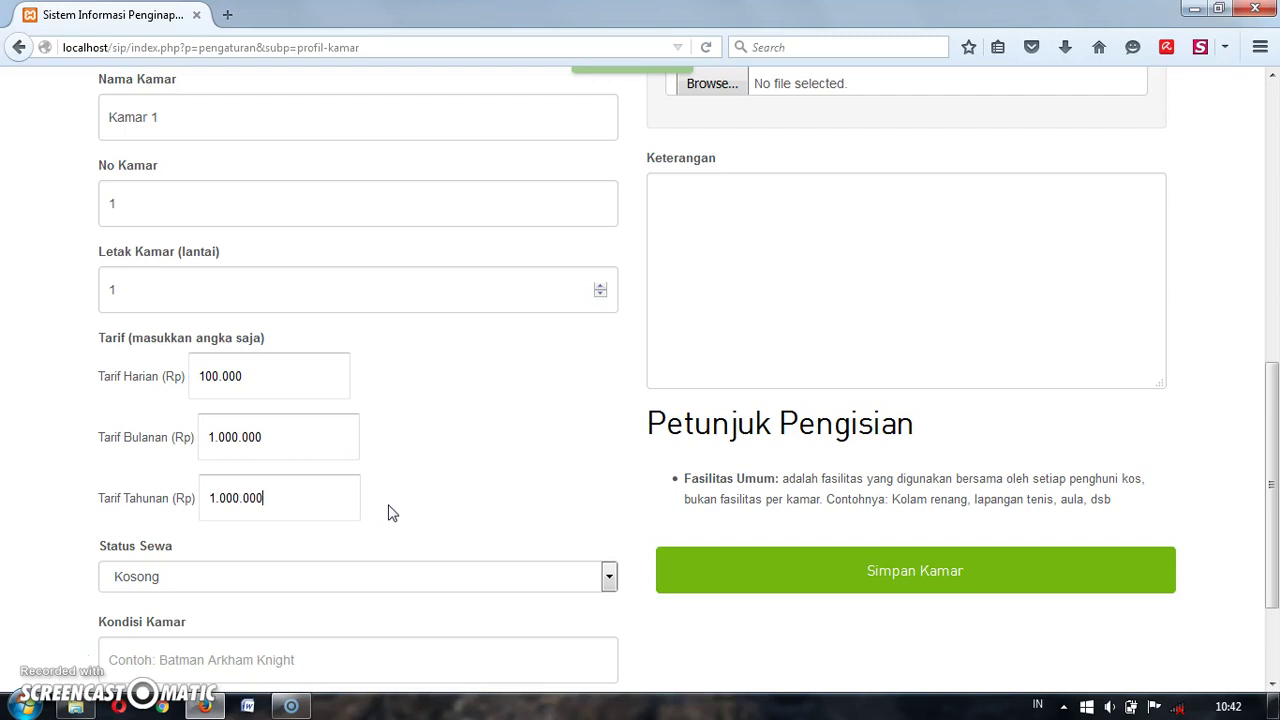
pyautogui.click(563, 497)
# Step: Keep rental status Kosong, enter condition 'Belum dicat', and tick Kipas Angin
pyautogui.scroll(-1, 565, 501)
pyautogui.scroll(-1, 565, 501)
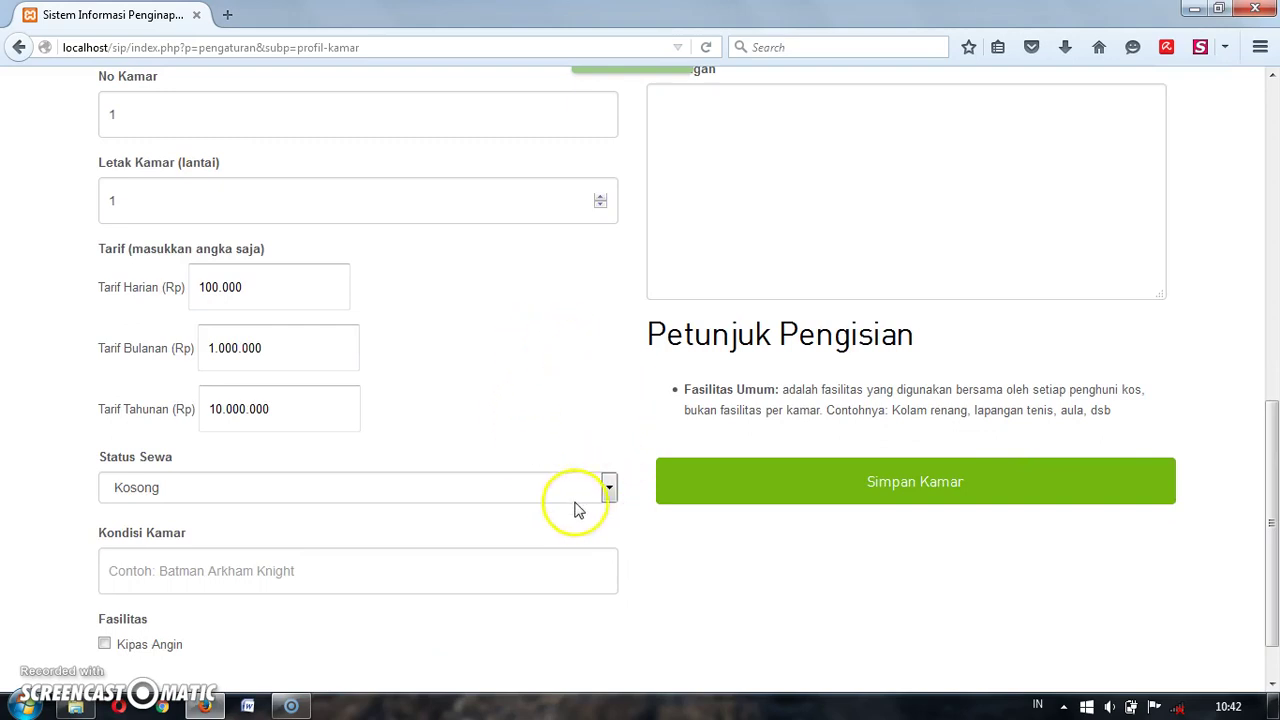
pyautogui.click(574, 488)
pyautogui.click(574, 488)
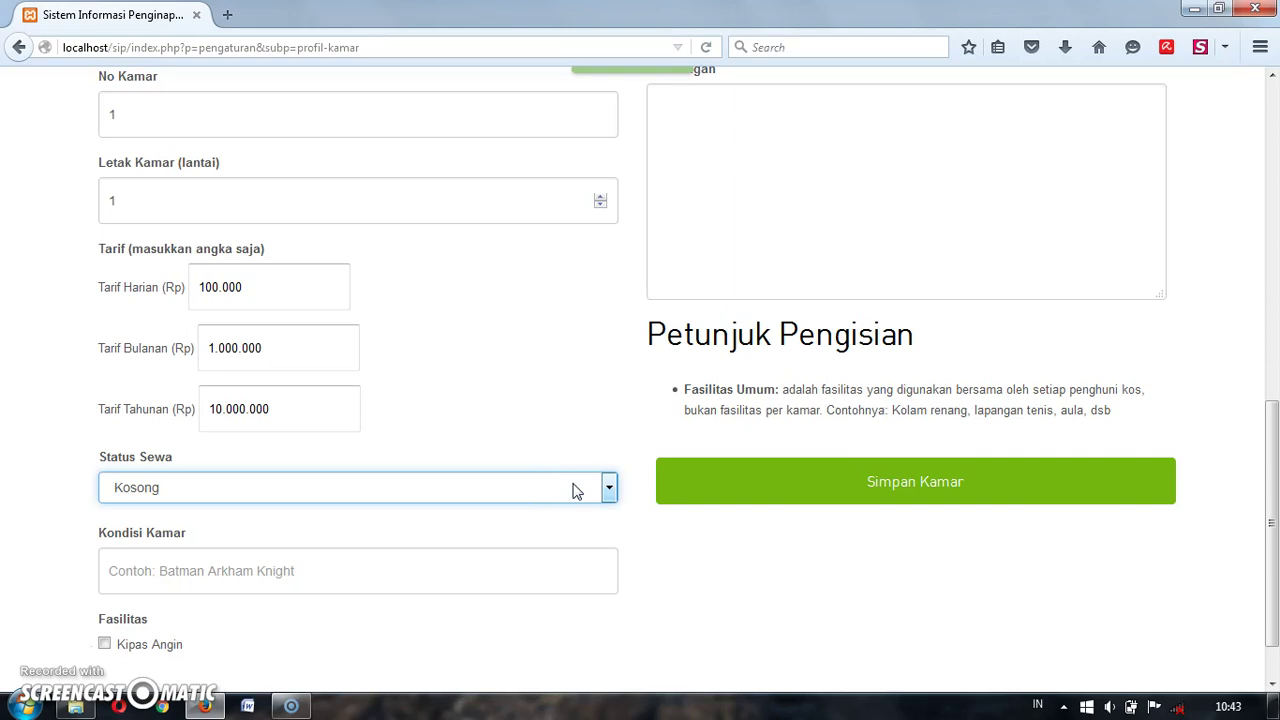
pyautogui.click(574, 488)
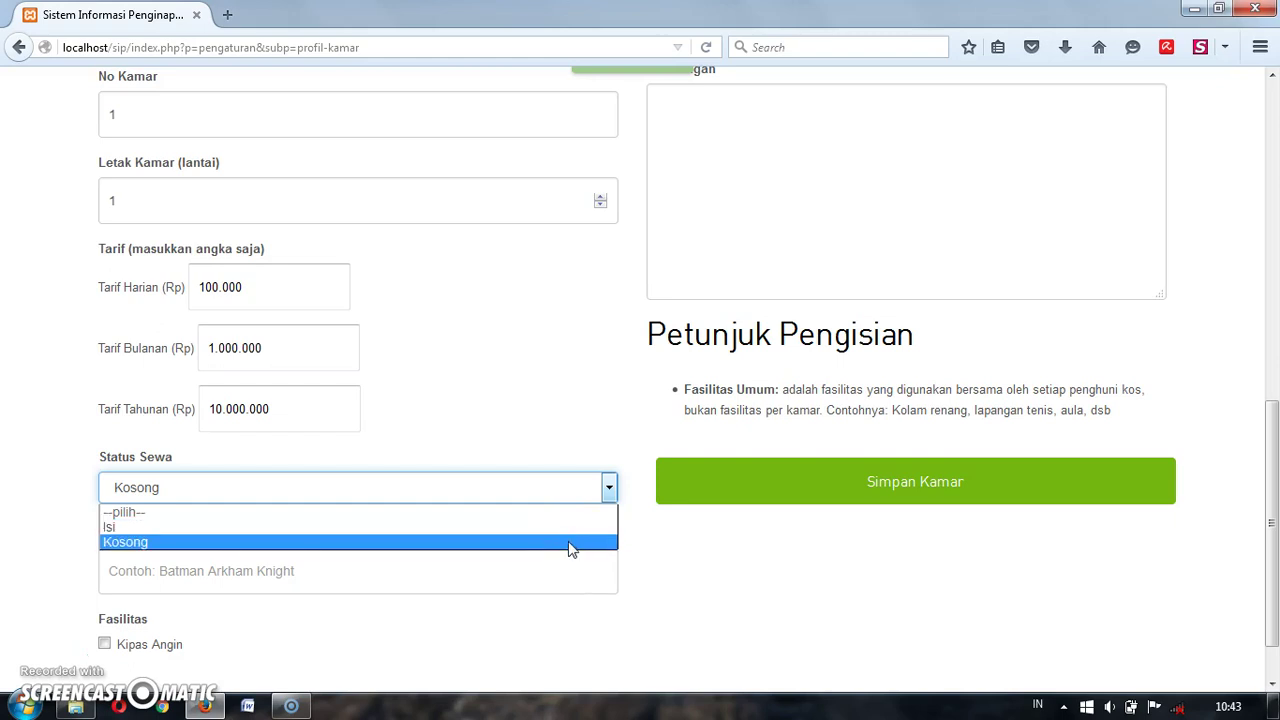
pyautogui.click(566, 569)
pyautogui.scroll(-1, 568, 572)
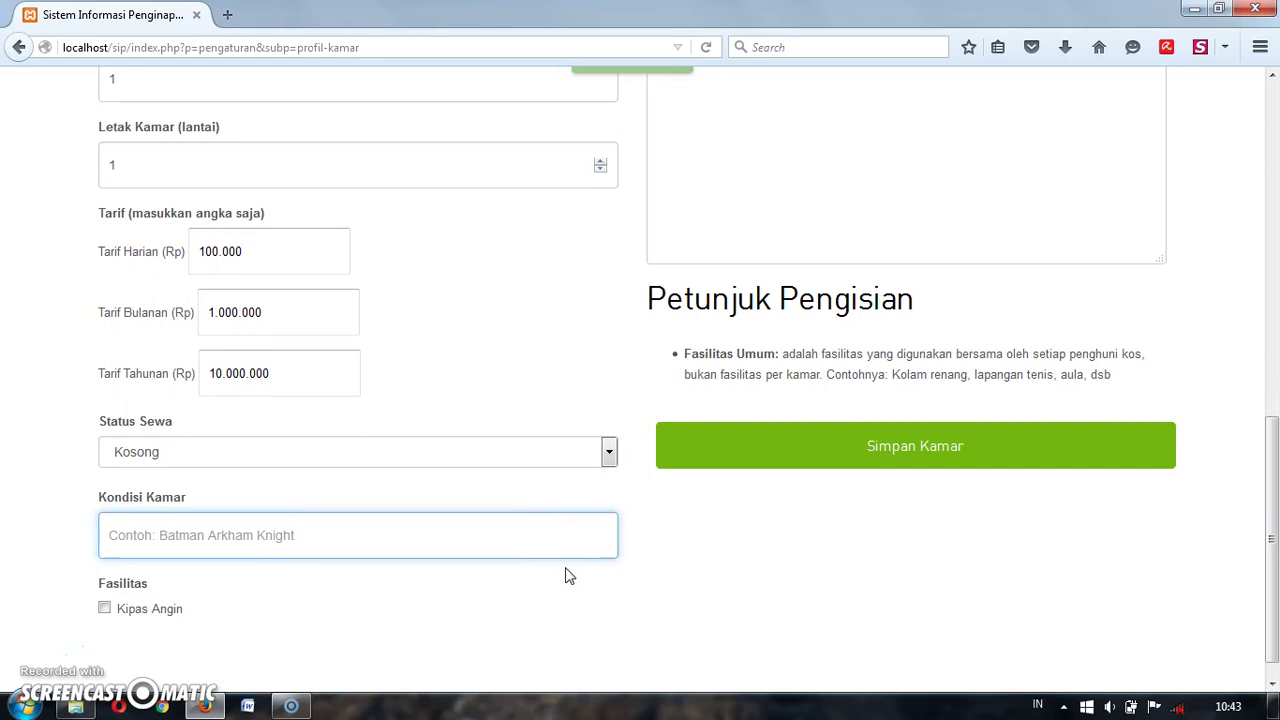
pyautogui.write('Belum dicat')
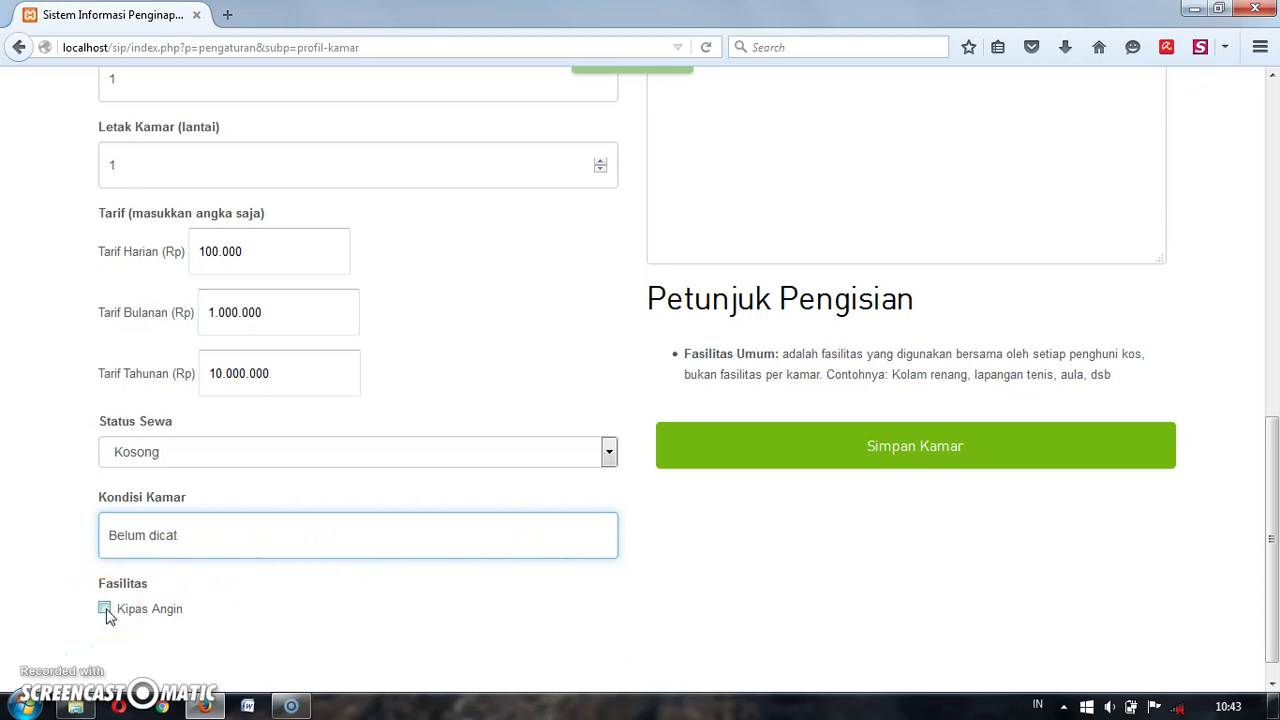
pyautogui.scroll(-1, 107, 612)
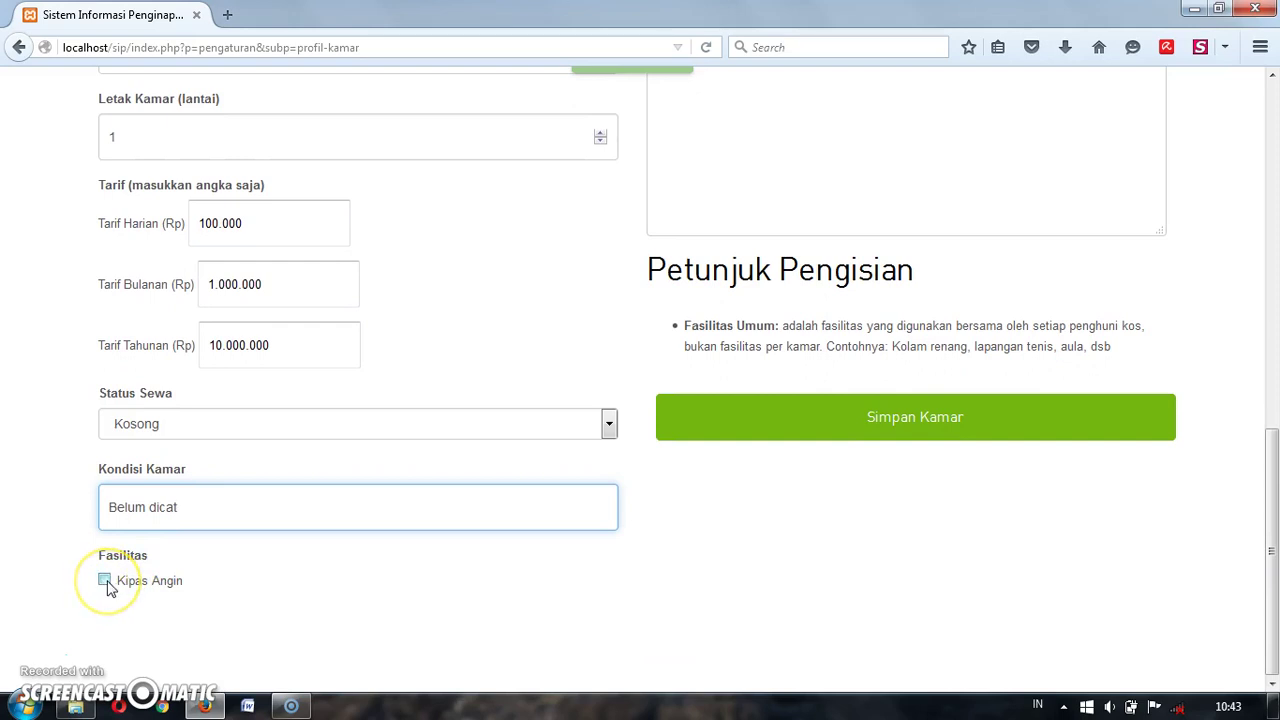
pyautogui.click(107, 587)
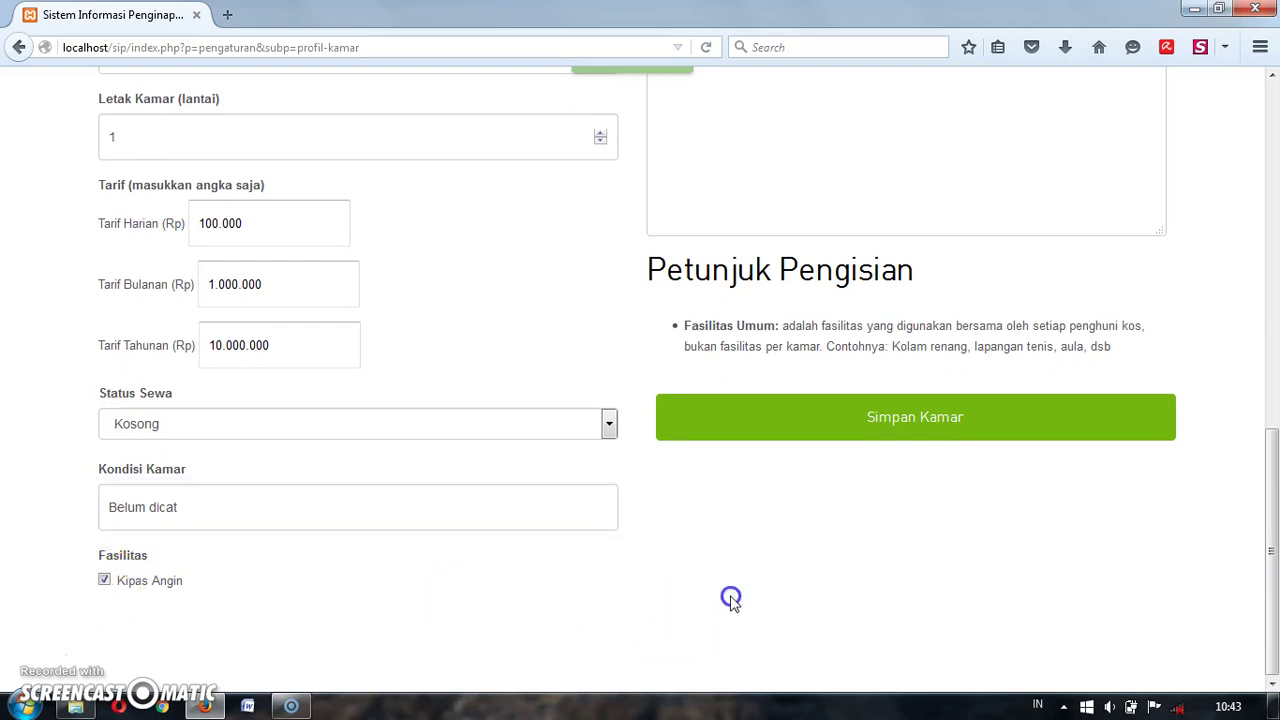
# Step: Attach the kamar-kos-umar-1.jpg photo and save Kamar 1
pyautogui.scroll(1, 730, 603)
pyautogui.scroll(3, 730, 600)
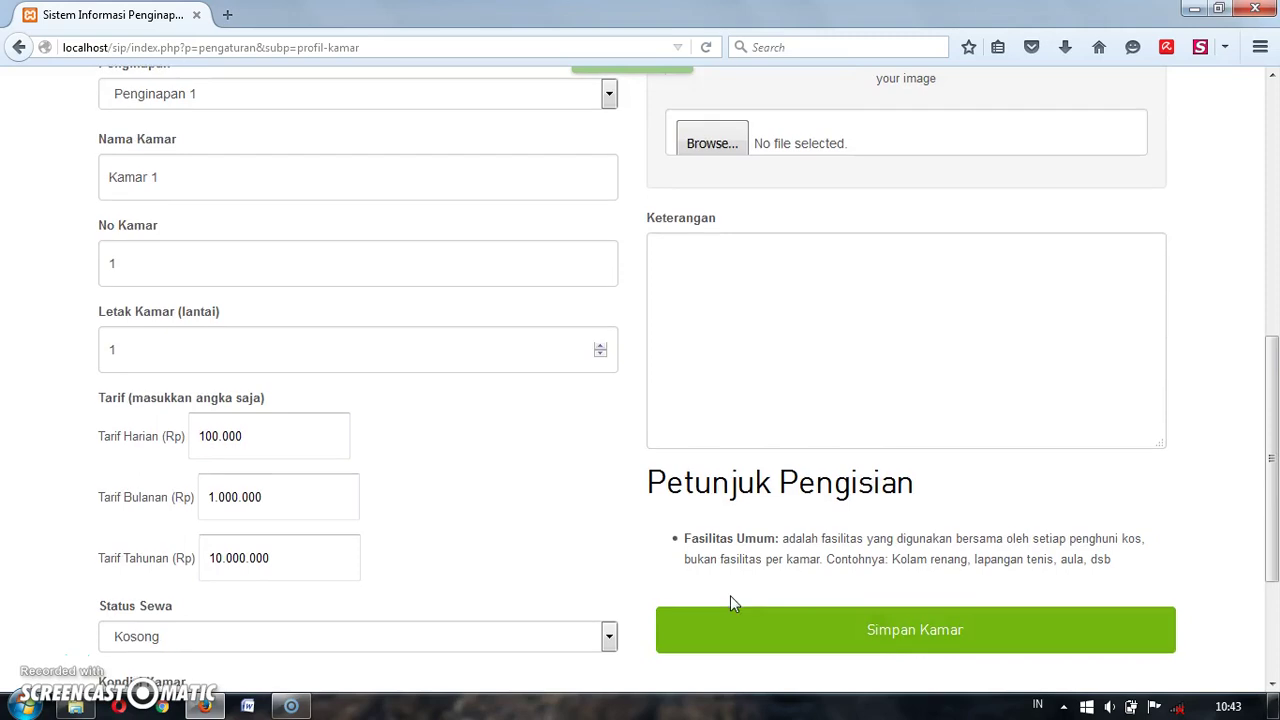
pyautogui.scroll(3, 735, 530)
pyautogui.click(728, 250)
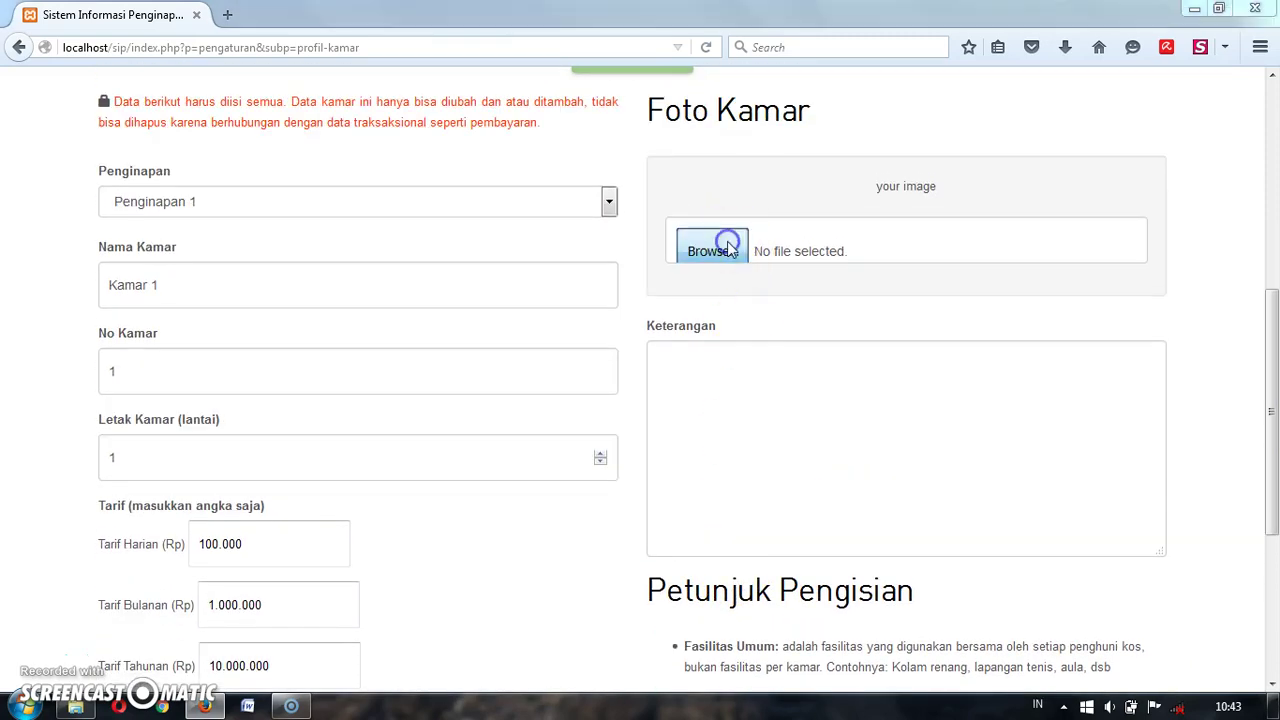
pyautogui.doubleClick(871, 252)
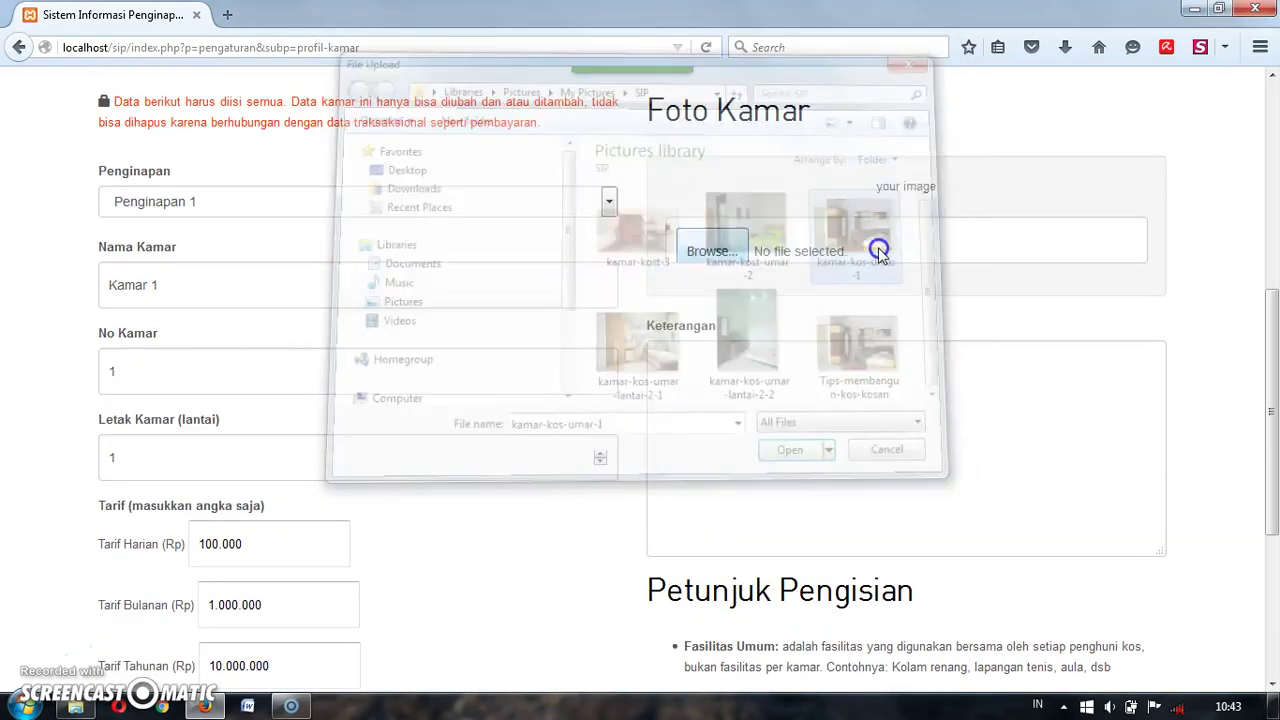
pyautogui.scroll(-7, 1194, 297)
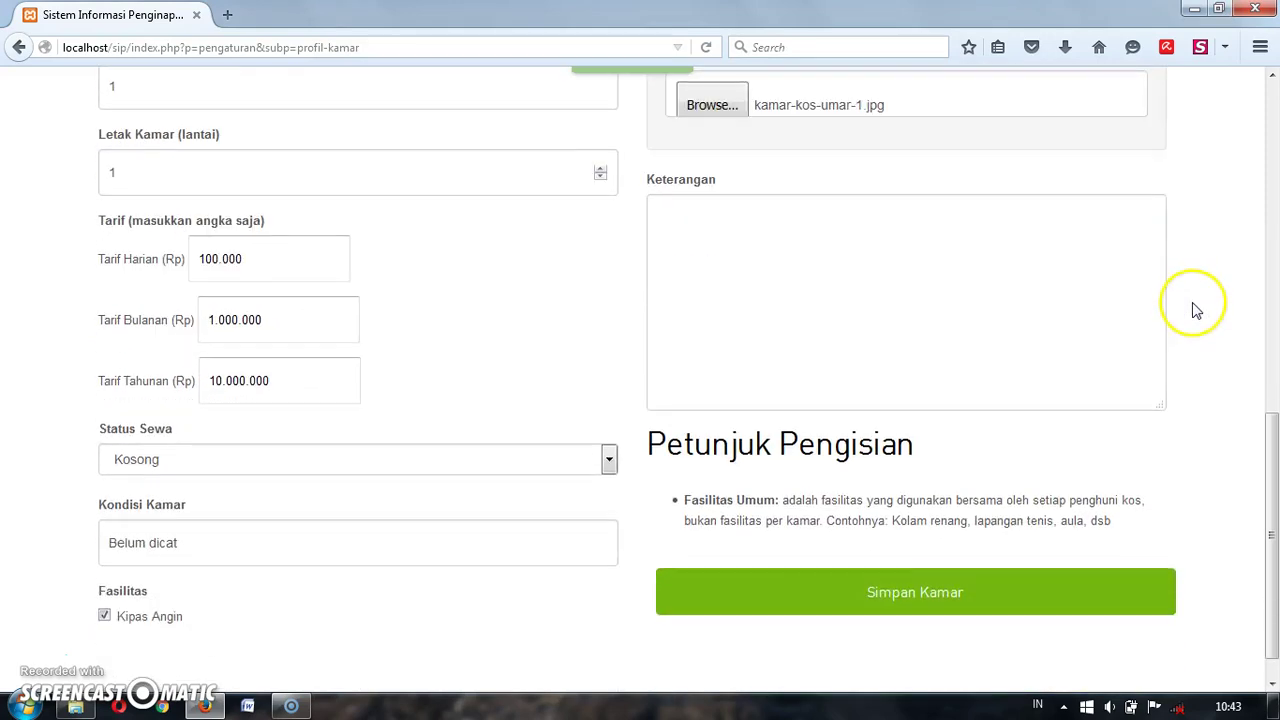
pyautogui.click(858, 548)
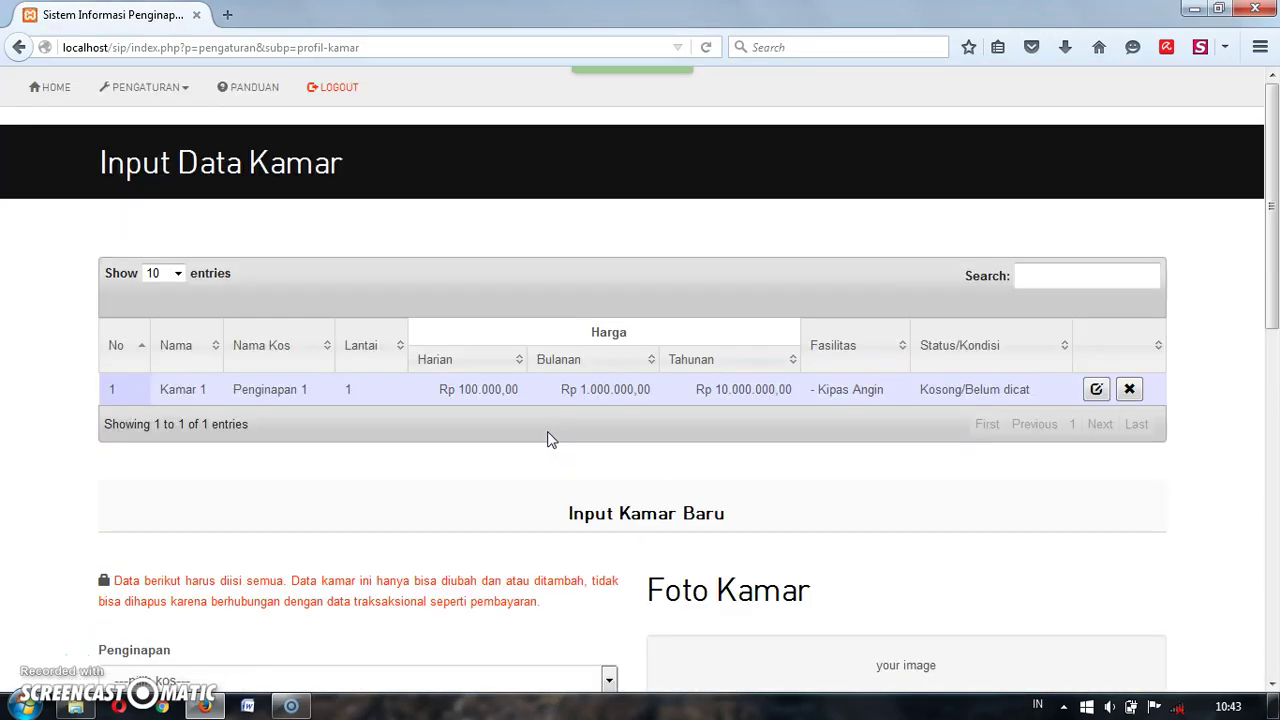
# Step: Assign the new room to Penginapan 1 and name it Kamar 2
pyautogui.scroll(-3, 550, 440)
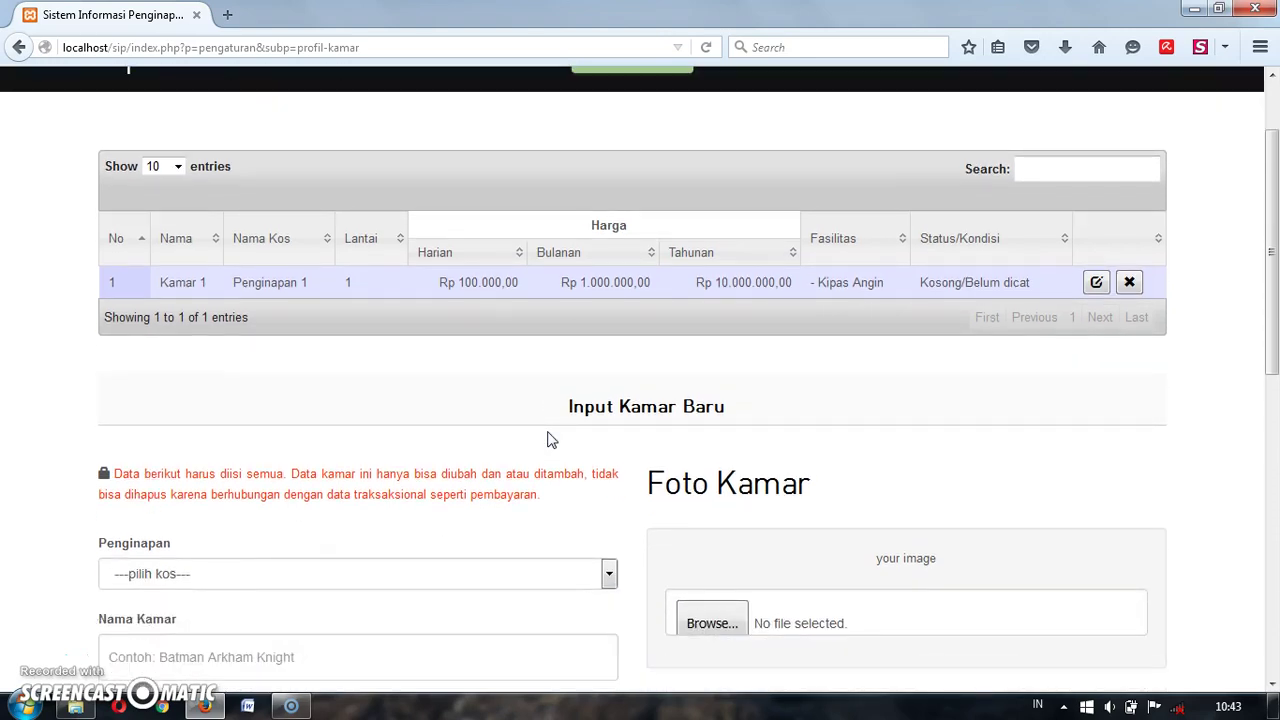
pyautogui.scroll(-1, 548, 434)
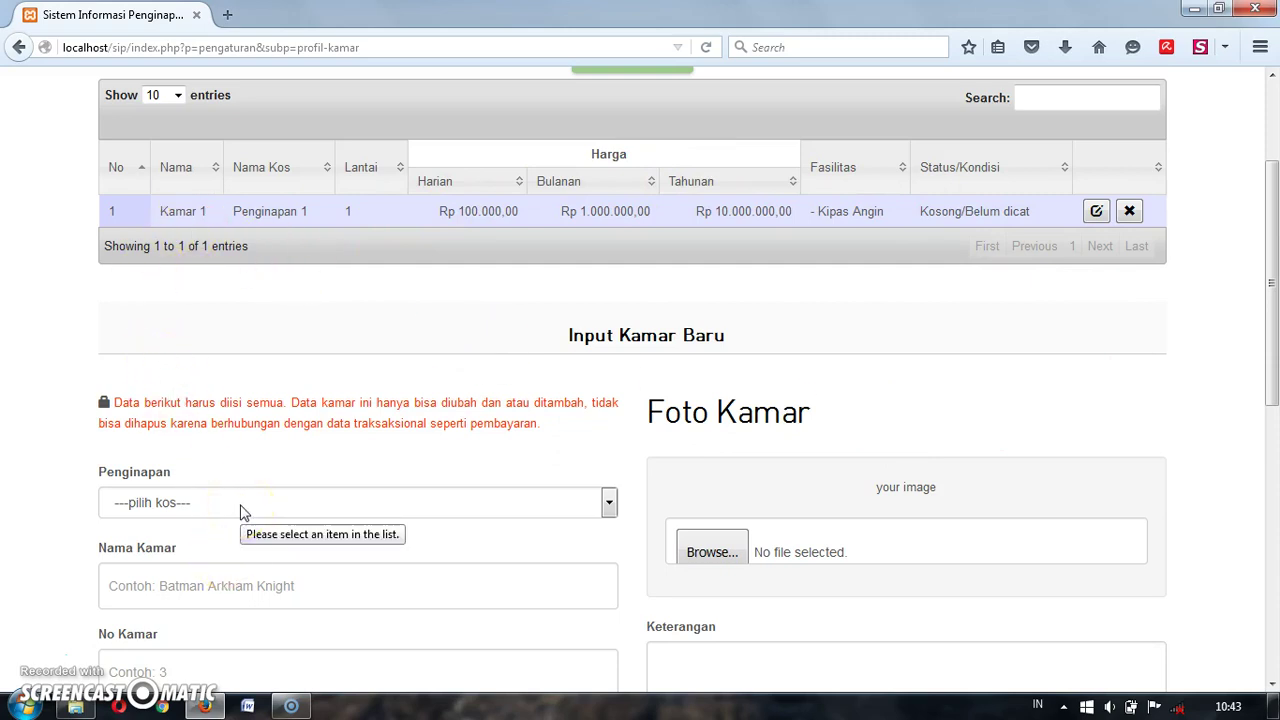
pyautogui.click(241, 508)
pyautogui.click(237, 538)
pyautogui.click(237, 587)
pyautogui.scroll(-3, 236, 583)
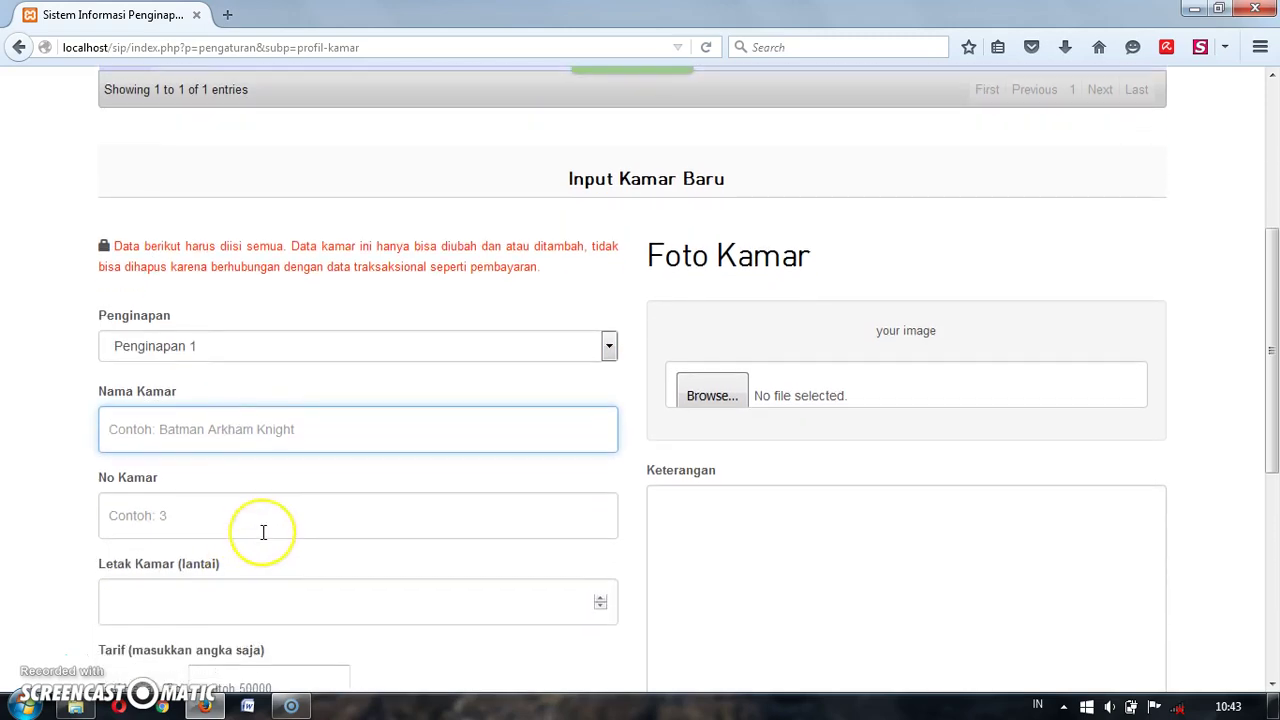
pyautogui.write('K')
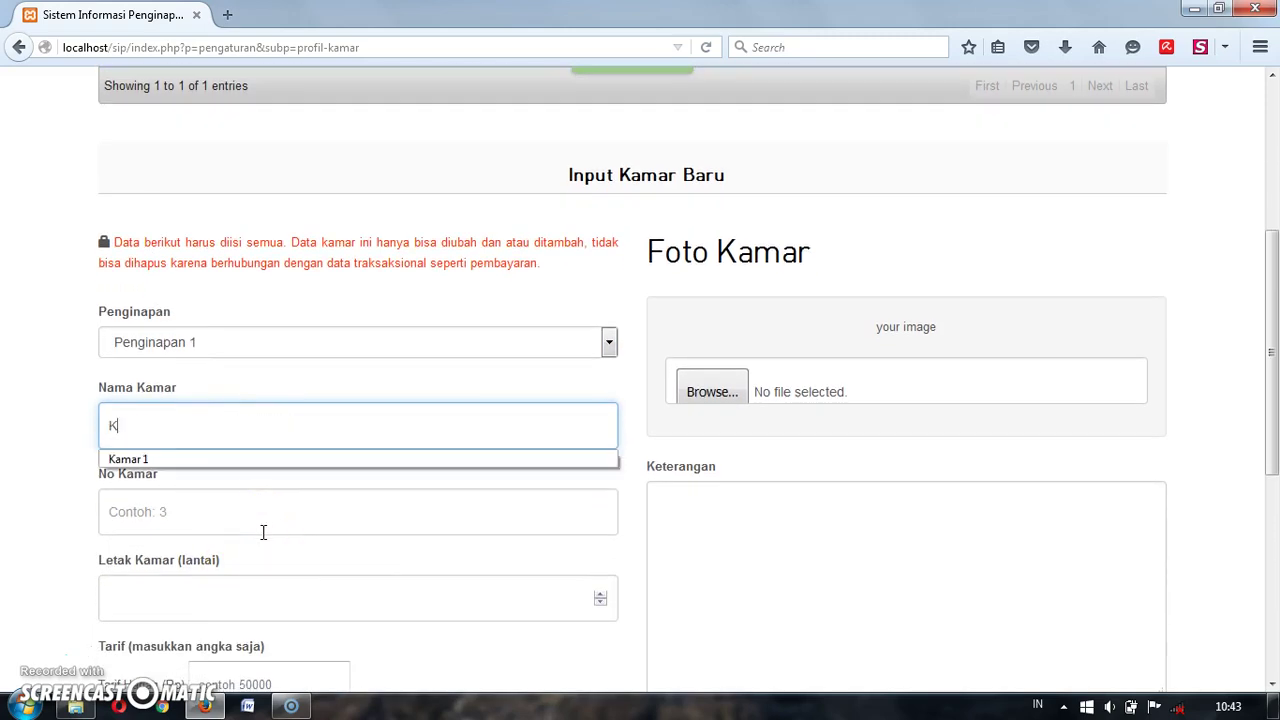
pyautogui.write('amar 2')
# Step: Set the room number to 2 and the floor to 2
pyautogui.click(257, 511)
pyautogui.write('2')
pyautogui.click(522, 610)
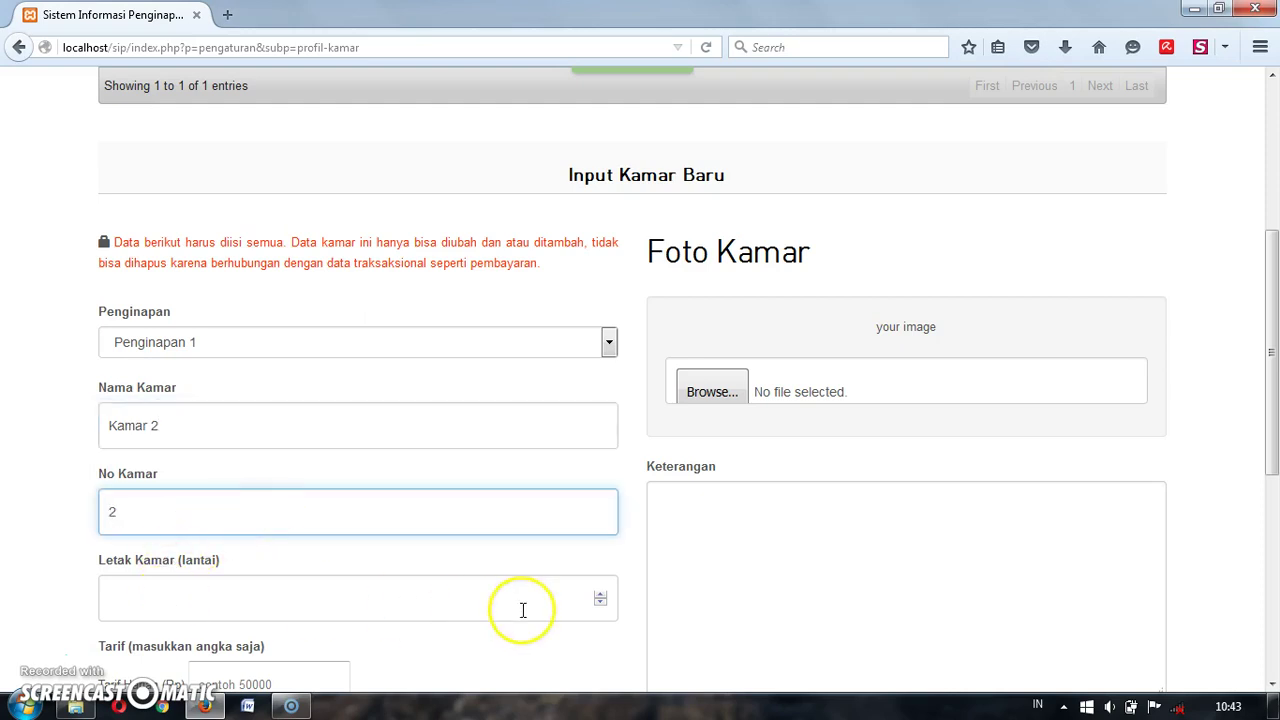
pyautogui.click(600, 594)
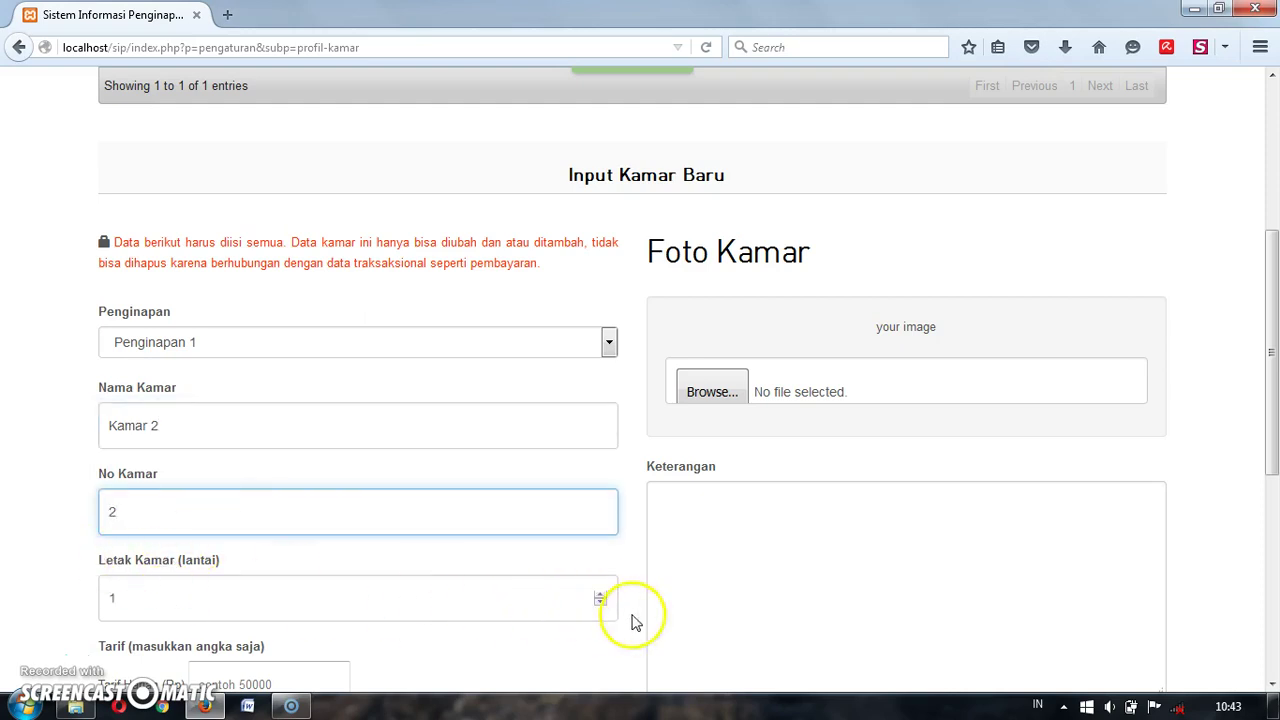
pyautogui.click(600, 594)
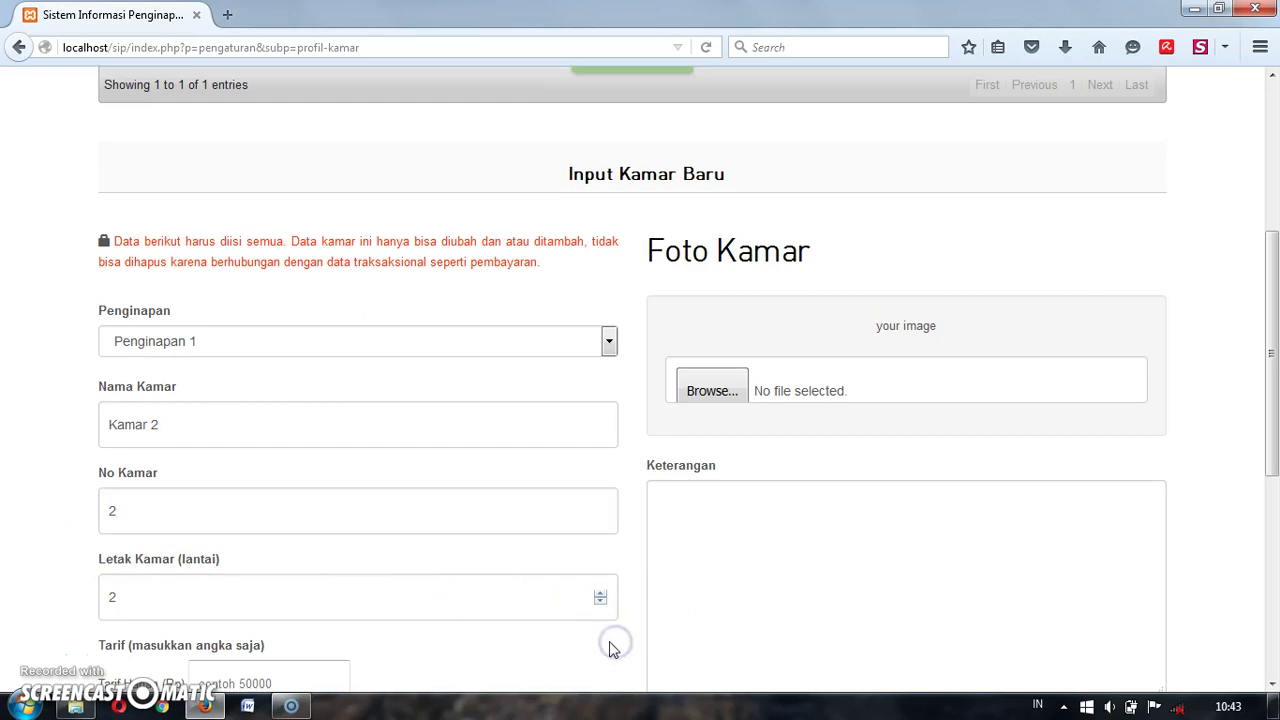
pyautogui.scroll(-3, 610, 645)
# Step: Enter tariffs of 120.000 daily, 1.200.000 monthly and 12.000.000 yearly
pyautogui.click(340, 452)
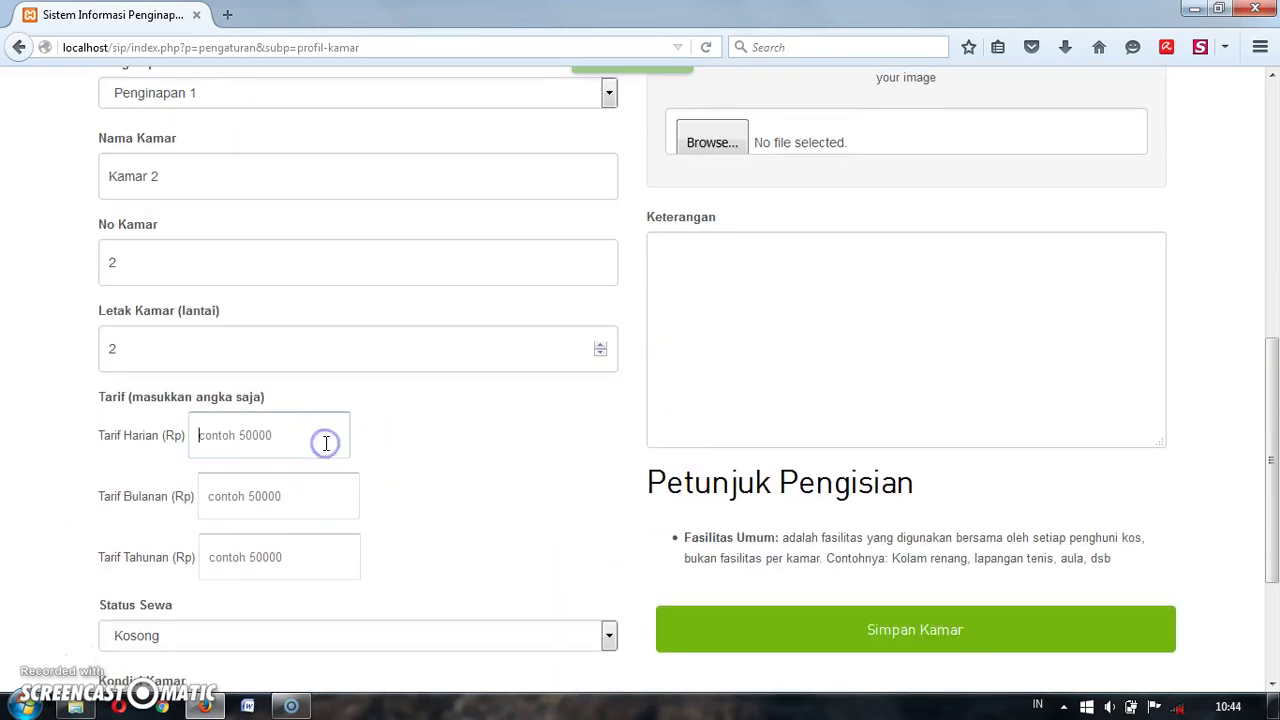
pyautogui.write('50')
pyautogui.write('0')
pyautogui.press('BackSpace')
pyautogui.press('BackSpace')
pyautogui.press('BackSpace')
pyautogui.write('1')
pyautogui.click(312, 496)
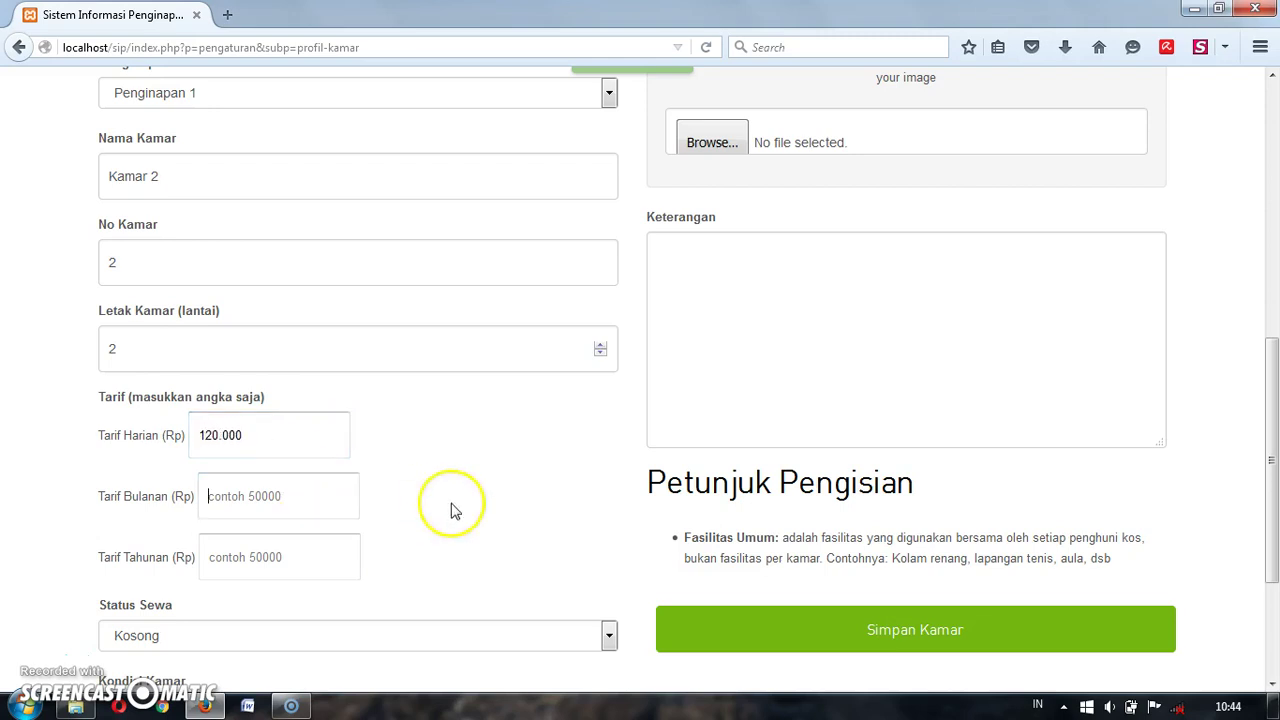
pyautogui.write('12')
pyautogui.click(343, 545)
pyautogui.write('12')
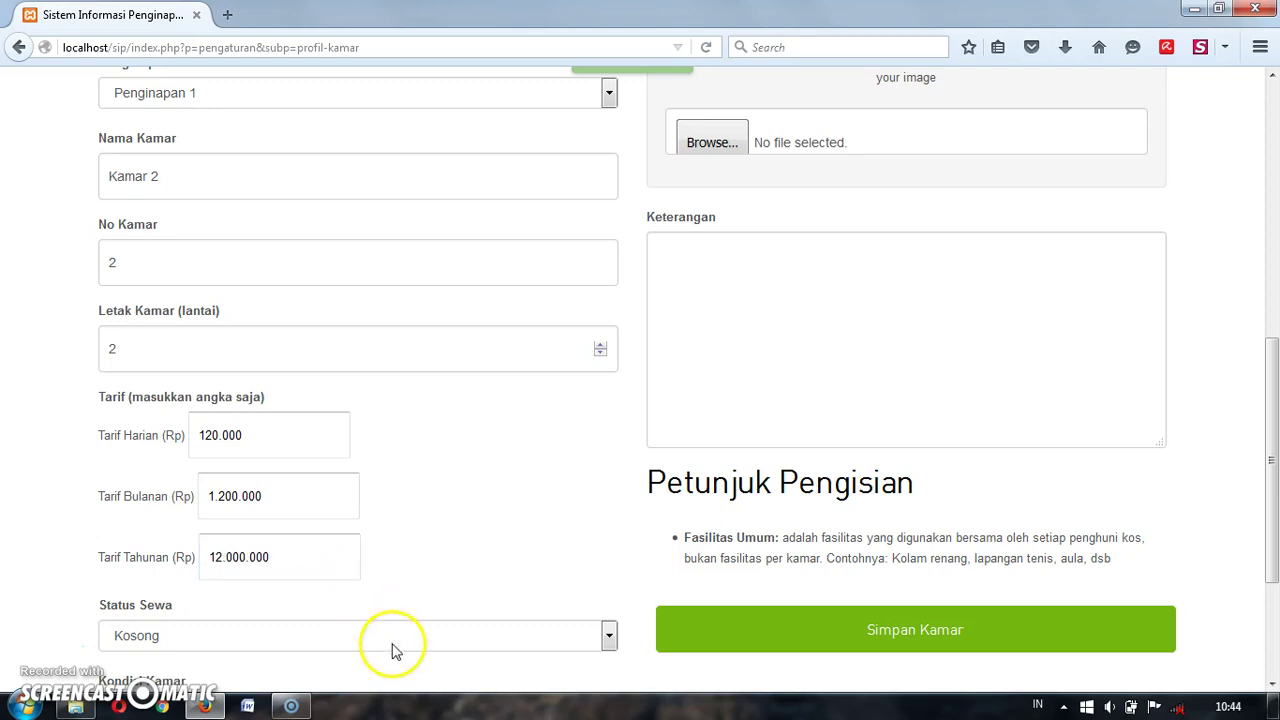
# Step: Set rental status Isi, condition 'Baik, laik huni', and tick Kipas Angin
pyautogui.scroll(-3, 510, 560)
pyautogui.scroll(-2, 512, 560)
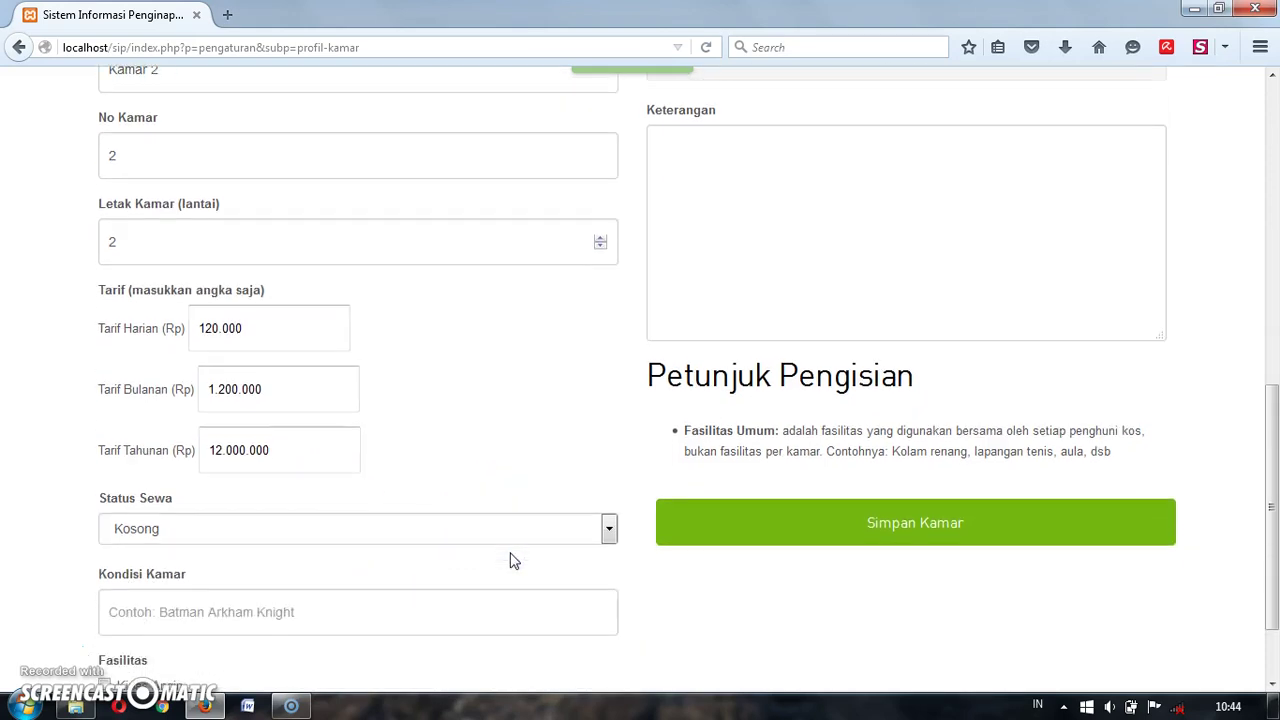
pyautogui.click(515, 478)
pyautogui.click(505, 518)
pyautogui.click(477, 540)
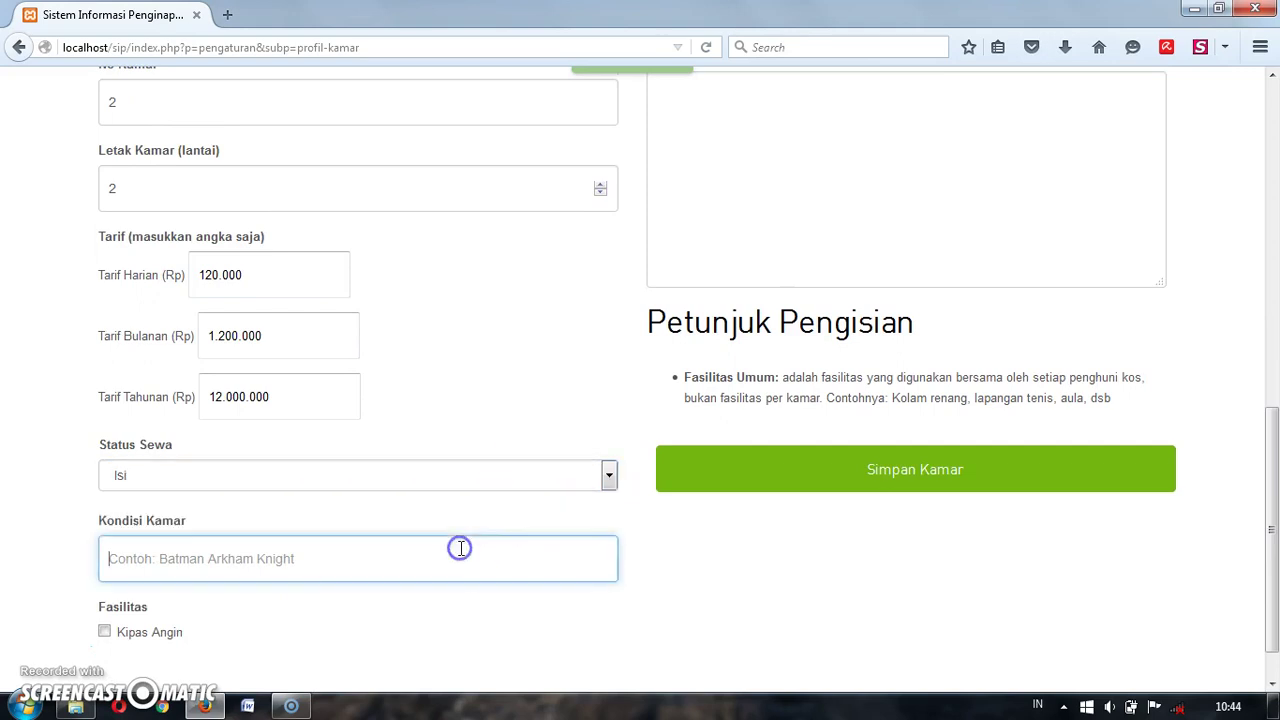
pyautogui.write('Bag')
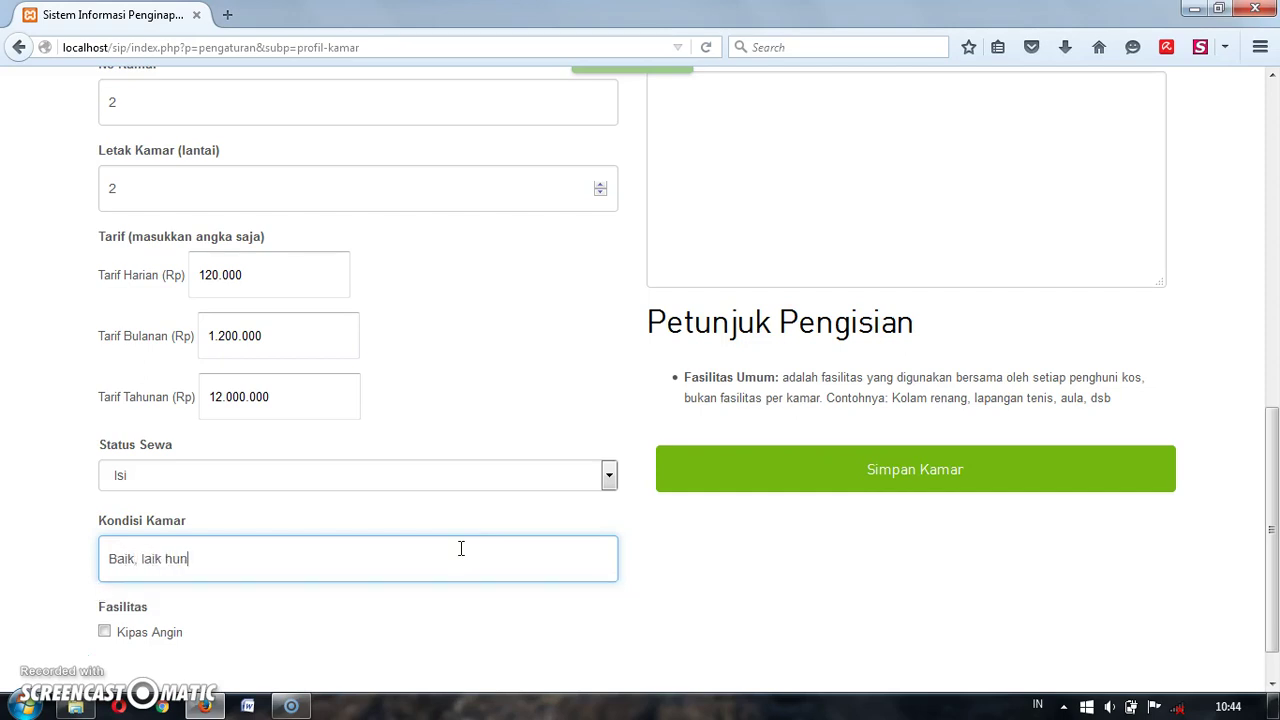
pyautogui.click(104, 631)
pyautogui.click(736, 612)
# Step: Attach the kamar-kos-umar-lantai-2-1.jpg photo and save Kamar 2
pyautogui.scroll(2, 737, 613)
pyautogui.scroll(-1, 750, 590)
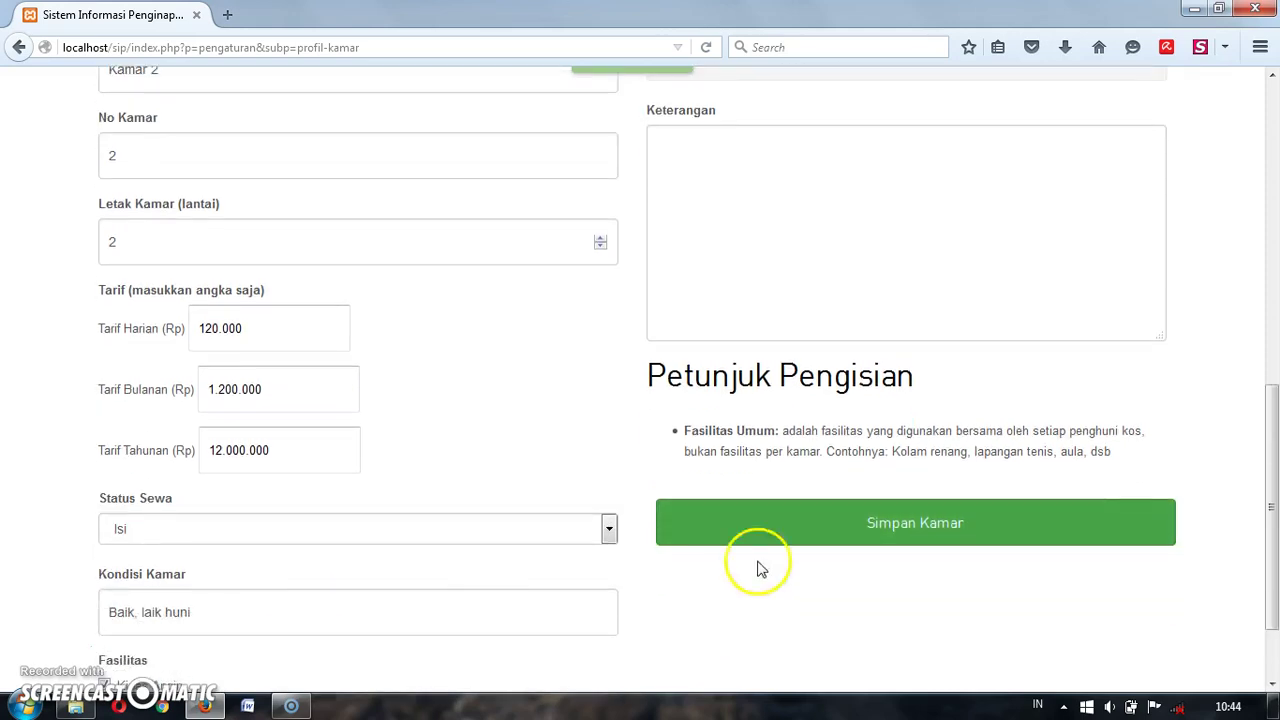
pyautogui.scroll(3, 906, 106)
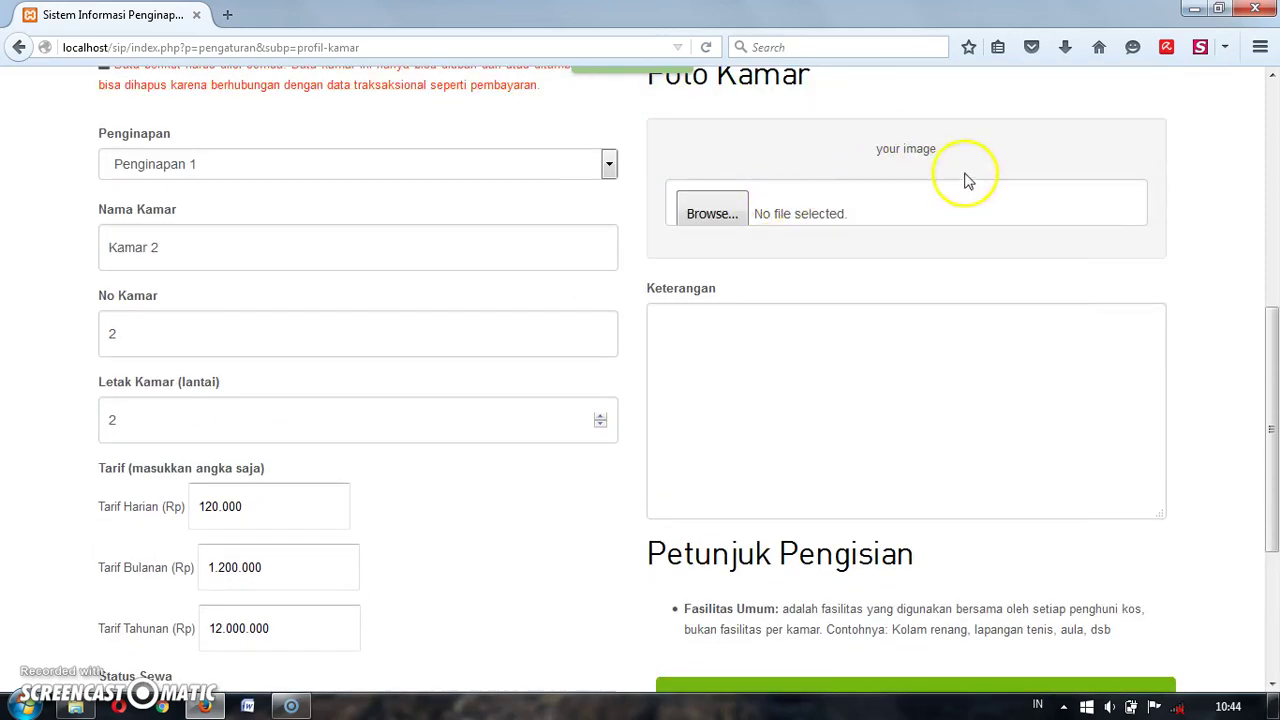
pyautogui.click(742, 213)
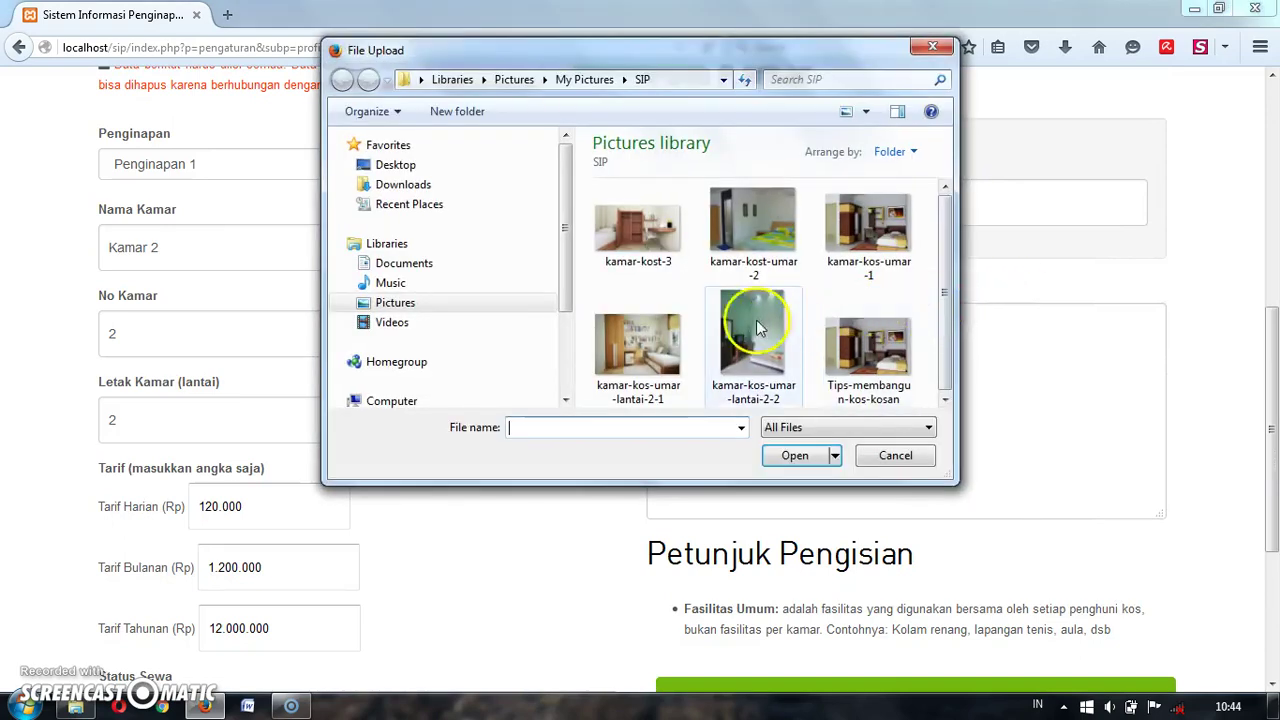
pyautogui.doubleClick(659, 343)
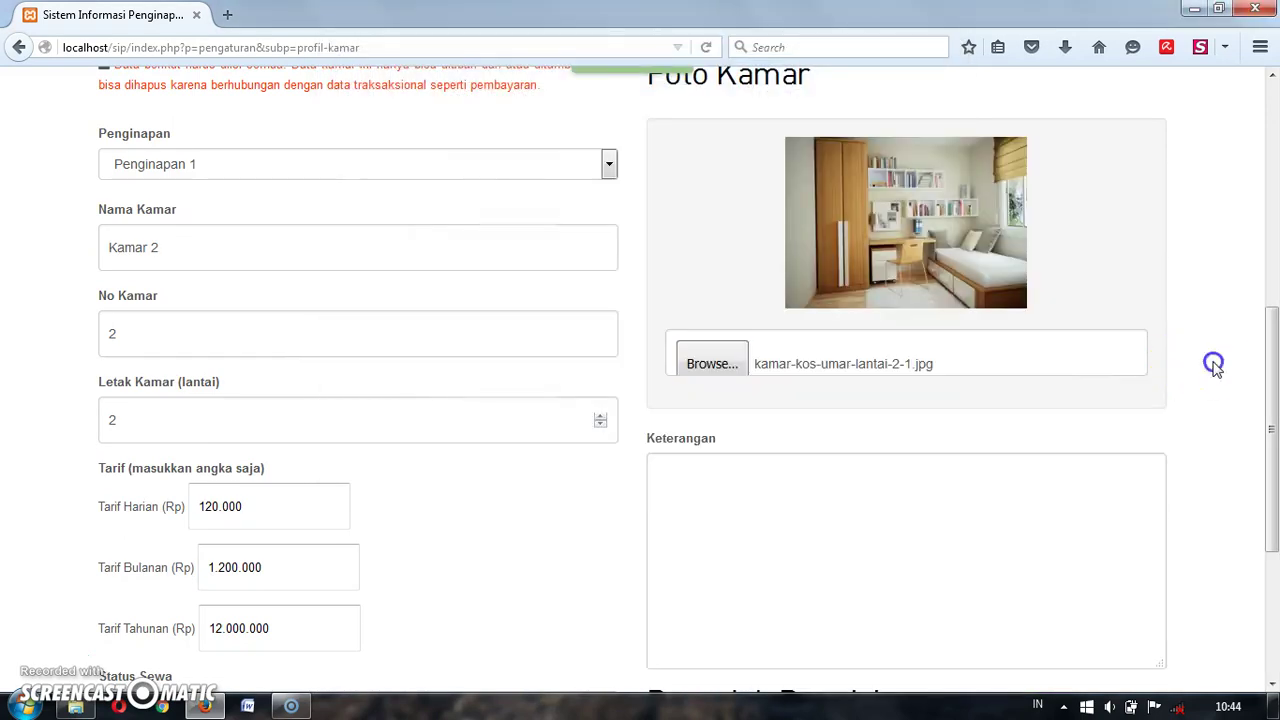
pyautogui.scroll(-2, 1216, 368)
pyautogui.scroll(-2, 1216, 368)
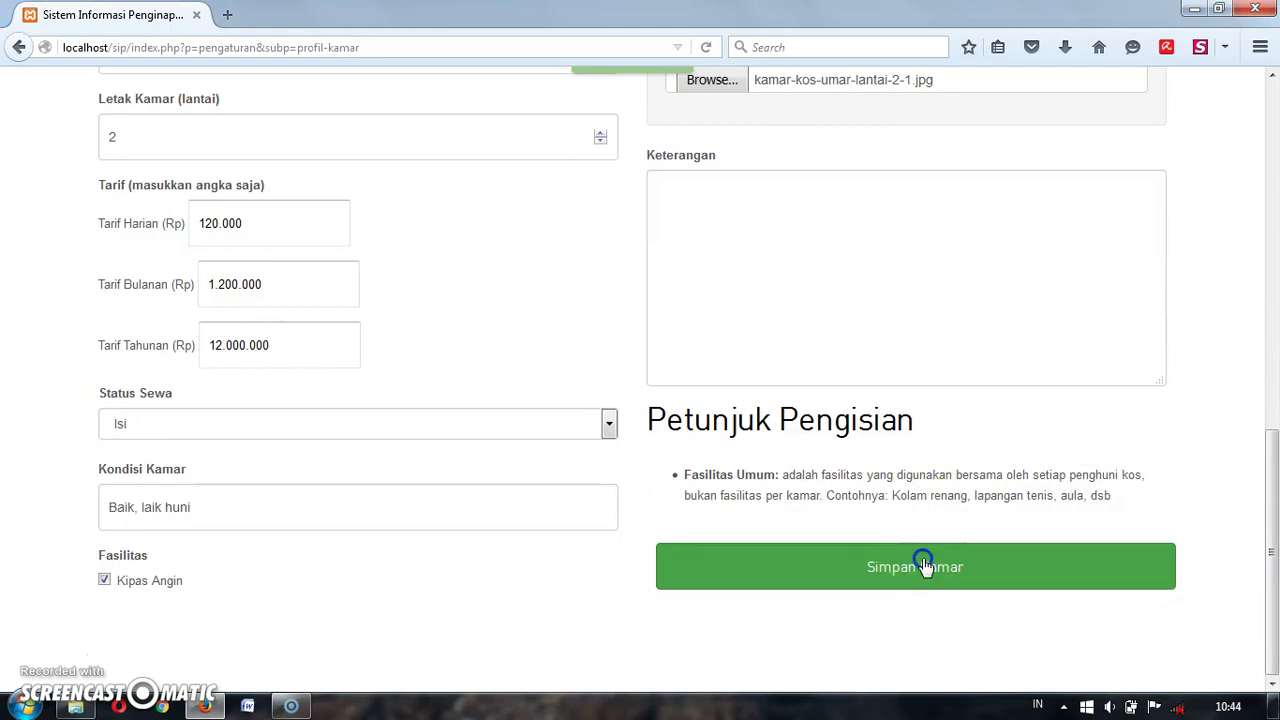
pyautogui.click(920, 565)
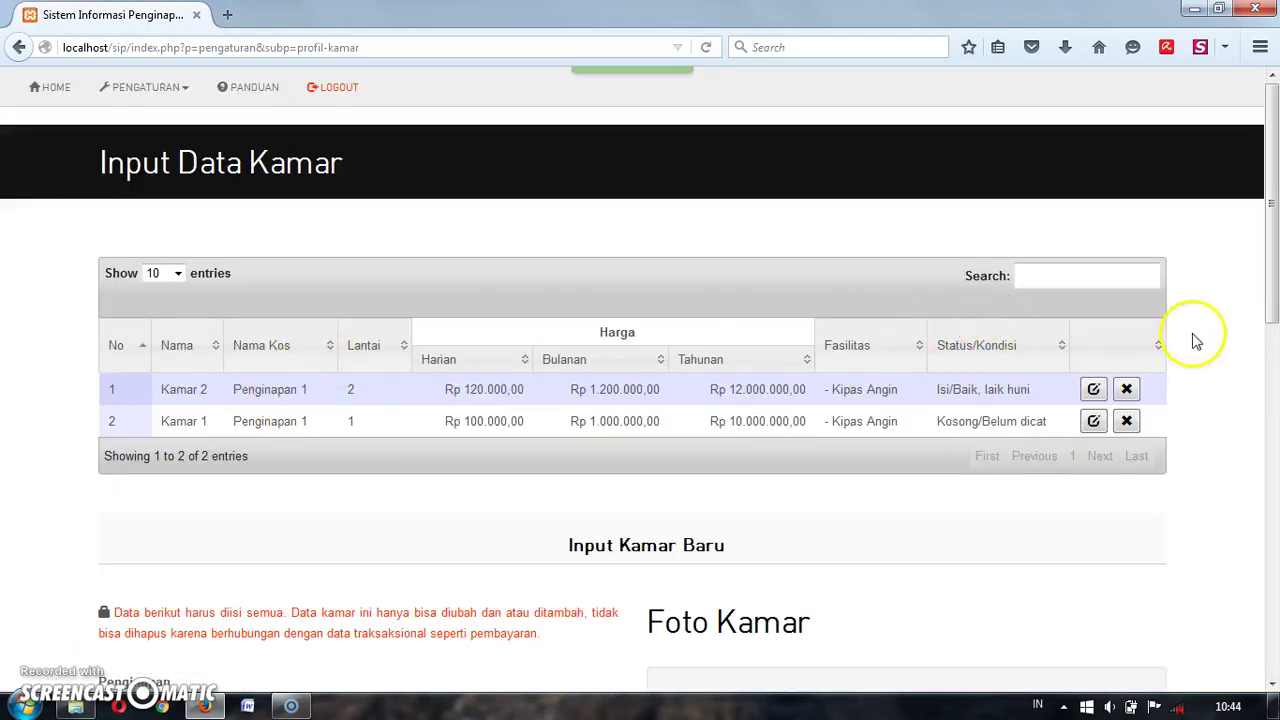
pyautogui.moveTo(1272, 276); pyautogui.dragTo(1274, 248)
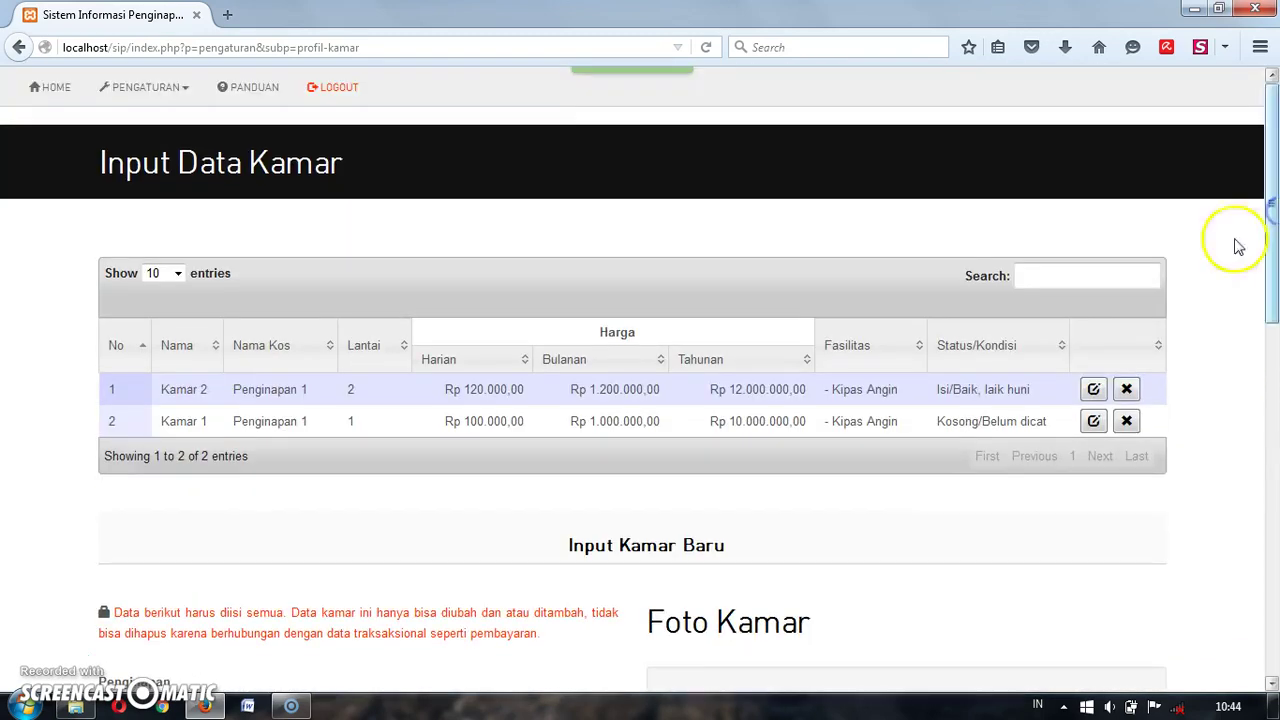
pyautogui.click(157, 100)
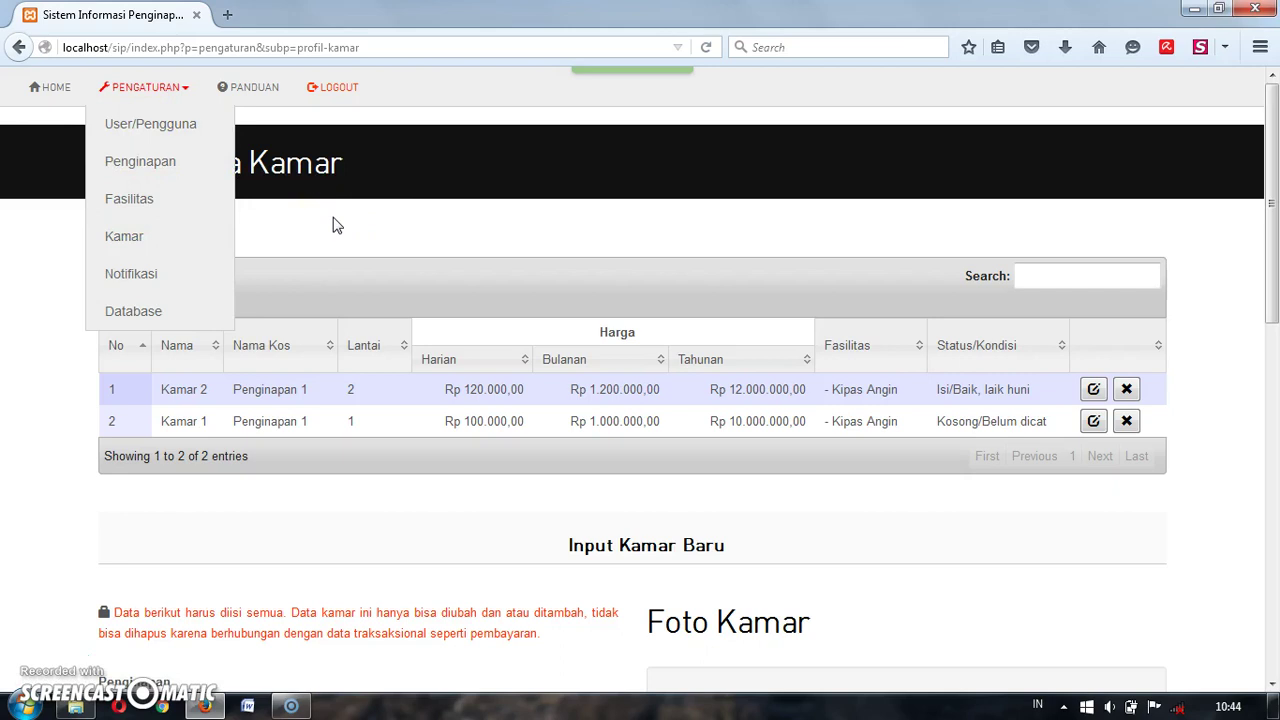
pyautogui.click(148, 275)
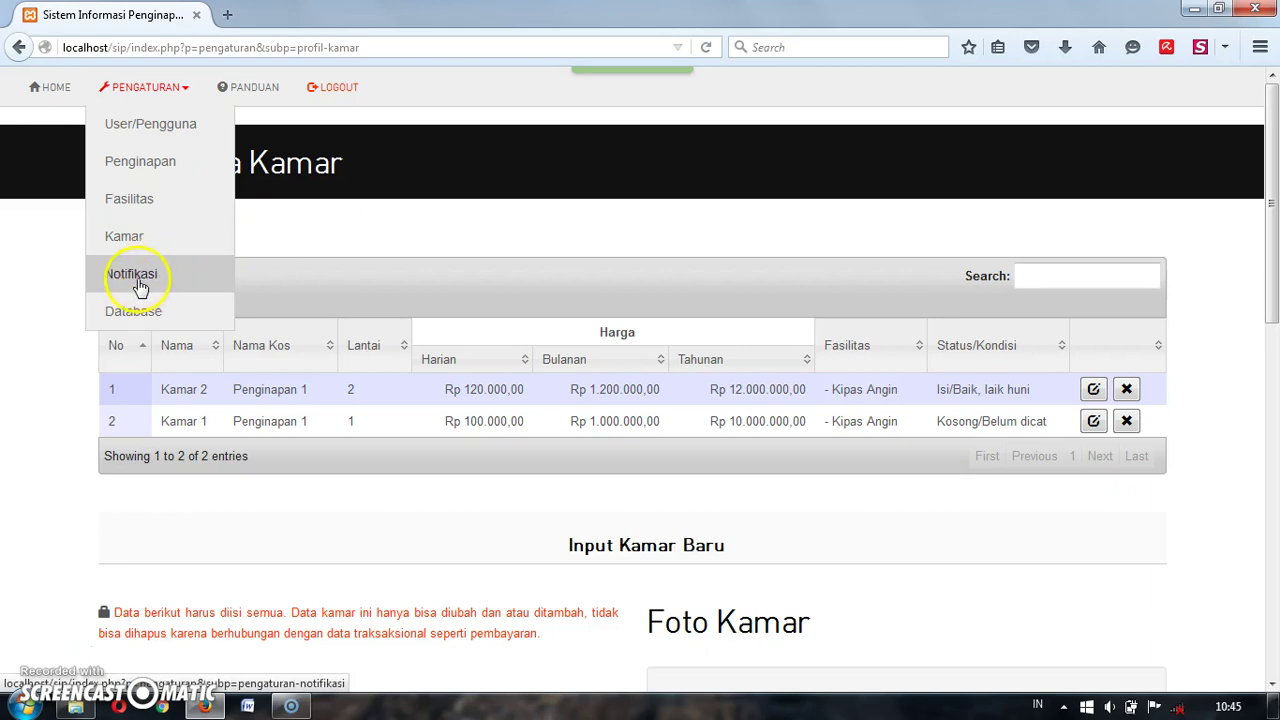
pyautogui.click(405, 228)
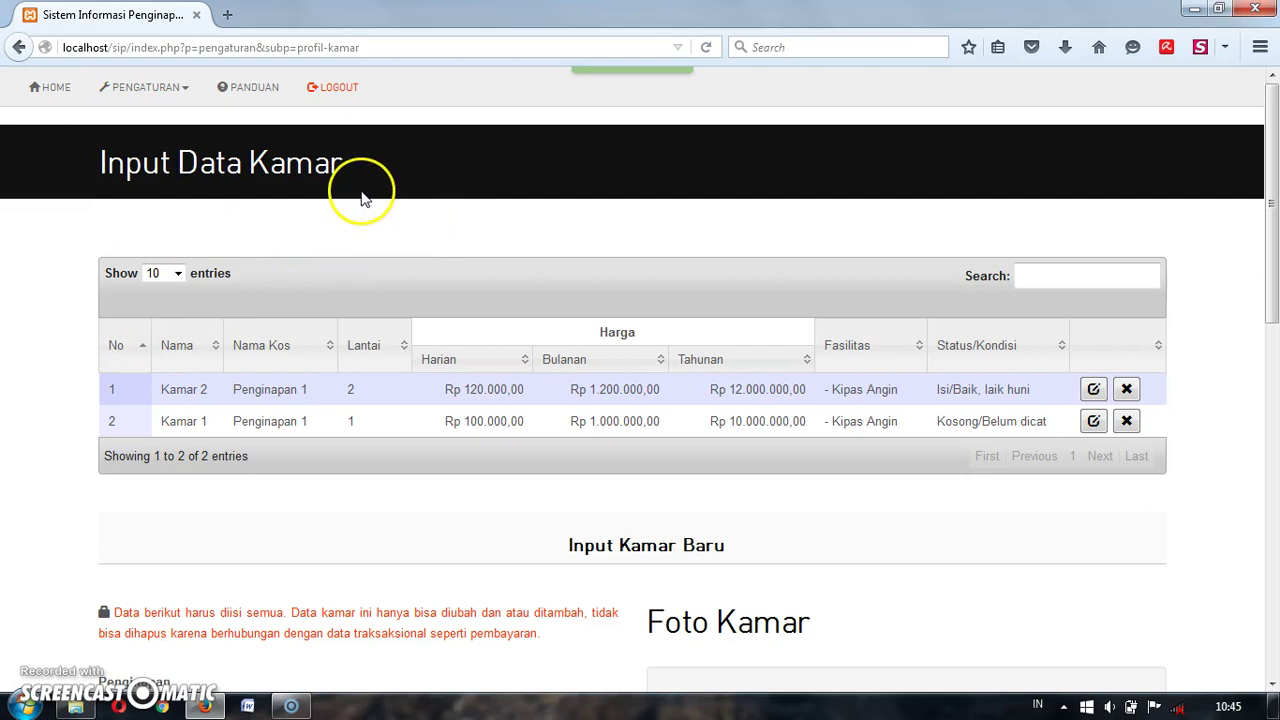
pyautogui.moveTo(1272, 300); pyautogui.dragTo(1272, 566)
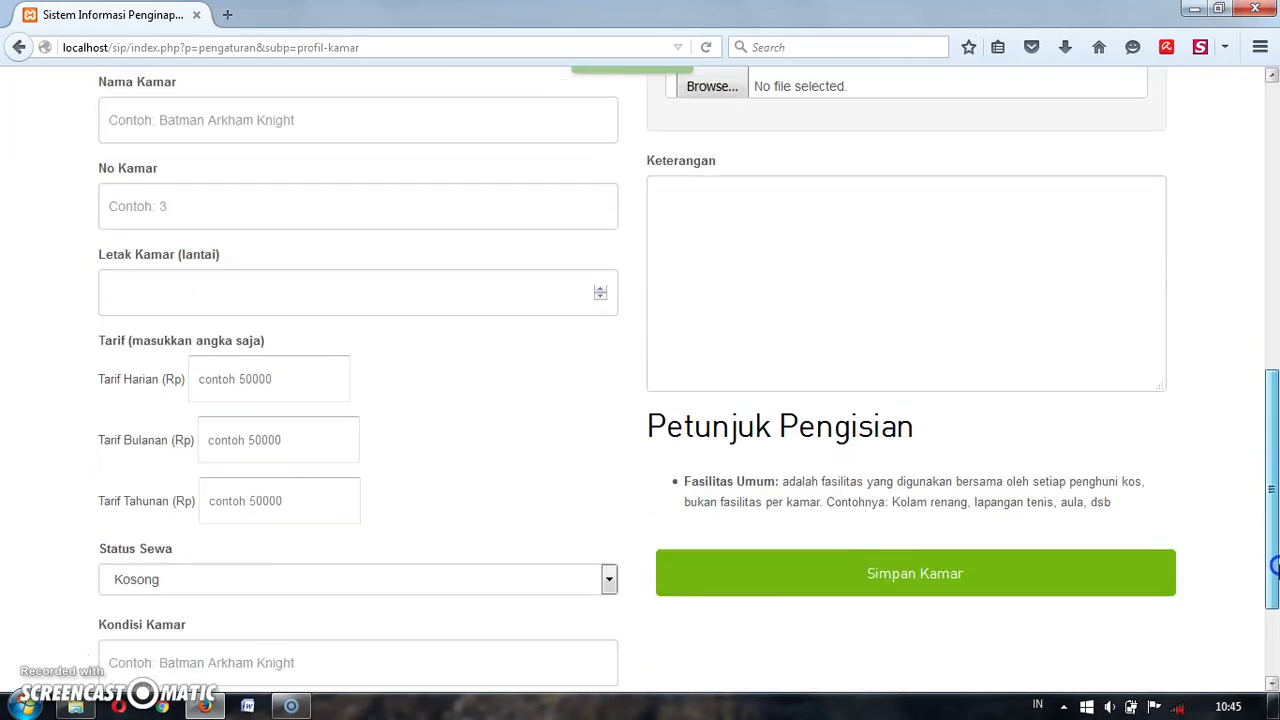
pyautogui.moveTo(1273, 466); pyautogui.dragTo(1273, 180)
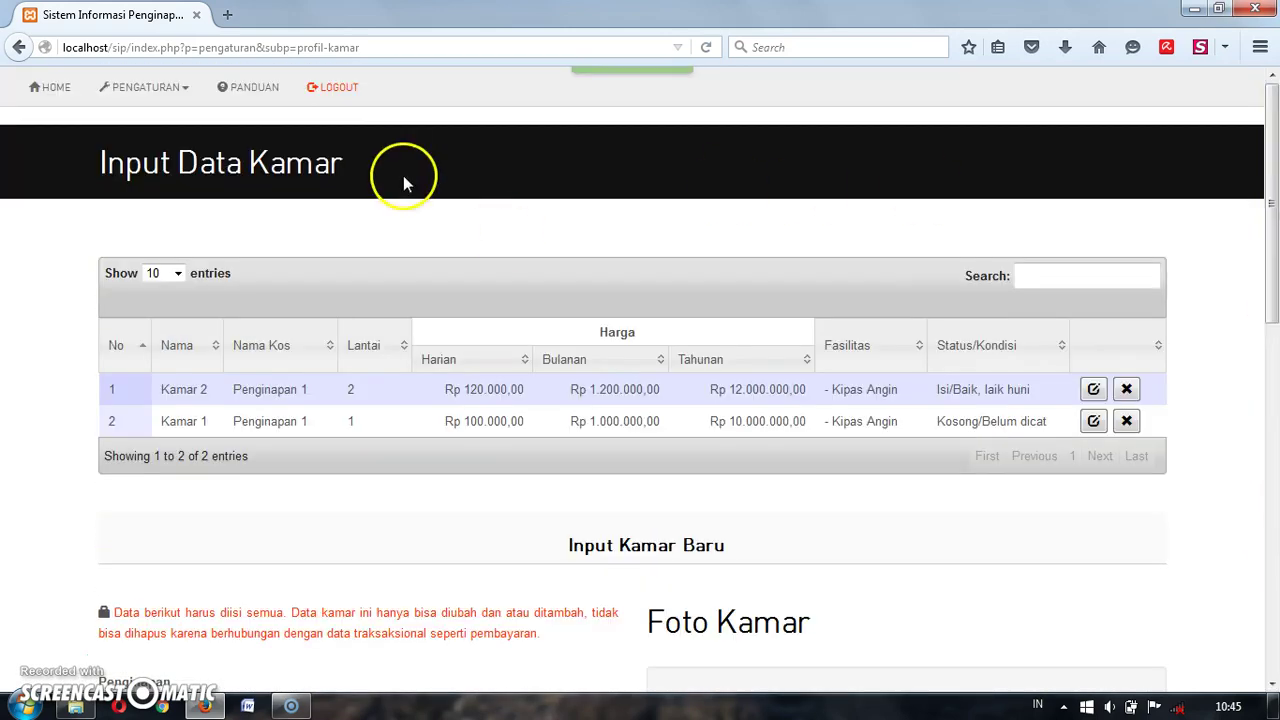